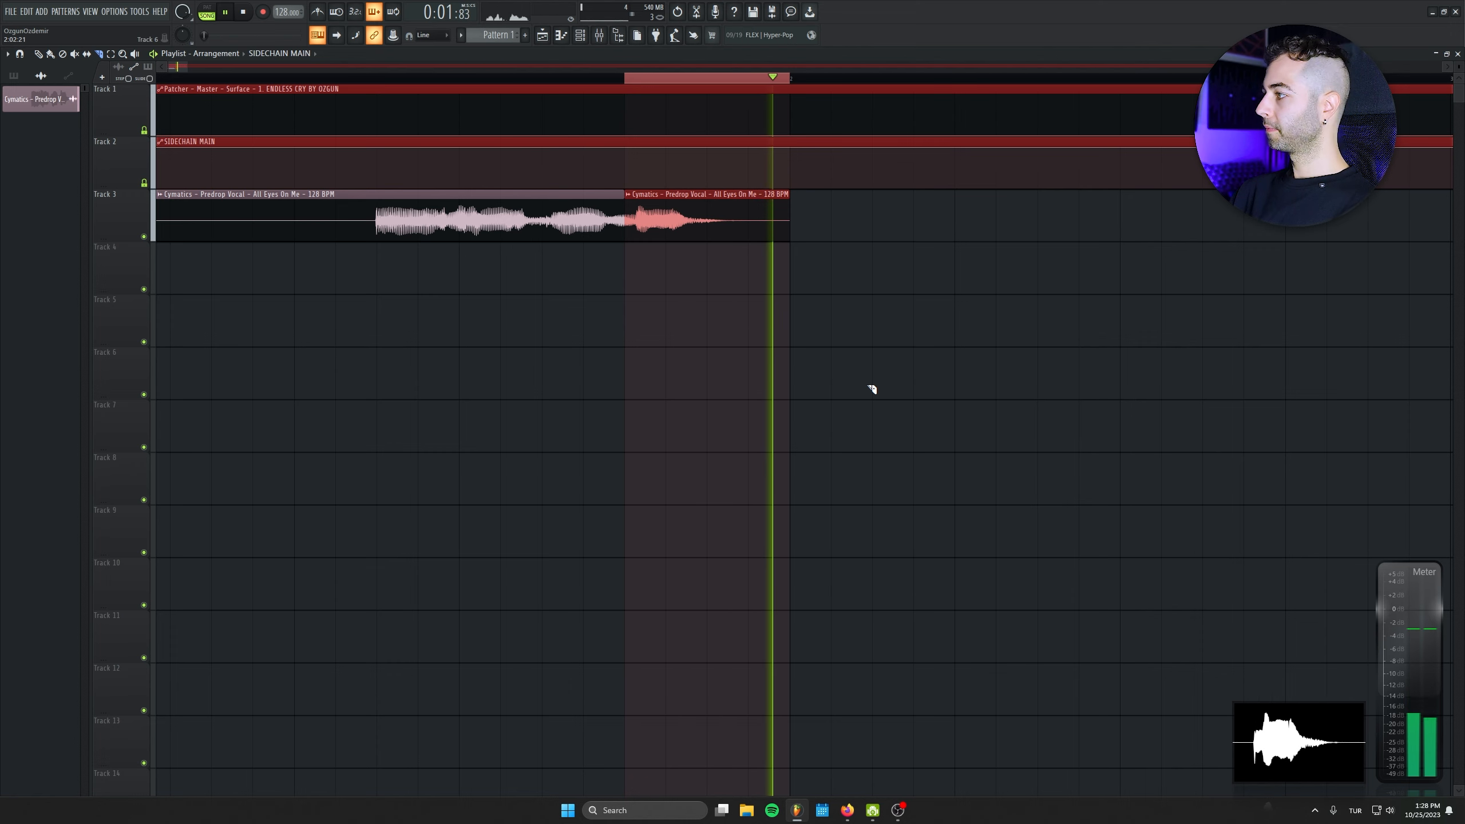
- Stop playback, clear the selection and make the second vocal clip on Track 3 unique
key(space)
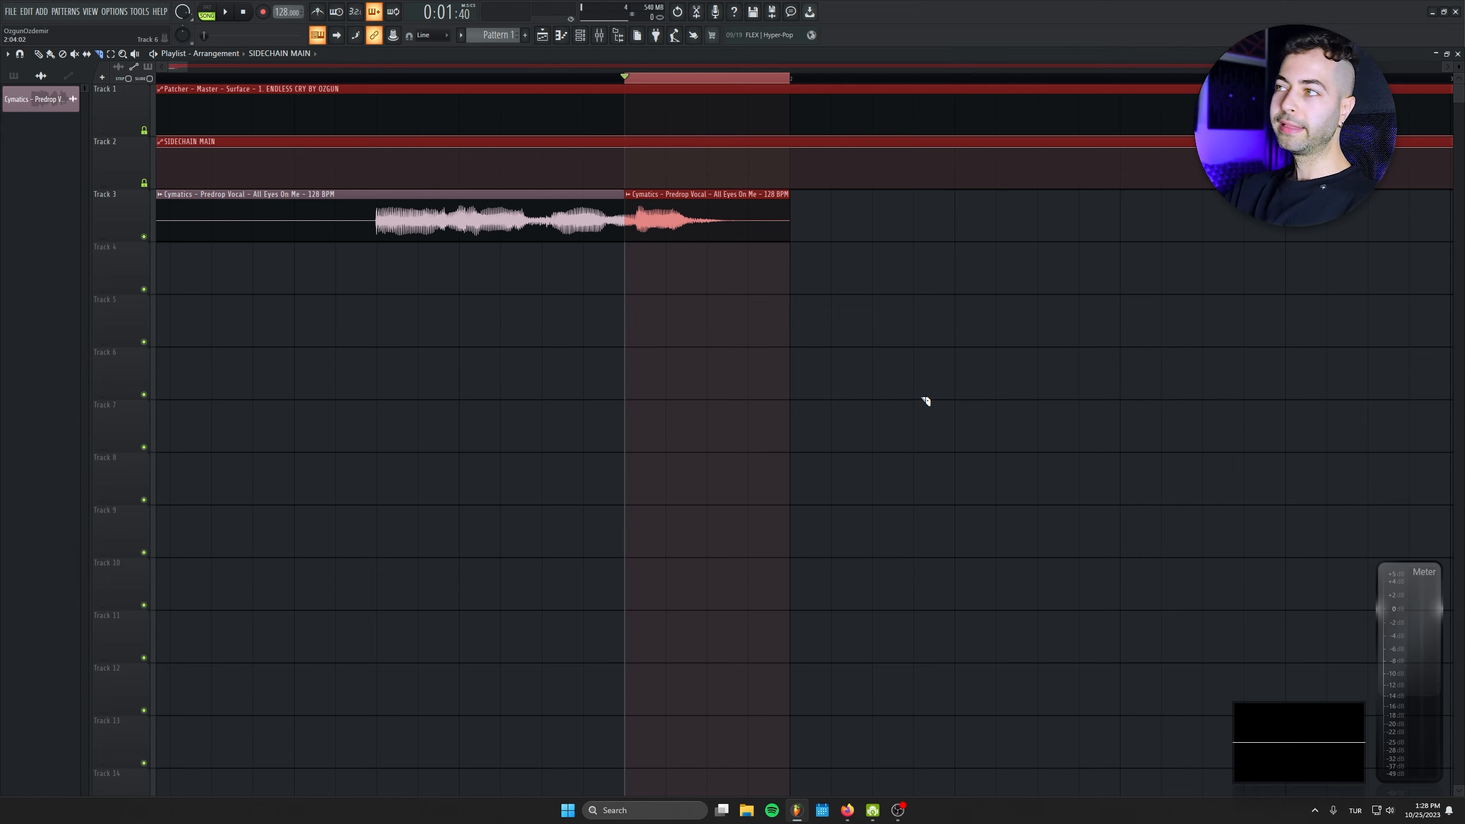
click(581, 37)
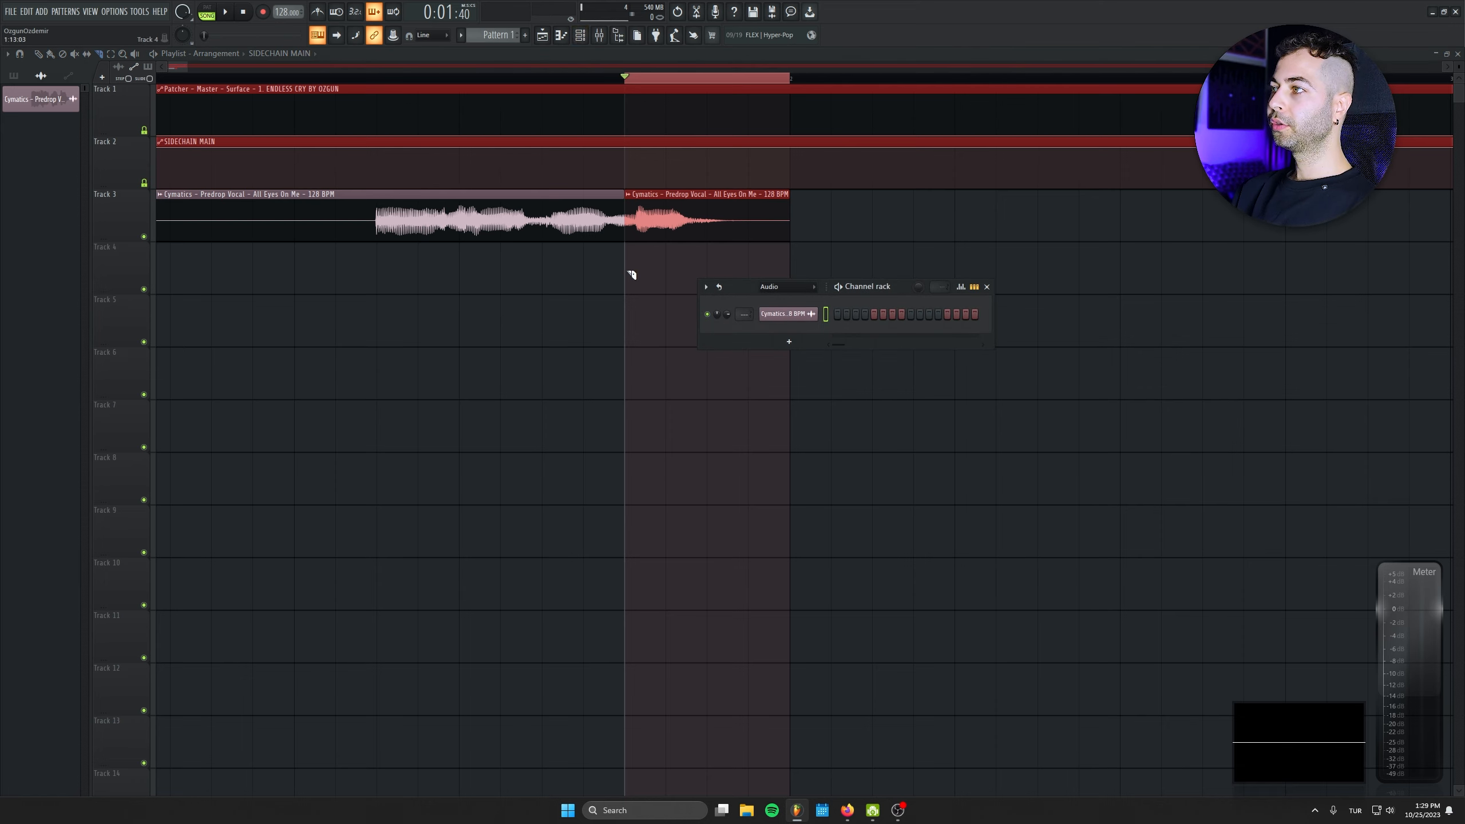
click(631, 202)
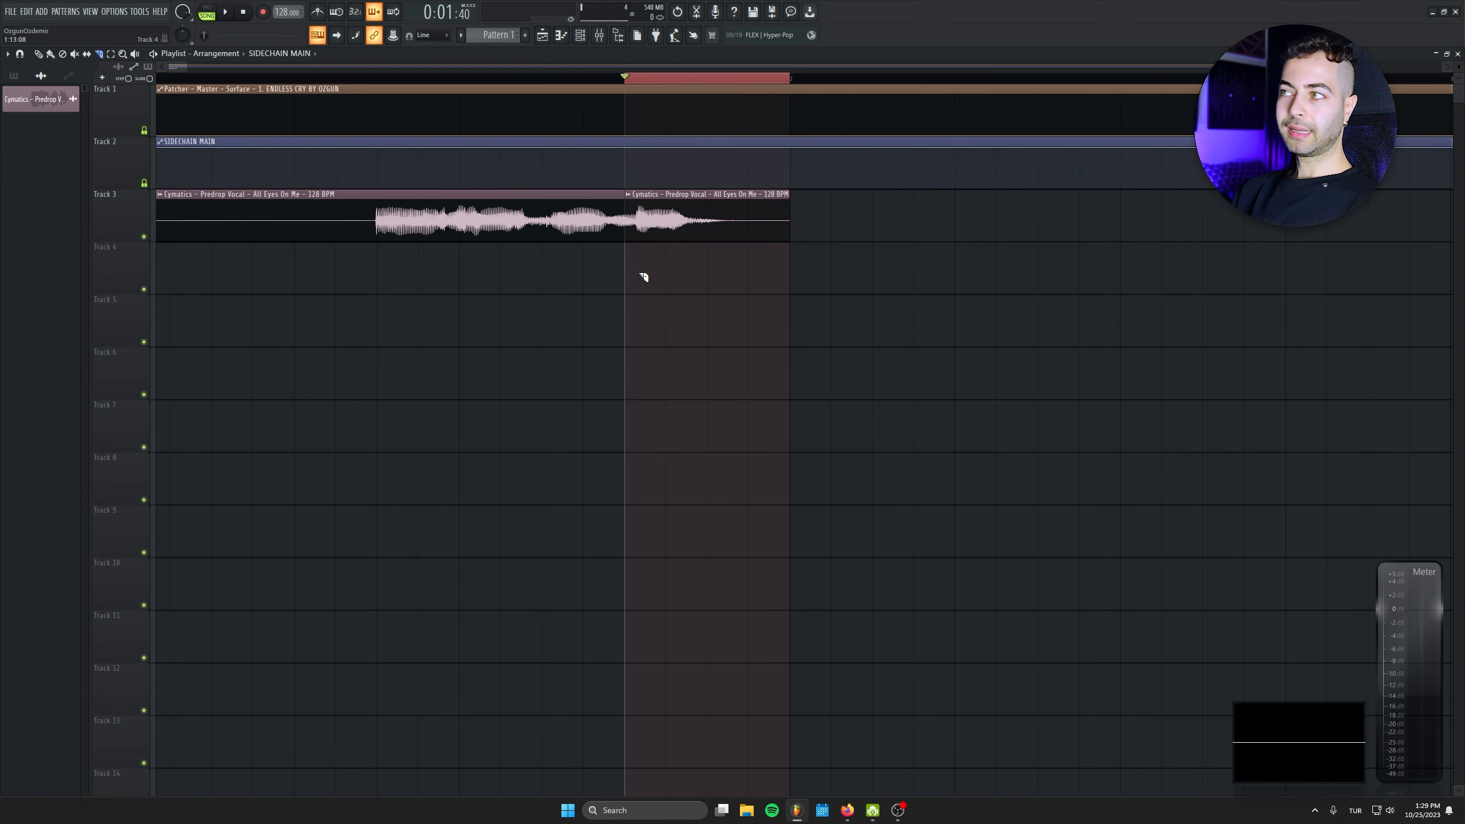
click(633, 197)
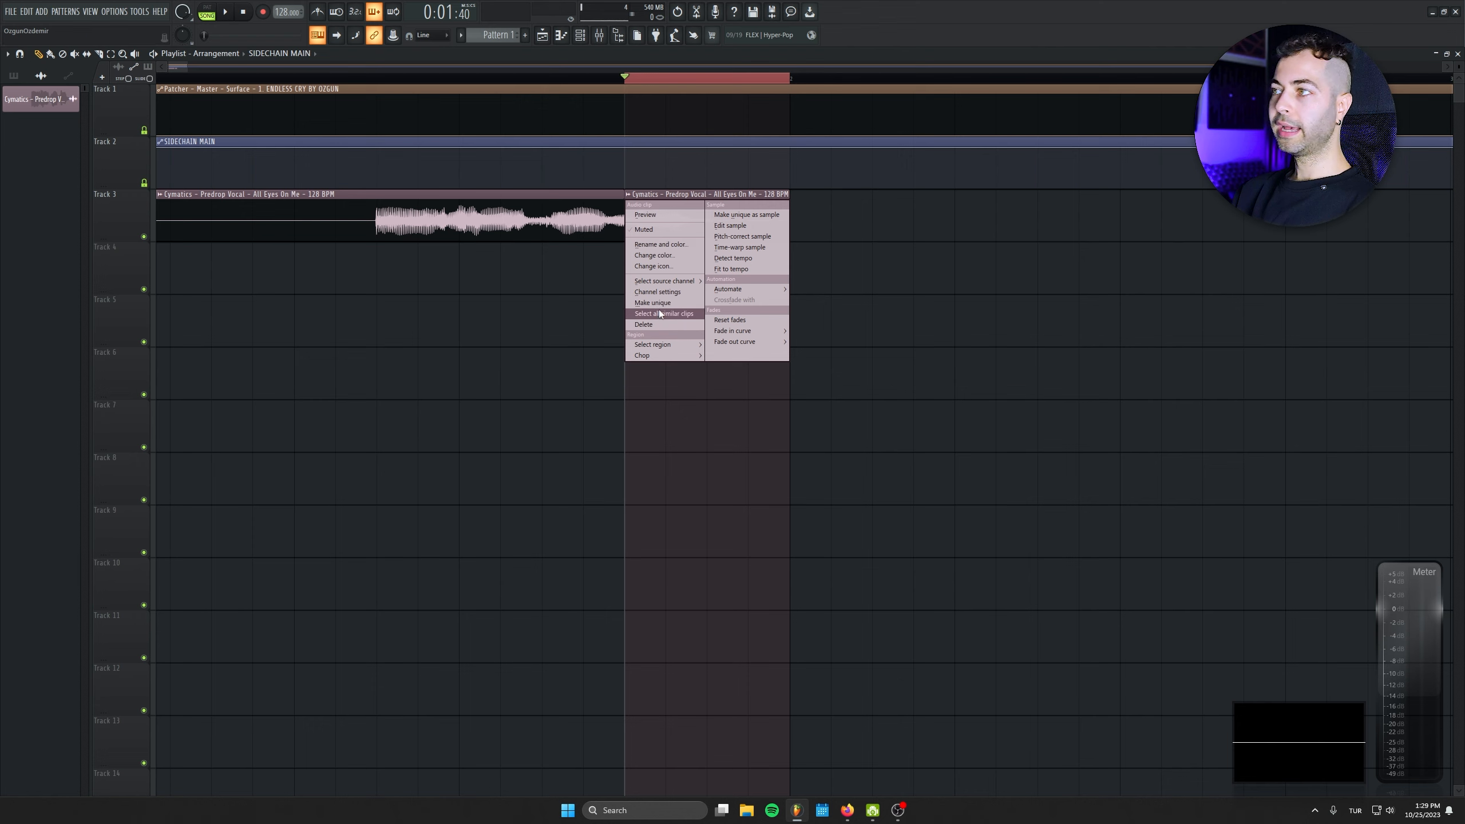
click(661, 301)
- Convert the second vocal clip on Track 3 into its own unique sample and close its channel settings
click(632, 196)
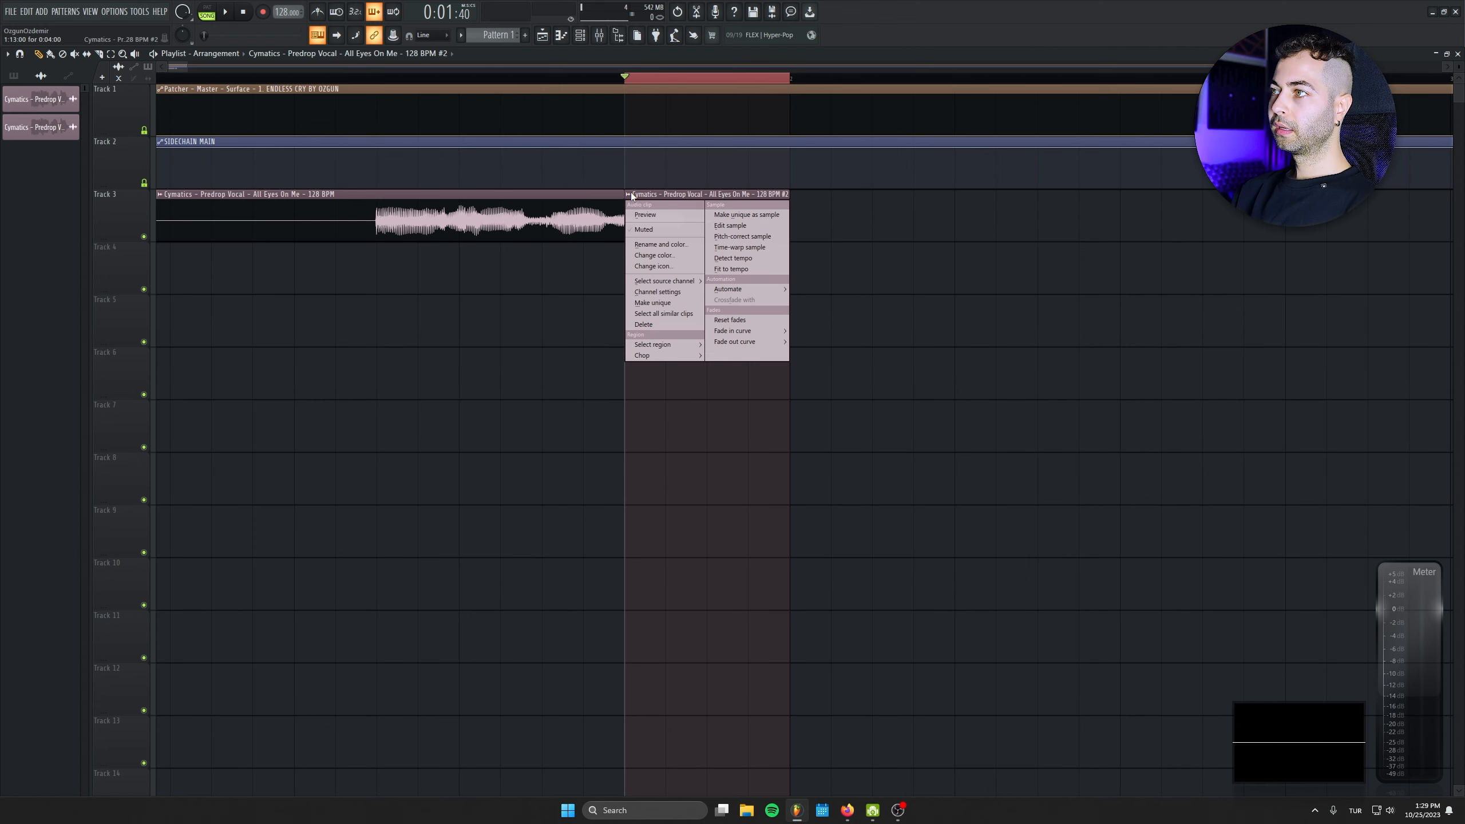
click(762, 215)
click(816, 447)
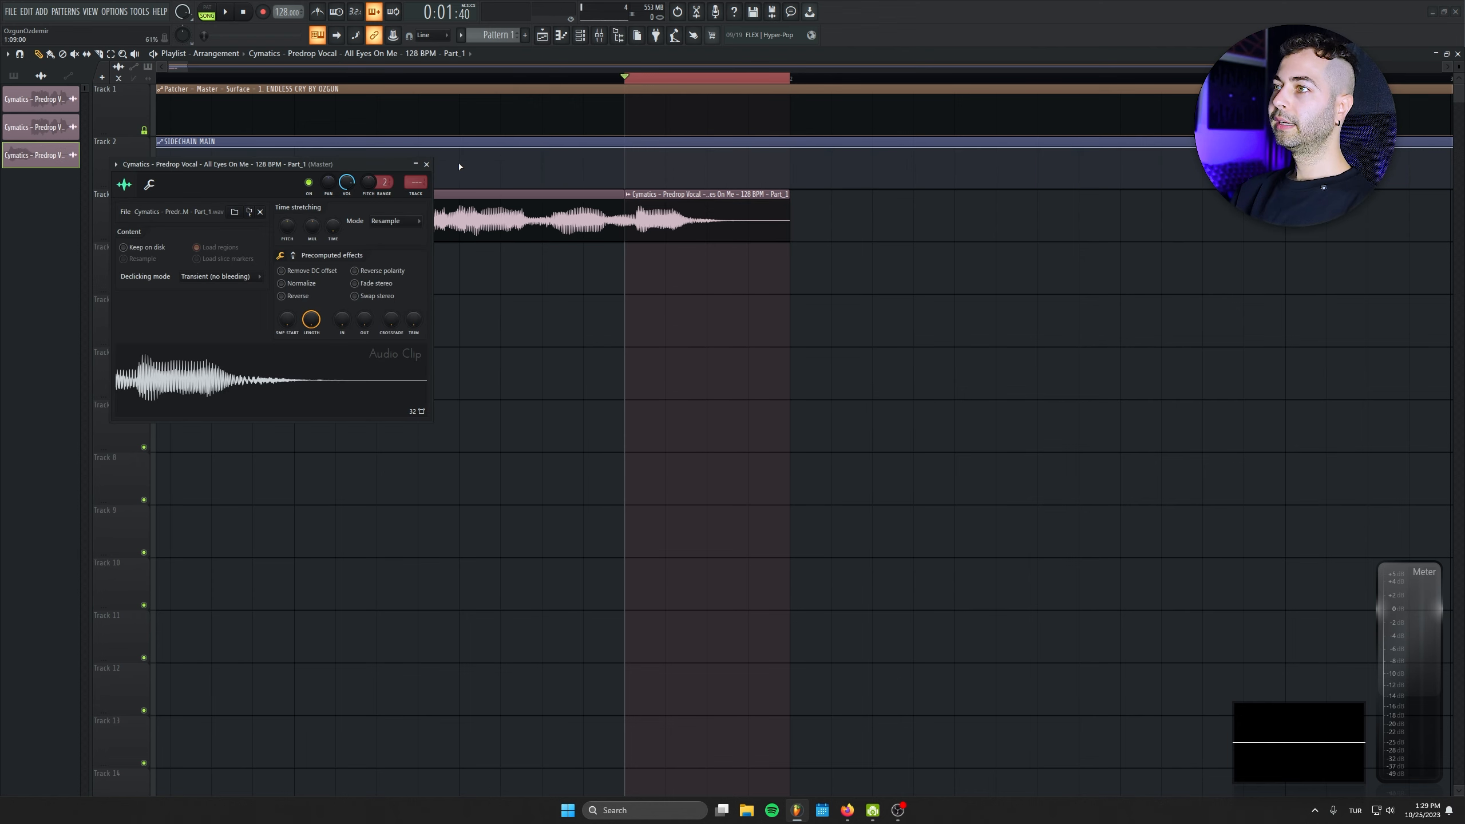
click(427, 164)
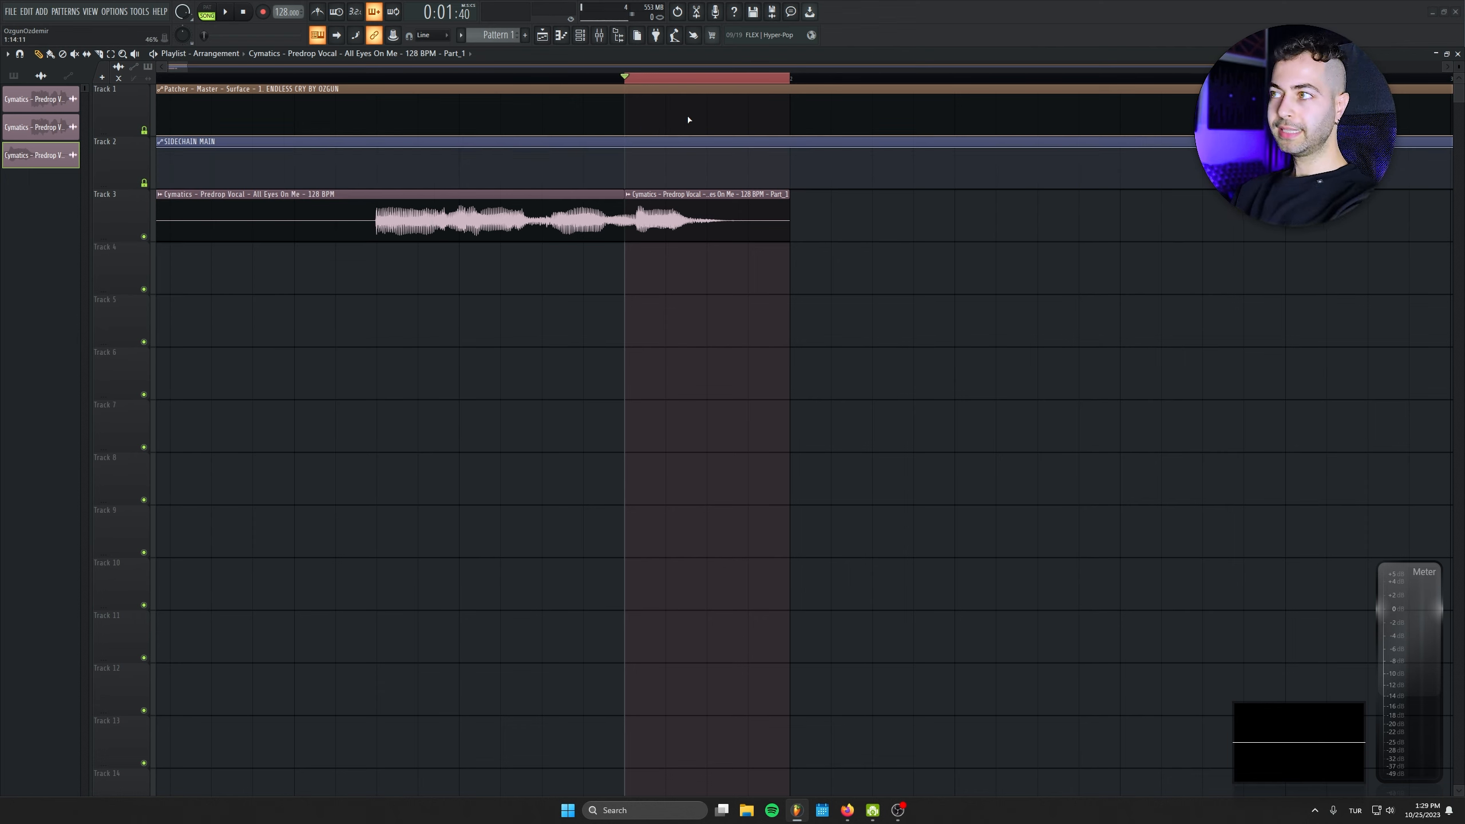
key(space)
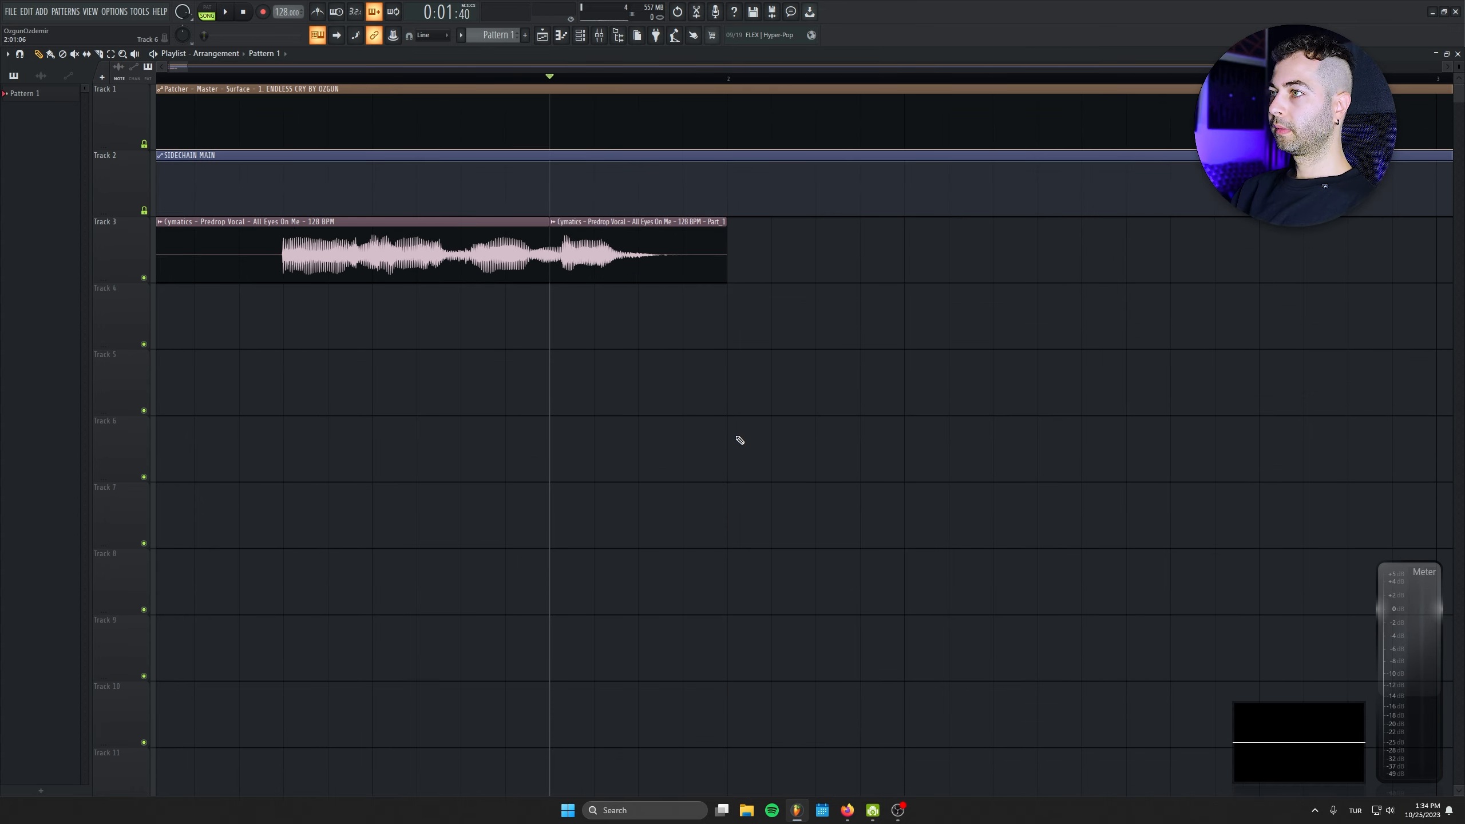
- Insert a DirectWave instrument in the channel rack and move its window clear of the vocal clips
click(583, 44)
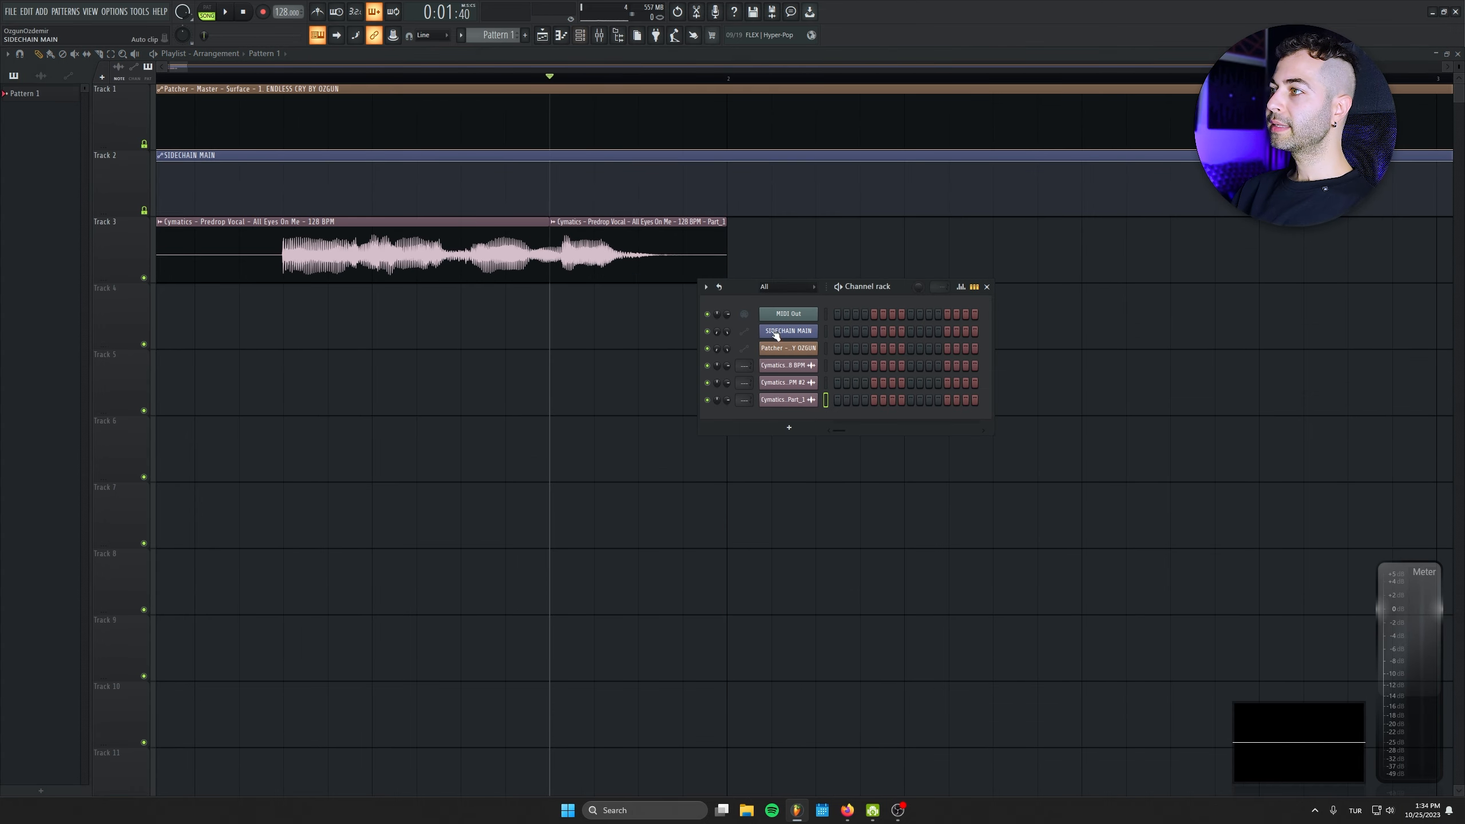
right_click(811, 314)
mouse_move(865, 390)
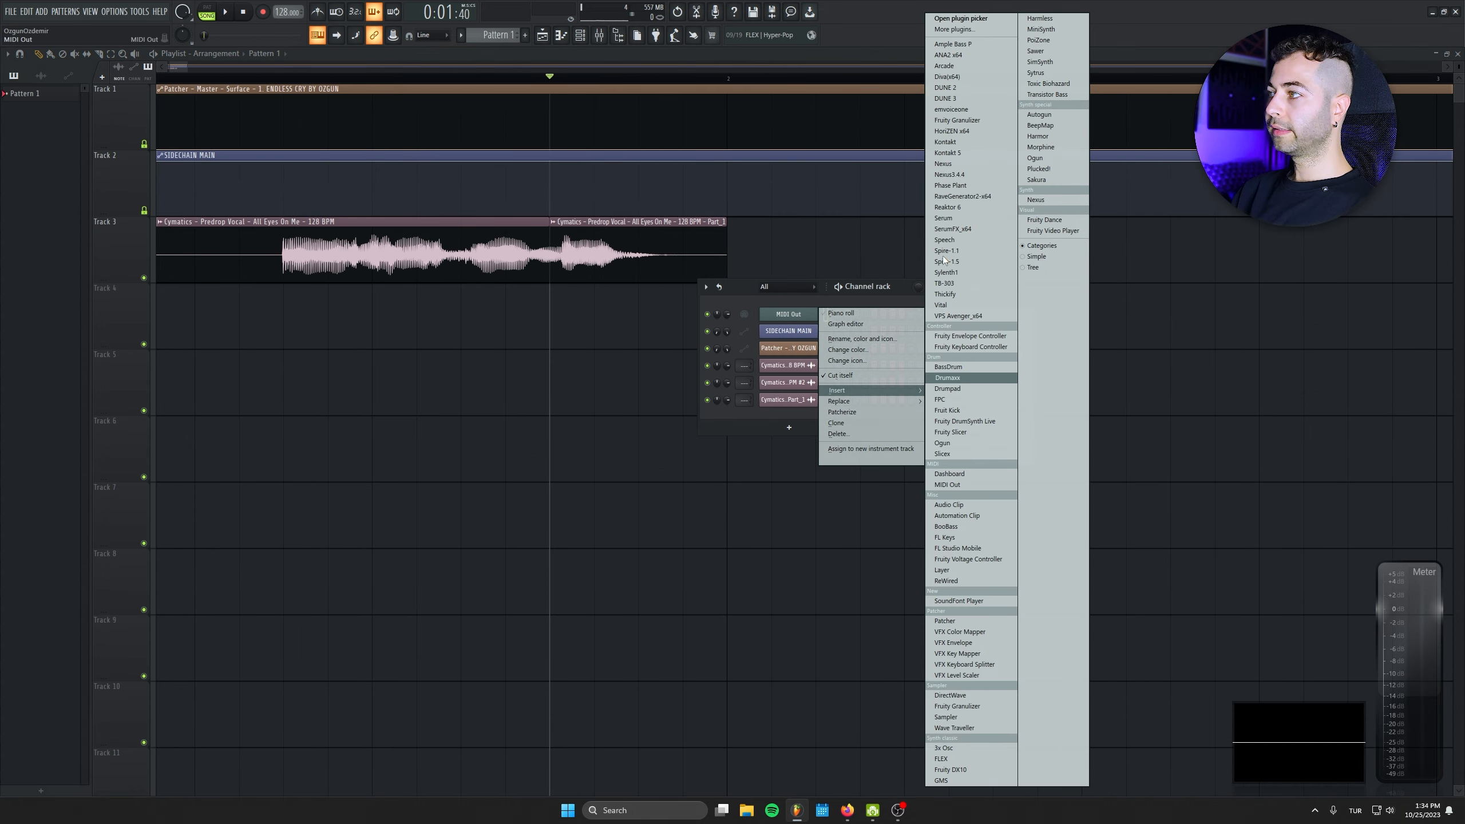
click(950, 695)
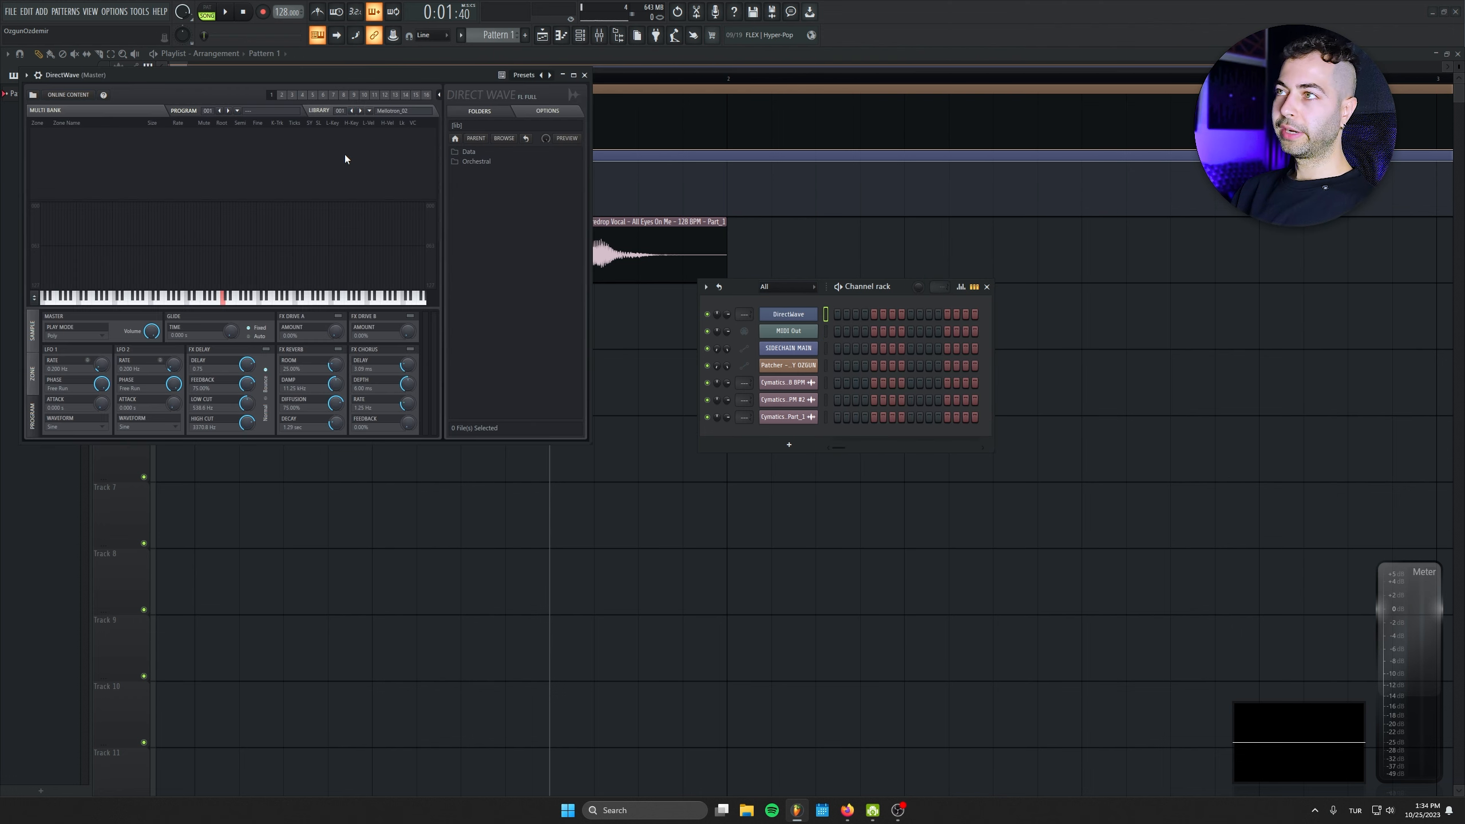
drag(328, 76, 1124, 339)
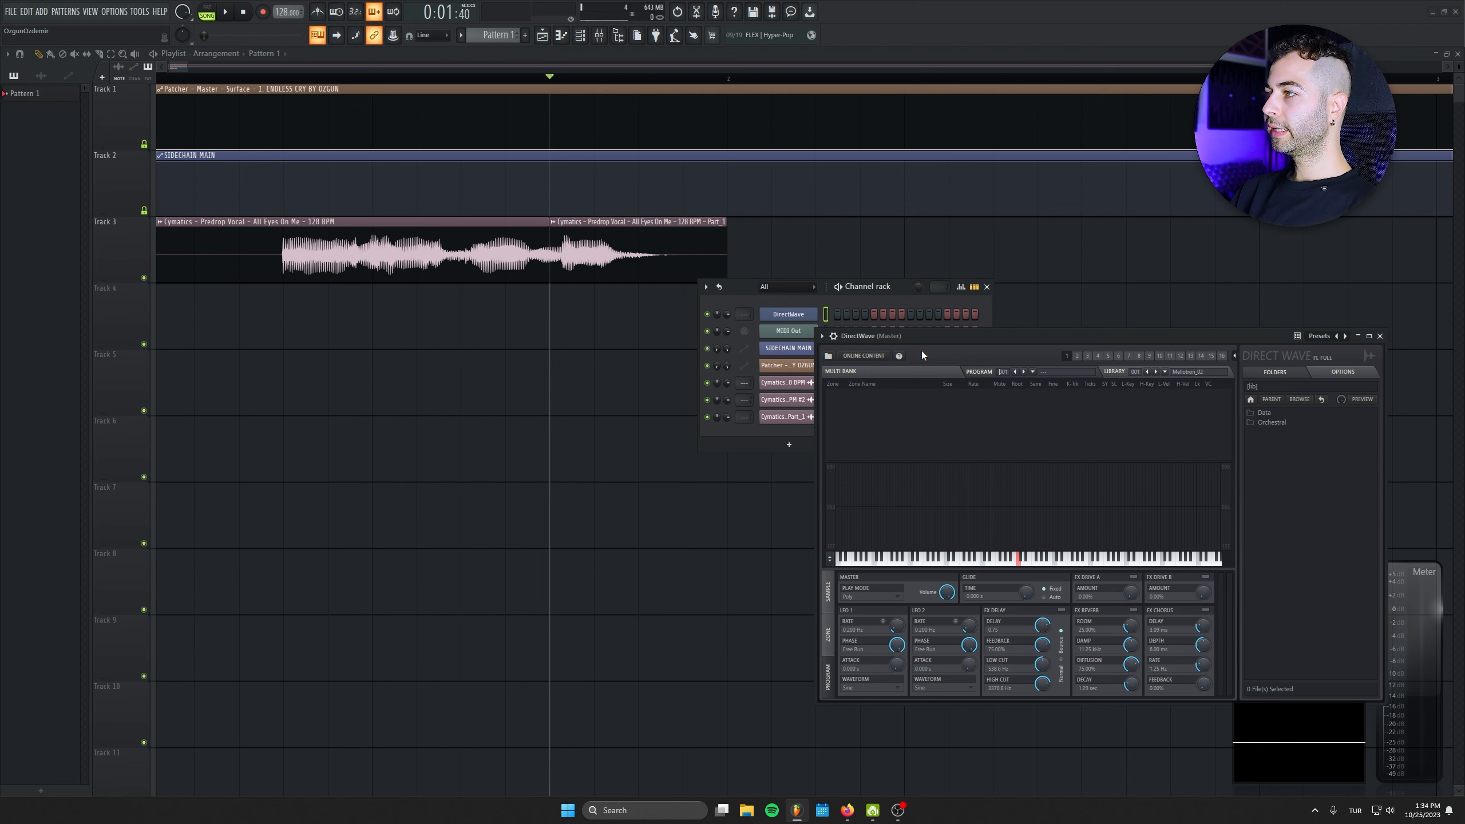
drag(922, 338, 1063, 314)
- Load the sample of the second vocal clip on Track 3 into the DirectWave channel
double_click(559, 245)
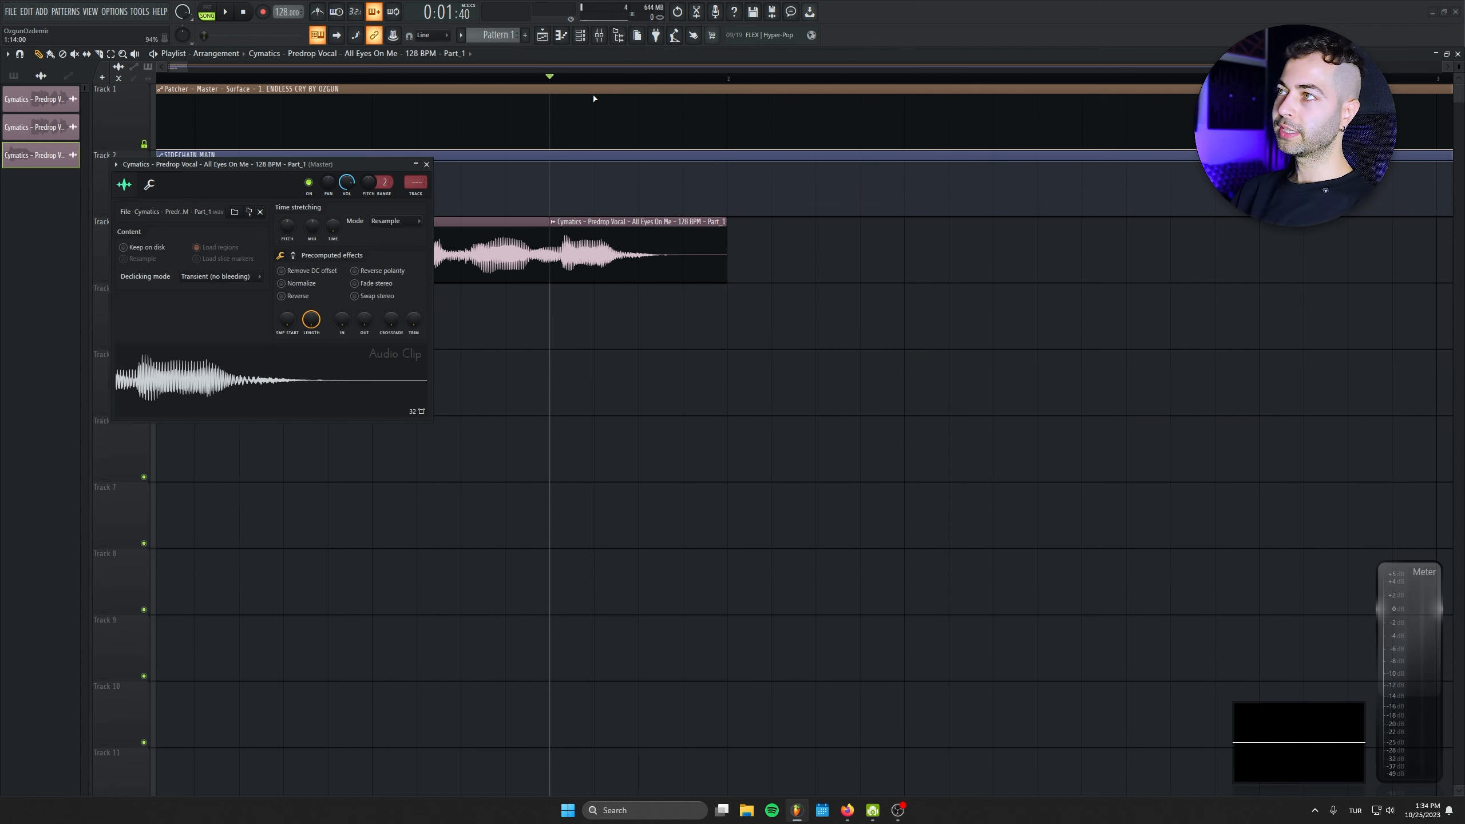
key(F6)
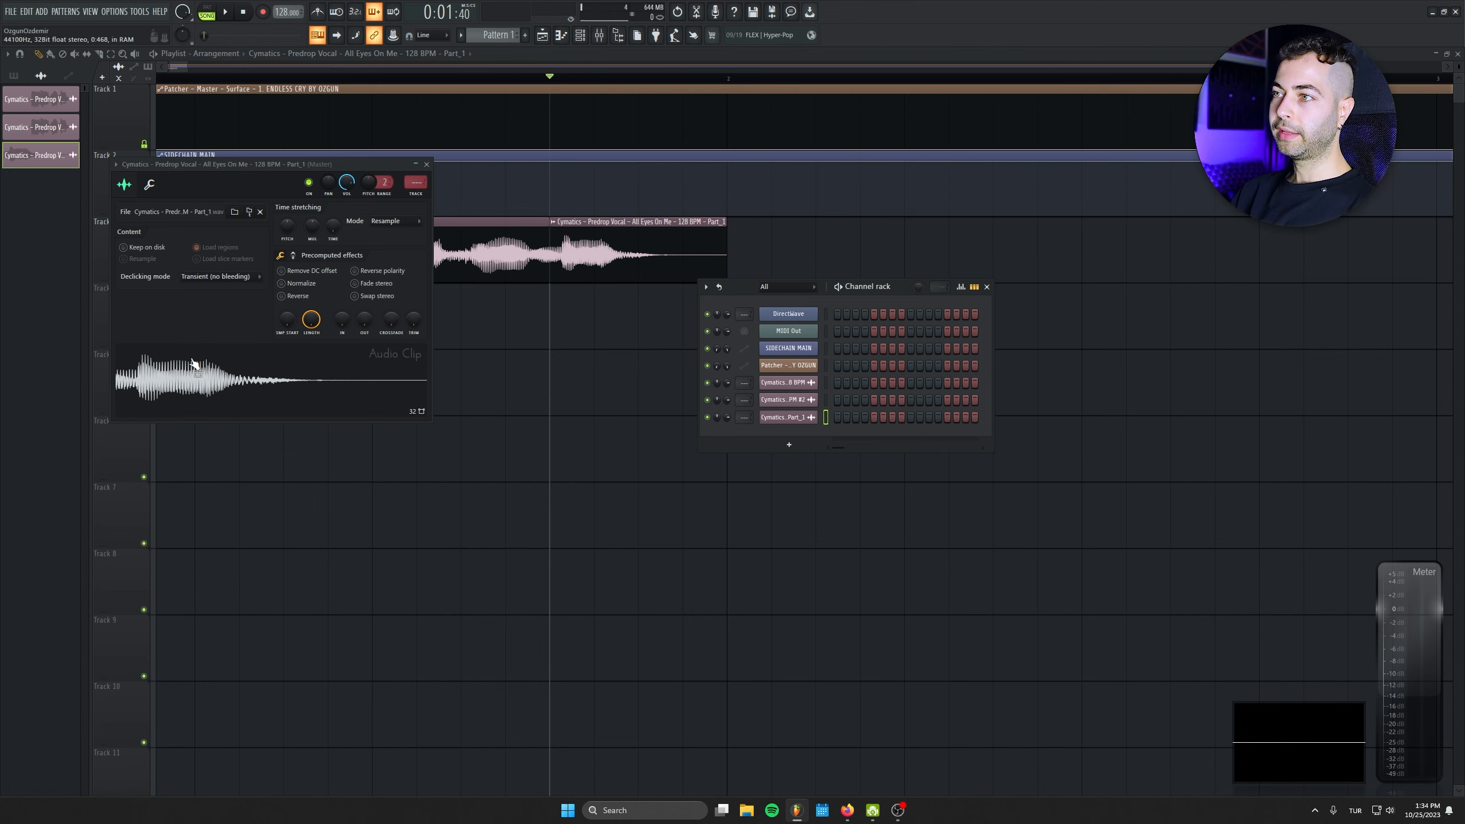
drag(194, 363, 788, 313)
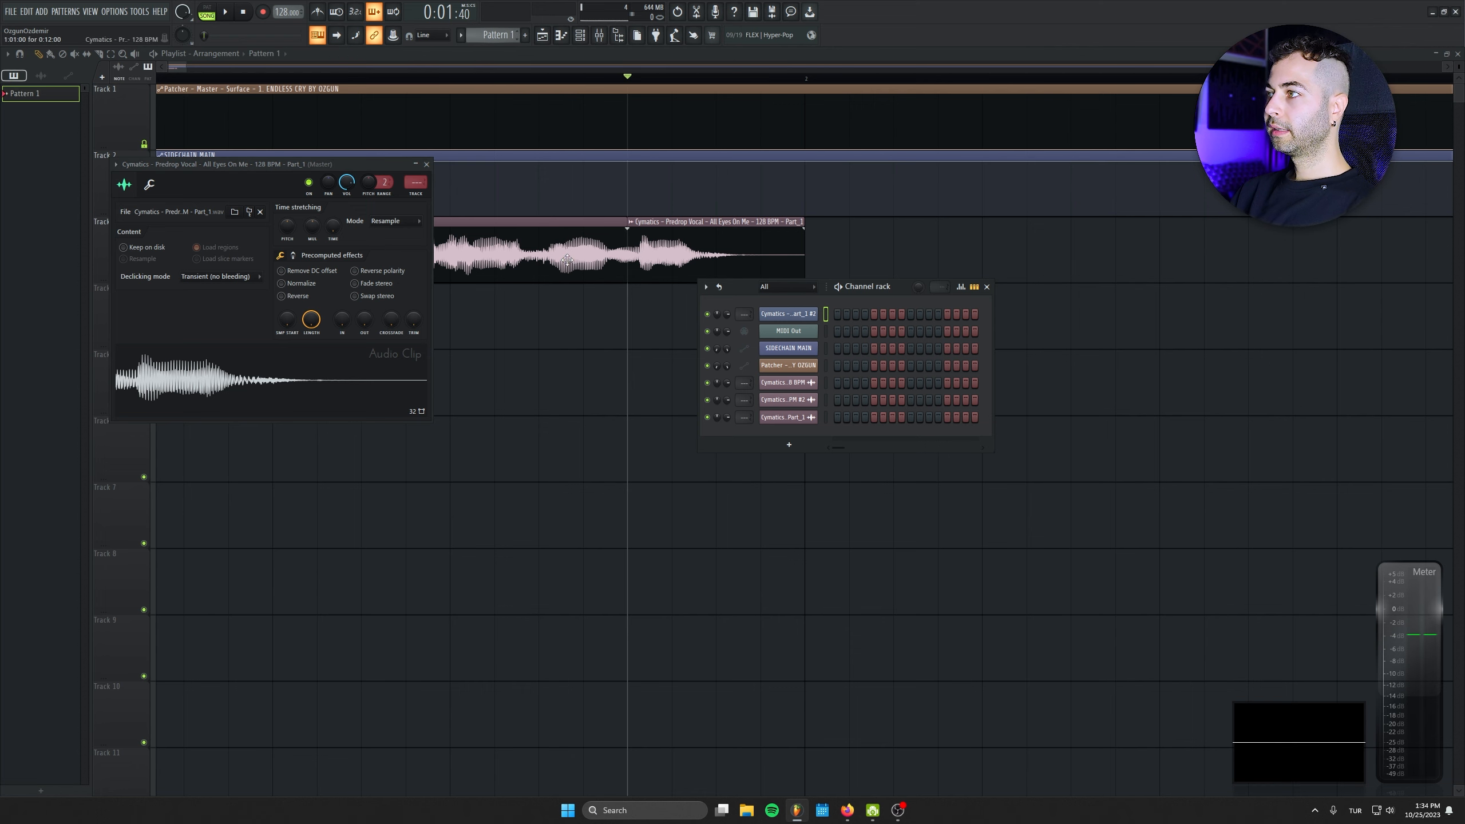
- Place a Pattern 1 clip on Track 4 at bar 2, close the sample's settings and move the playhead to bar 2
click(1052, 505)
drag(1134, 500, 912, 303)
scroll(462, 281, down, 5)
click(427, 164)
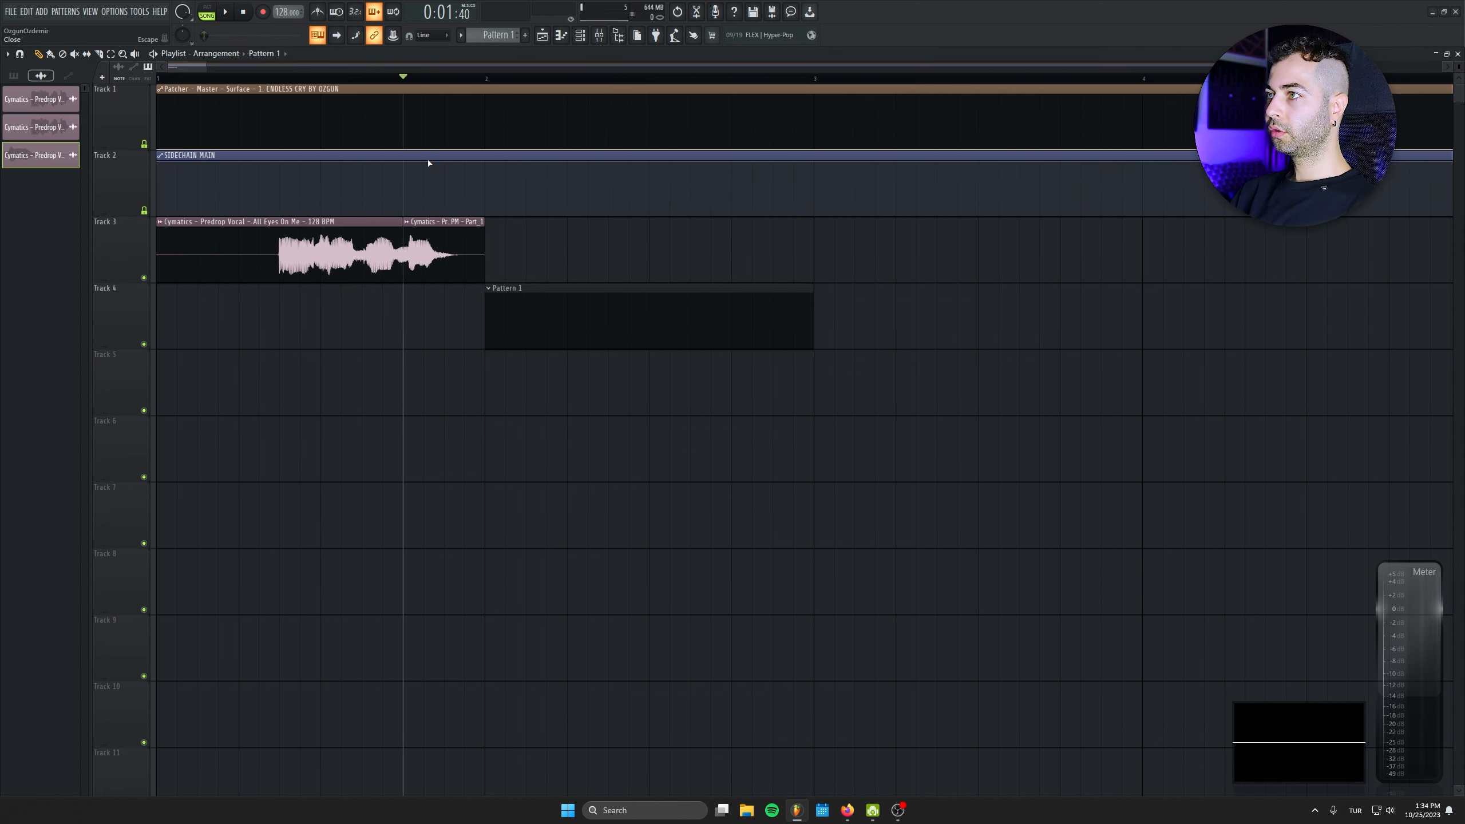
click(490, 79)
- Draw a C5 note at bar 1 in the DirectWave vocal channel's piano roll and set its length to 8 bars
click(600, 35)
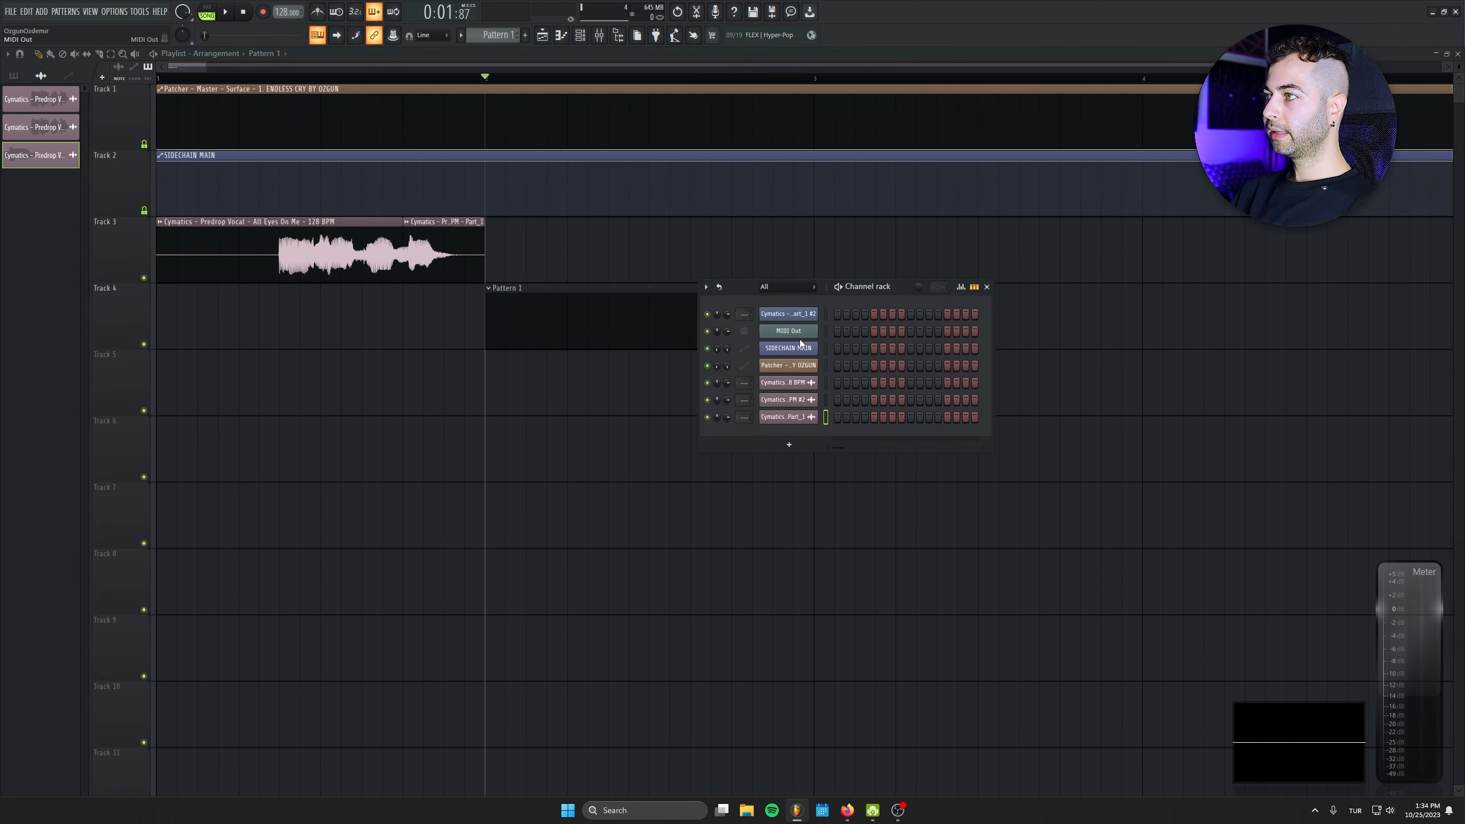
right_click(815, 312)
click(865, 316)
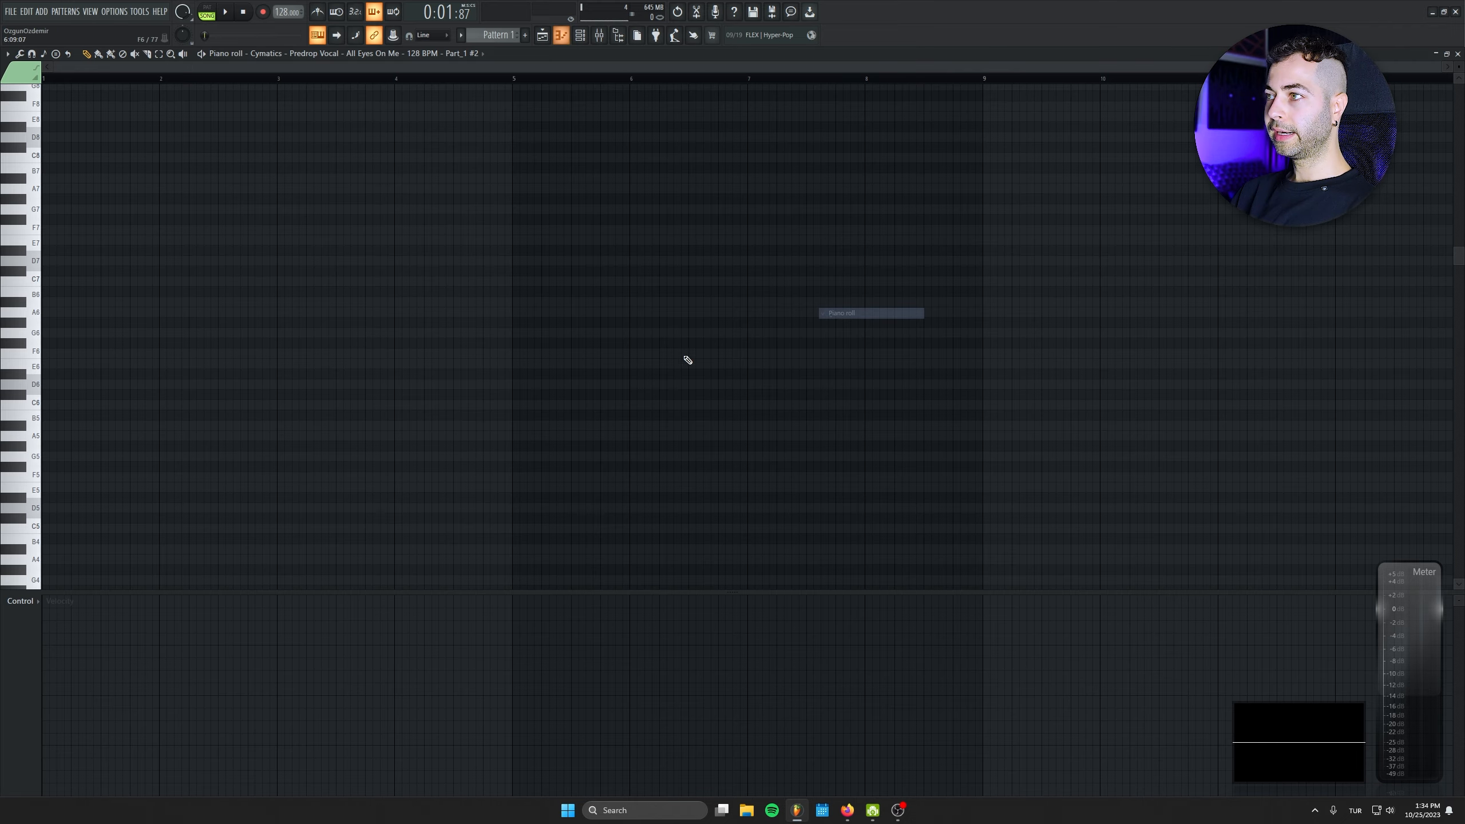
click(55, 530)
scroll(148, 582, down, 4)
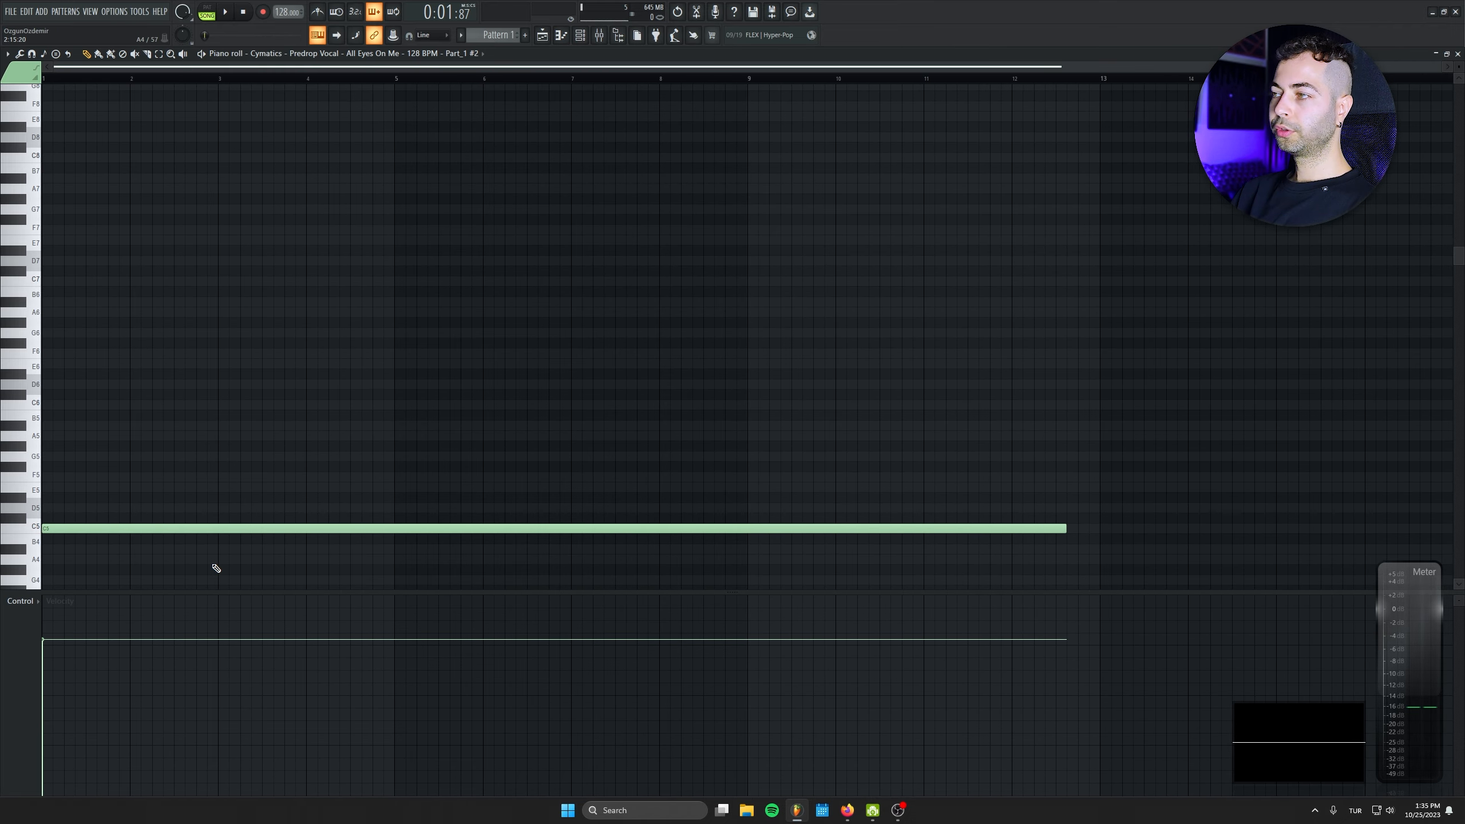
drag(1060, 531, 742, 532)
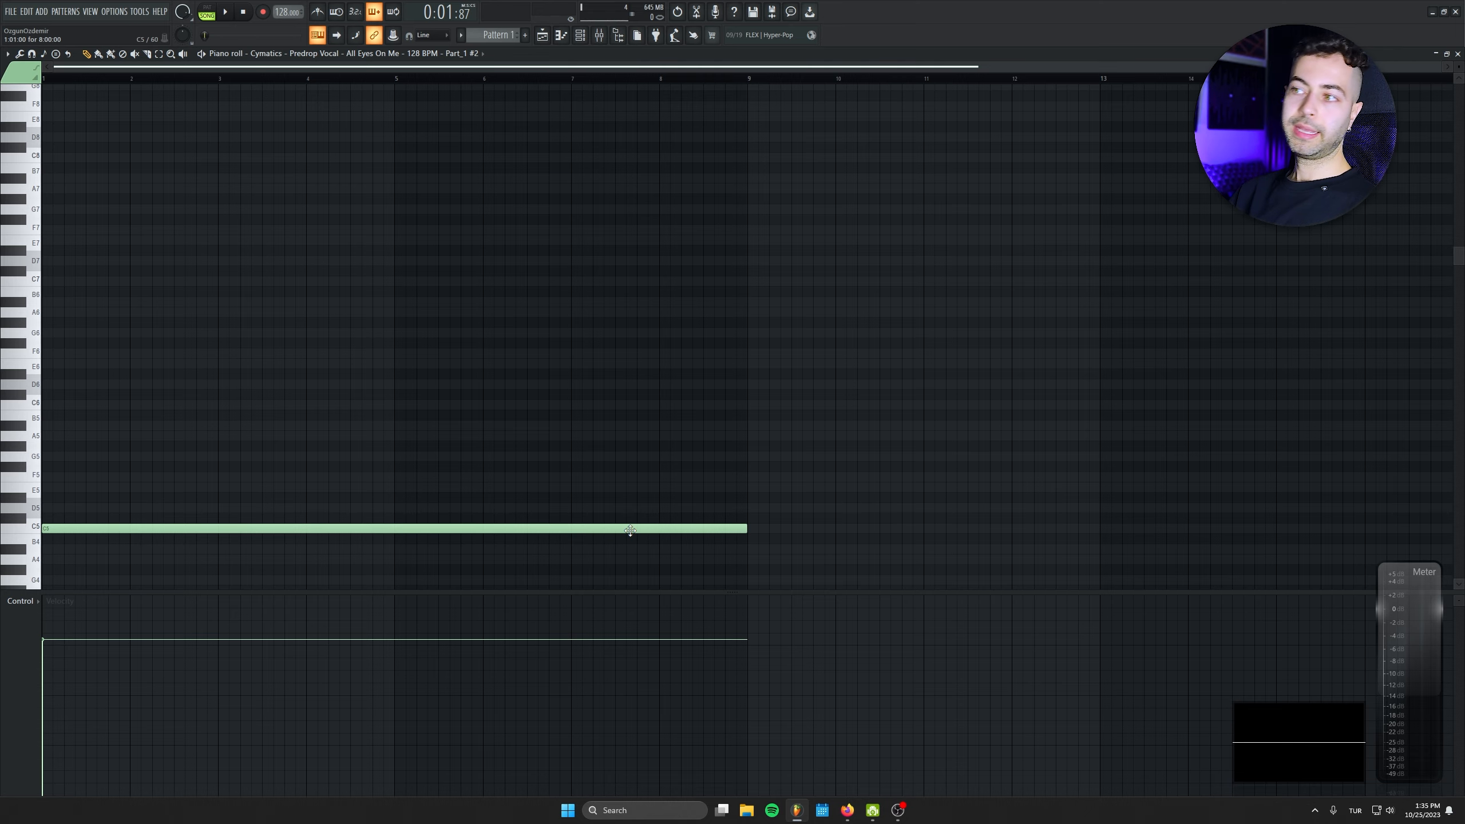
key(Escape)
key(Escape)
- Shorten the Pattern 1 clip on Track 4 to 7 bars and select all playlist clips
scroll(601, 444, down, 4)
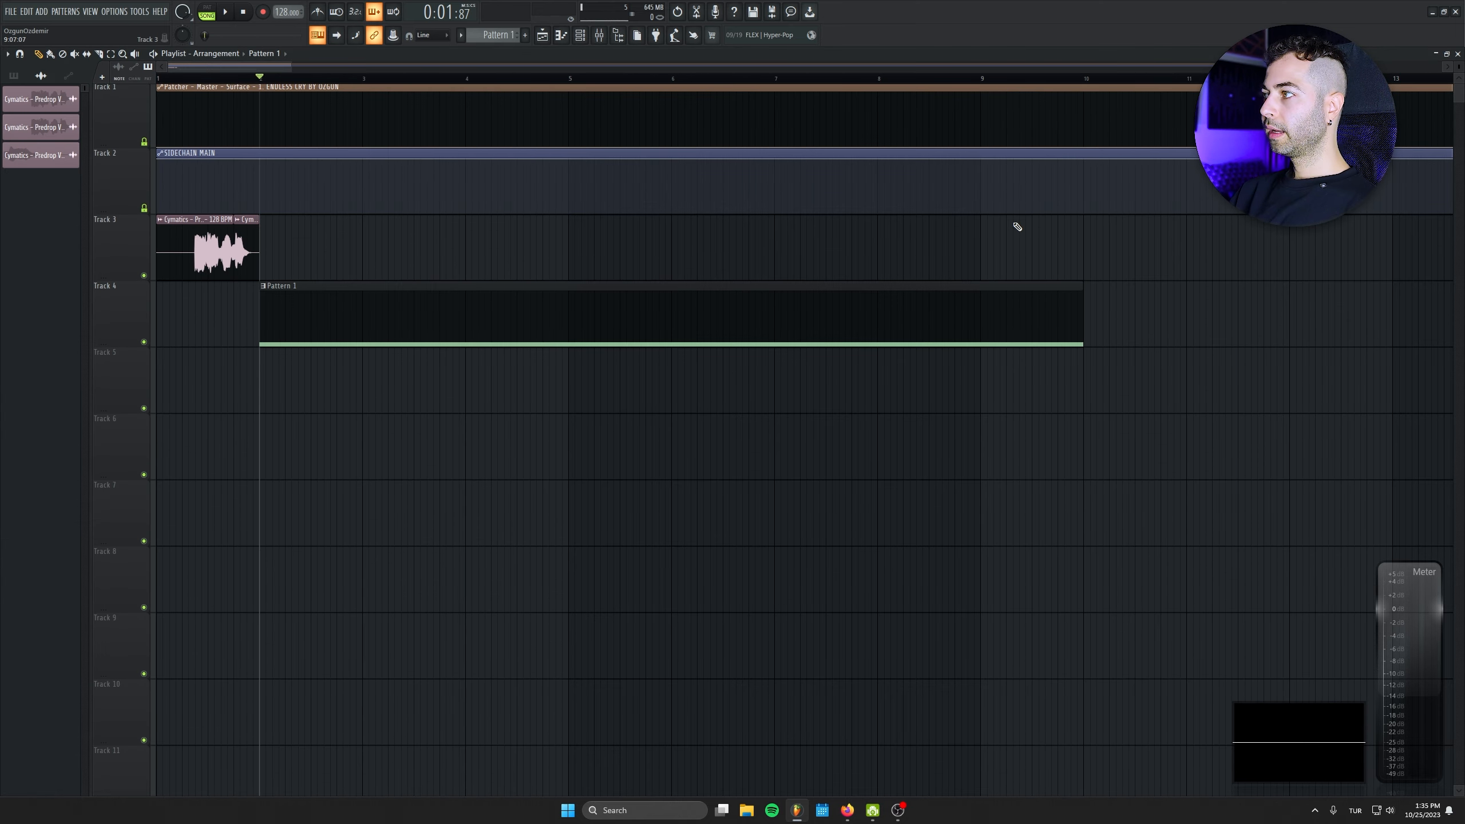
drag(1083, 282, 980, 283)
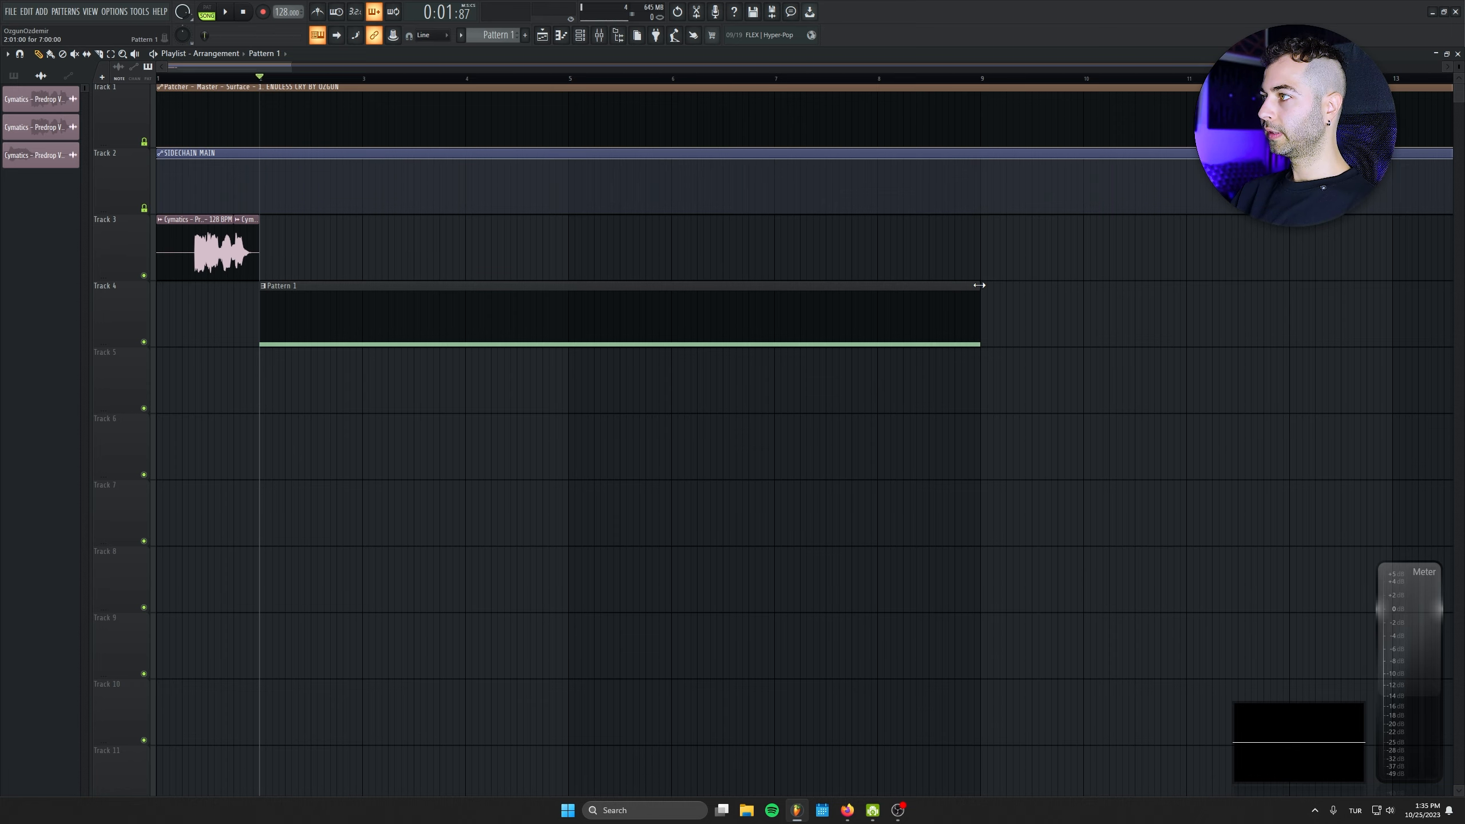
key(ctrl+a)
- Set the vocal sample's loop type to Sustained in DirectWave, with the loop end at 20672
key(F6)
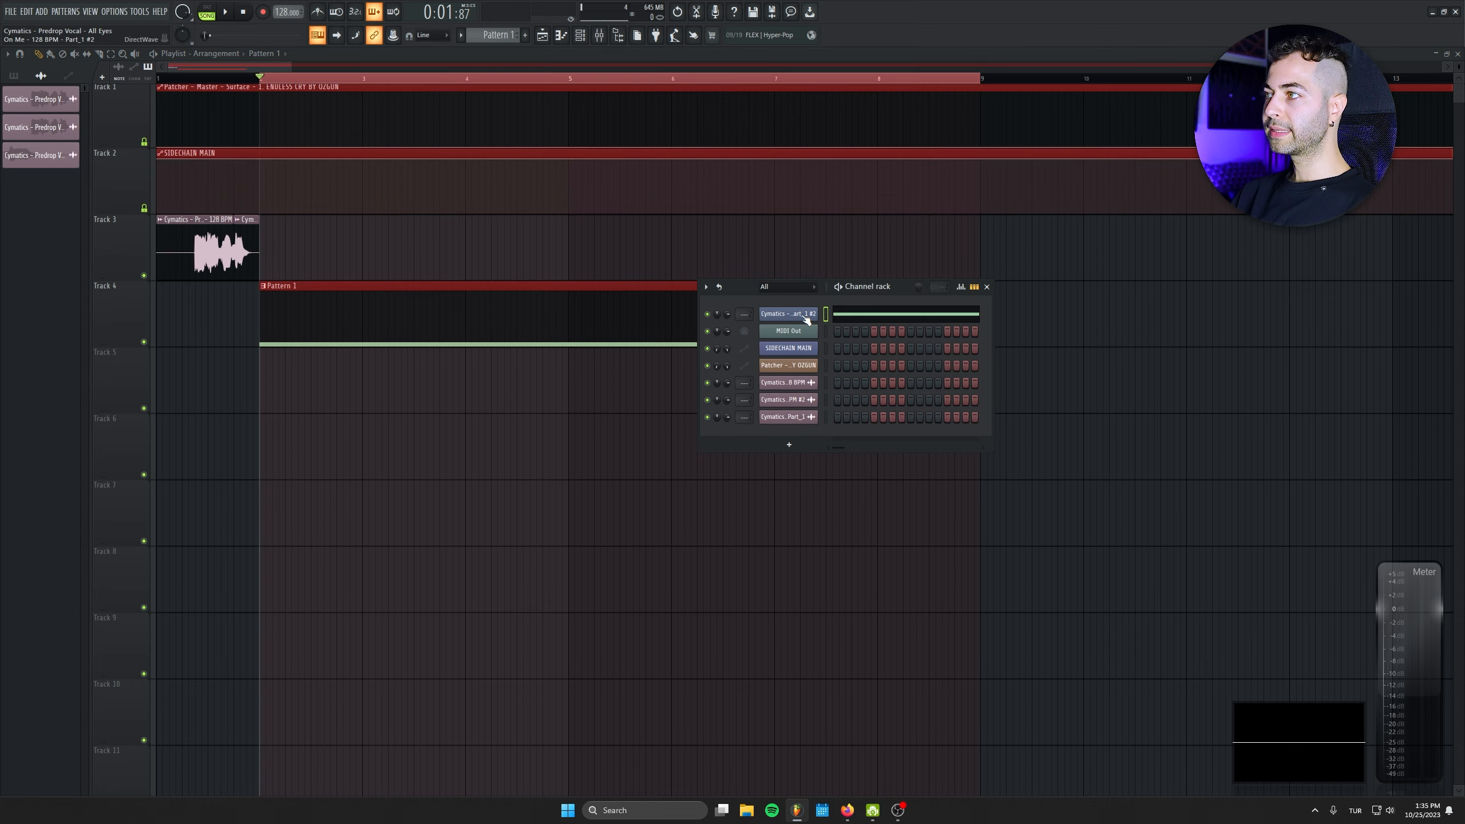
click(806, 317)
drag(1128, 312, 439, 288)
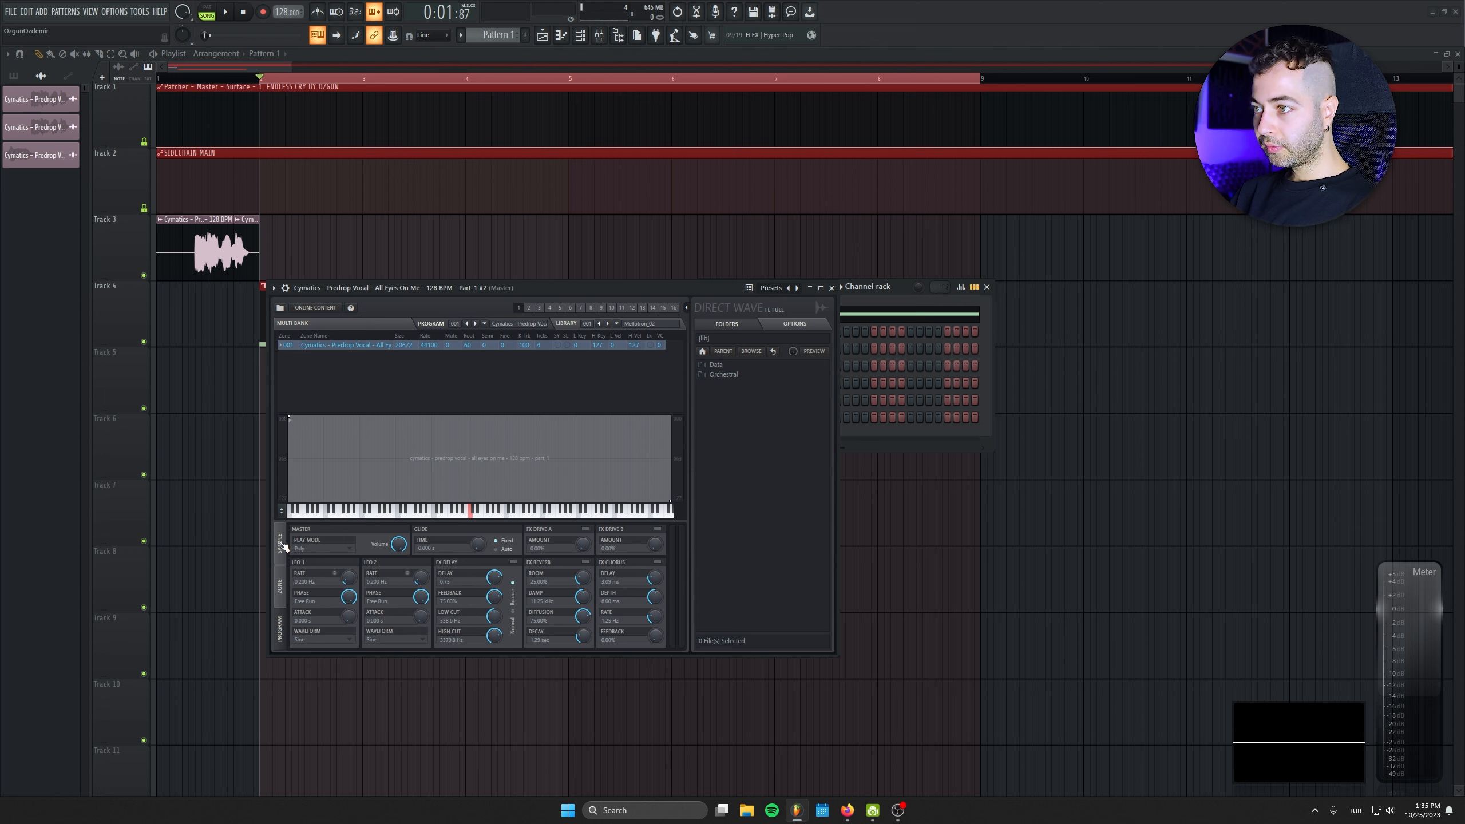
click(280, 544)
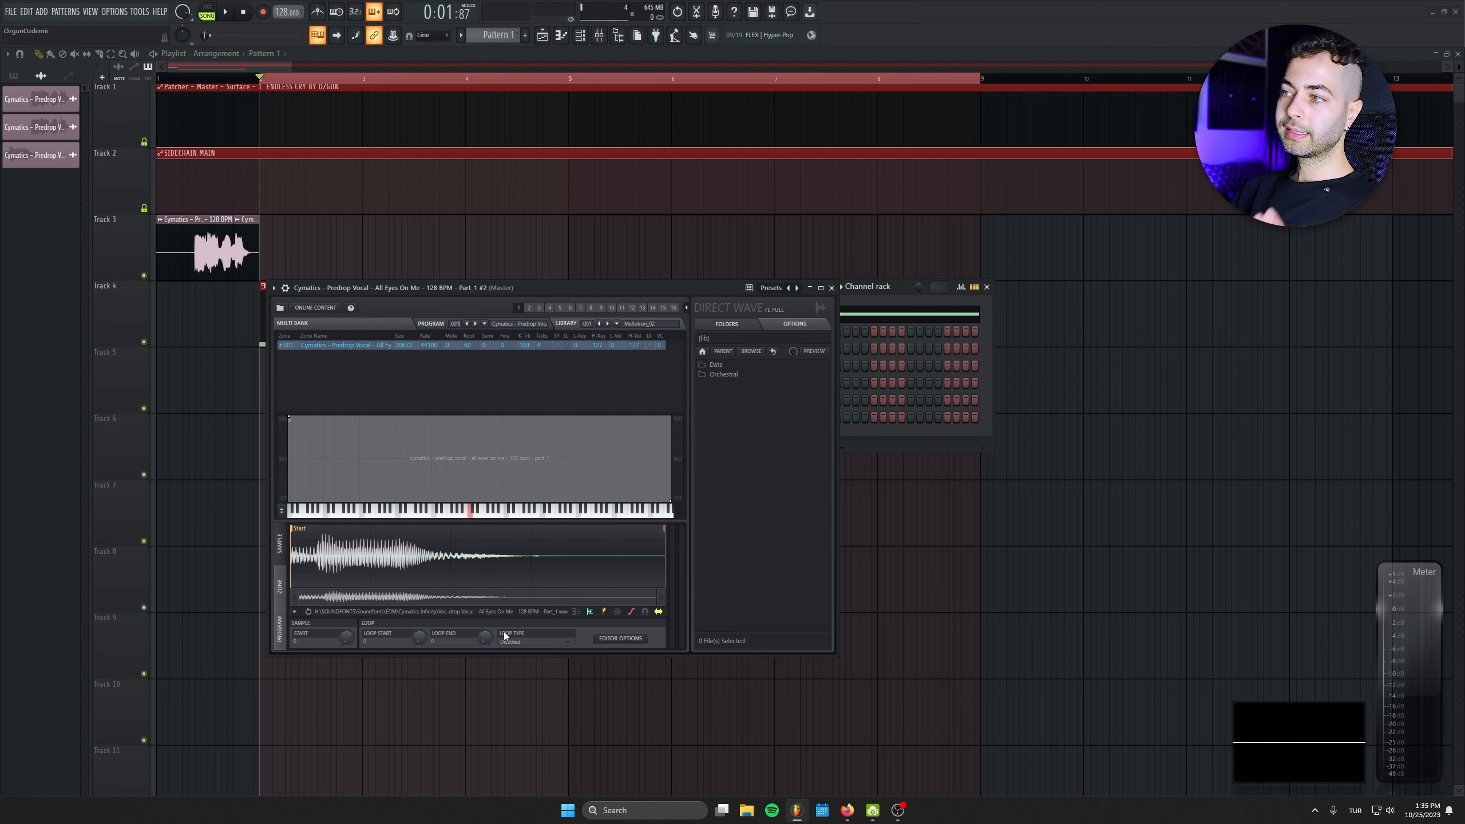
click(517, 642)
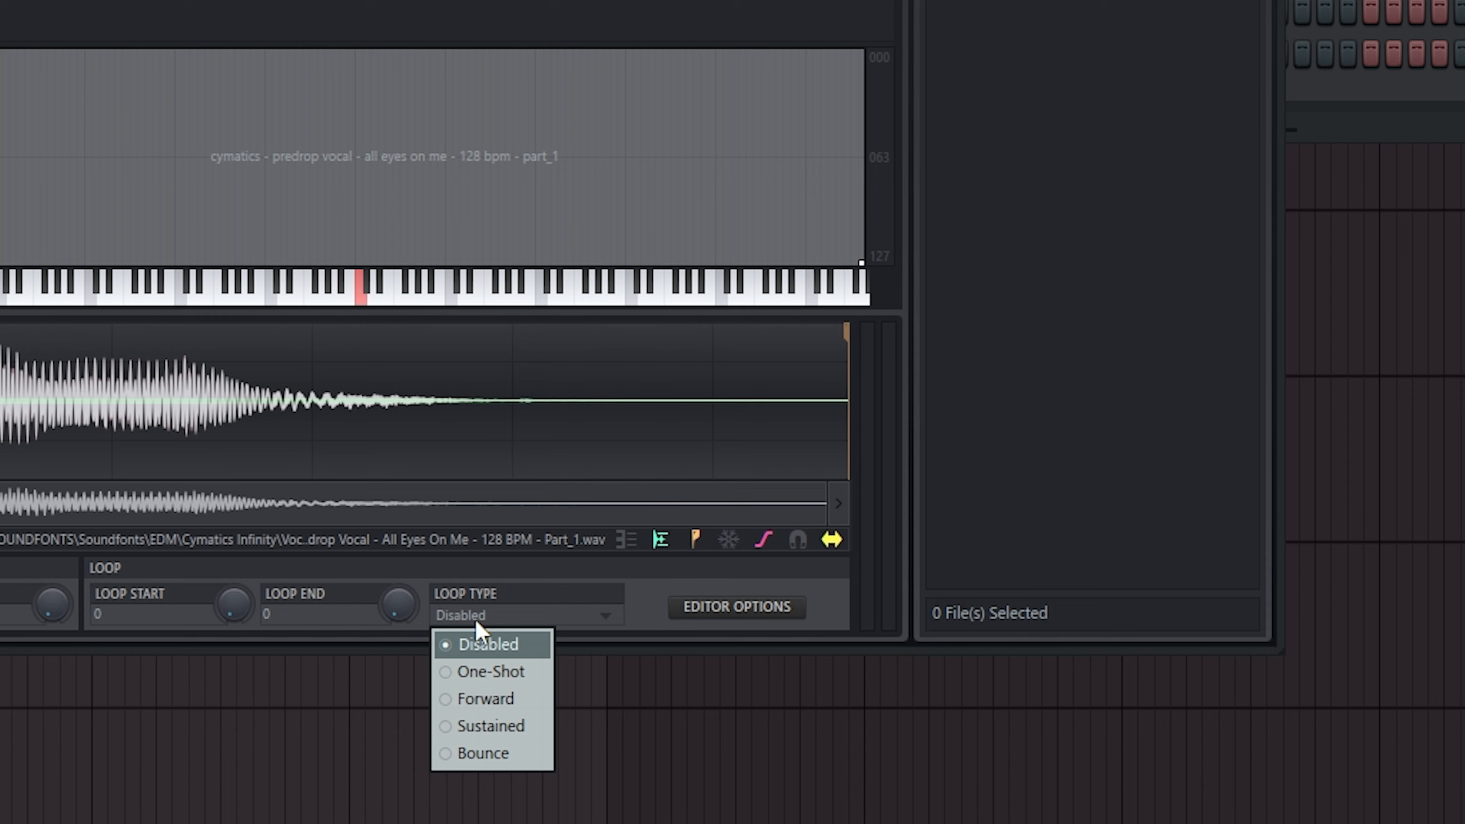
click(511, 728)
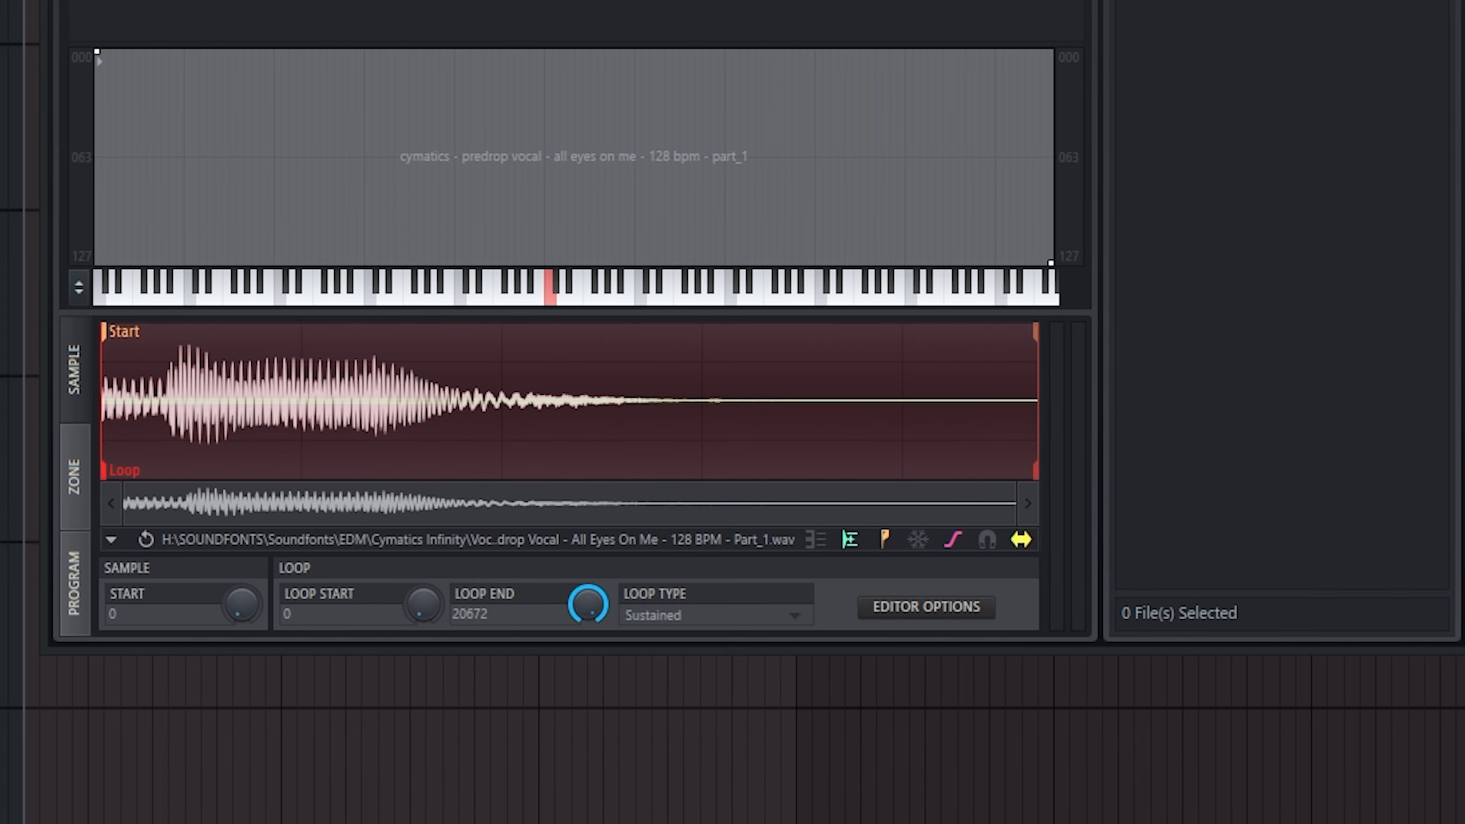
drag(595, 610, 596, 715)
drag(590, 606, 591, 496)
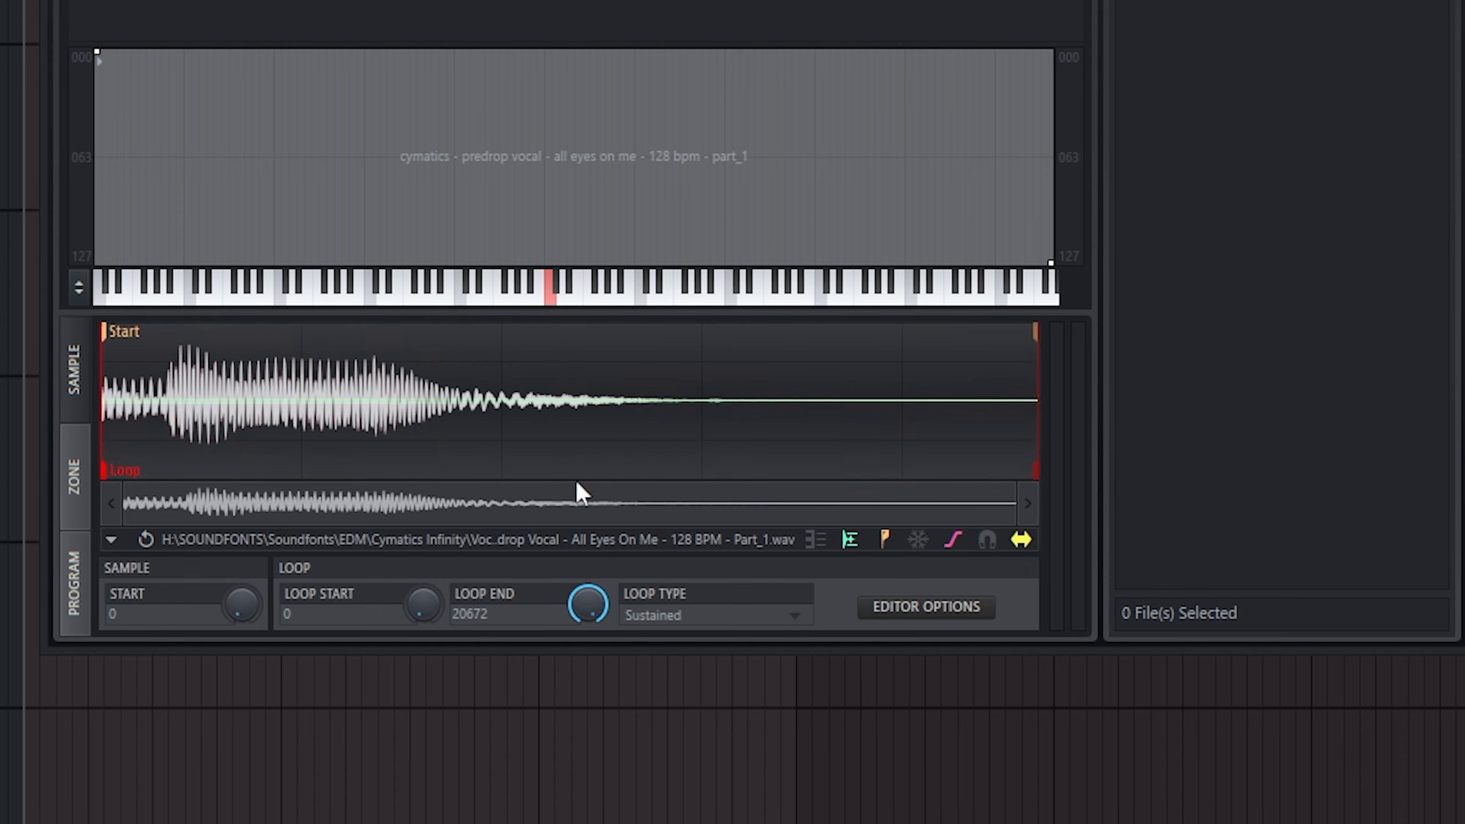
- Switch playback to pattern mode and audition the looped vocal note of Pattern 1
drag(79, 287, 79, 326)
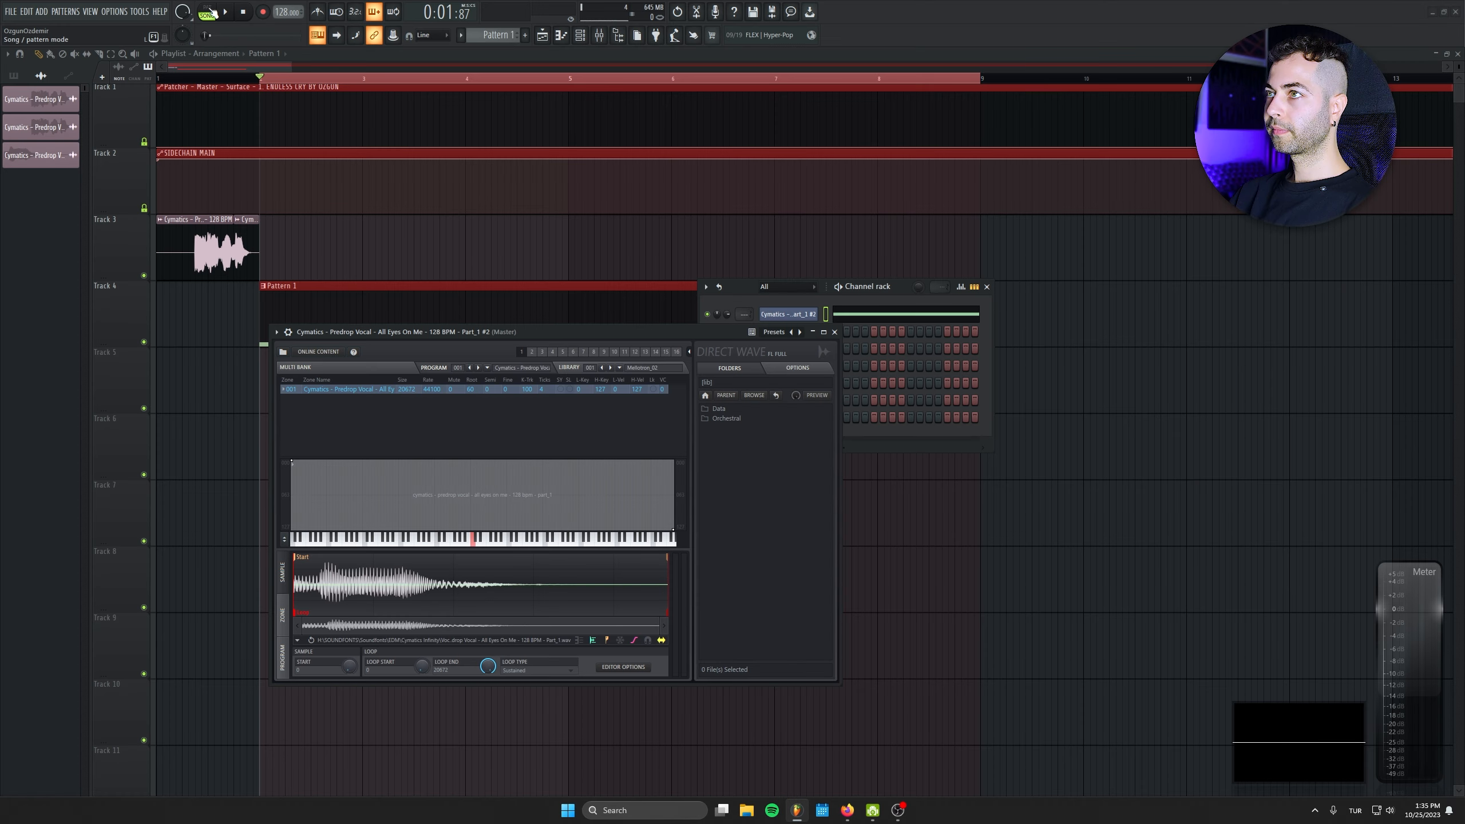
click(207, 11)
click(225, 12)
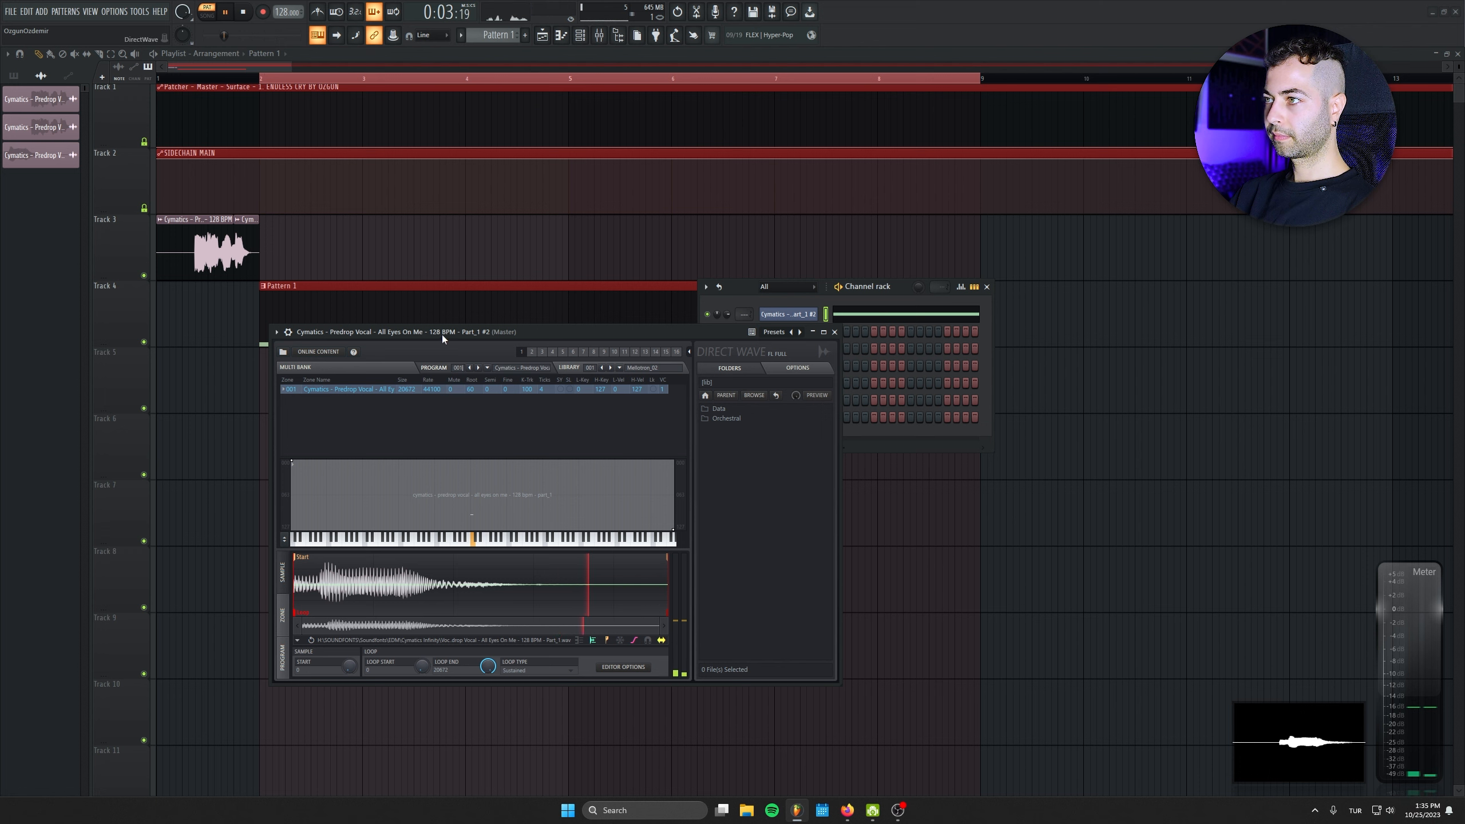
drag(444, 332, 446, 348)
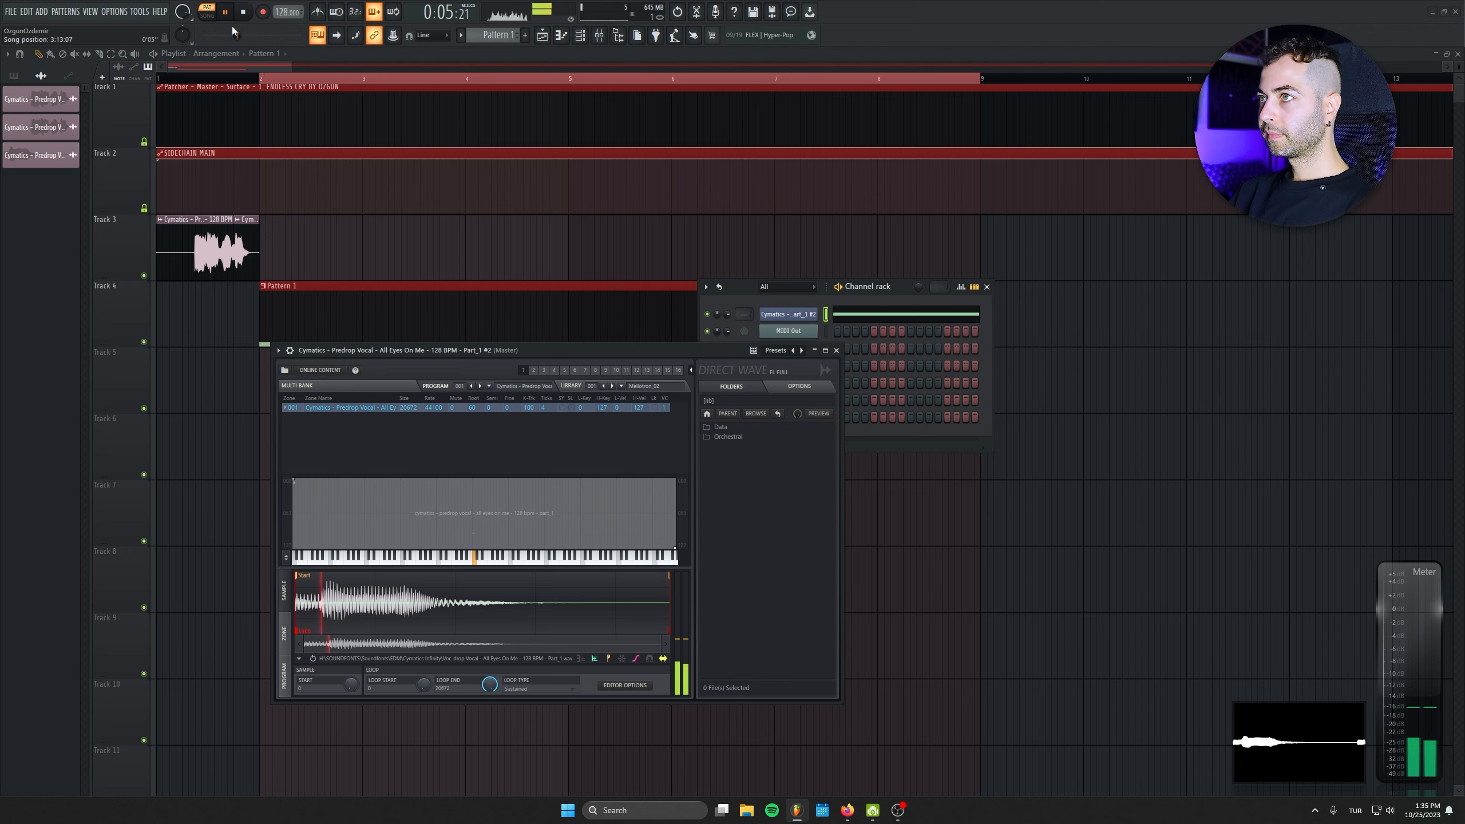
key(space)
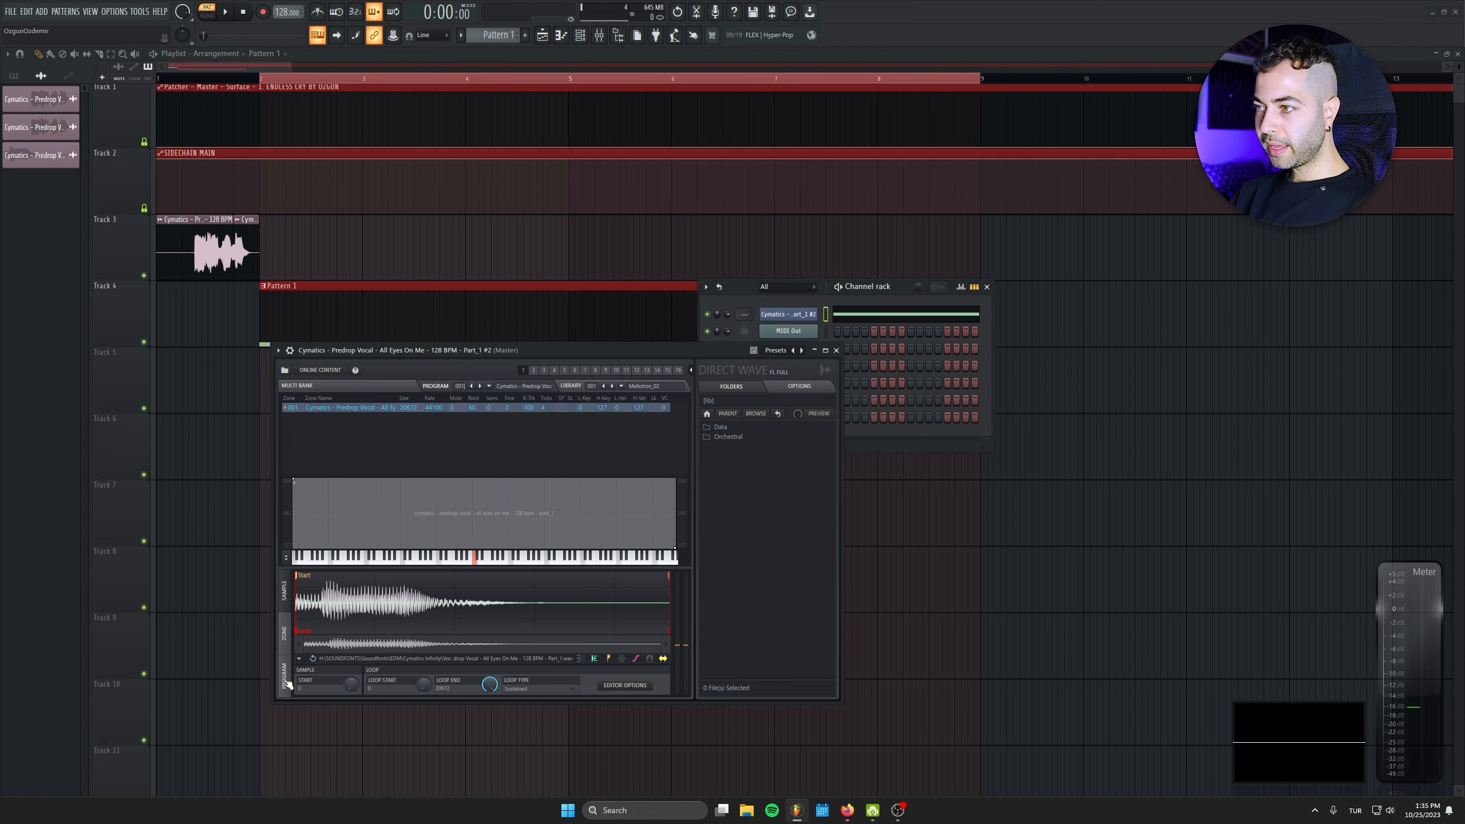
- Select the C5 note in the vocal channel's piano roll and raise its velocity to the maximum
click(870, 315)
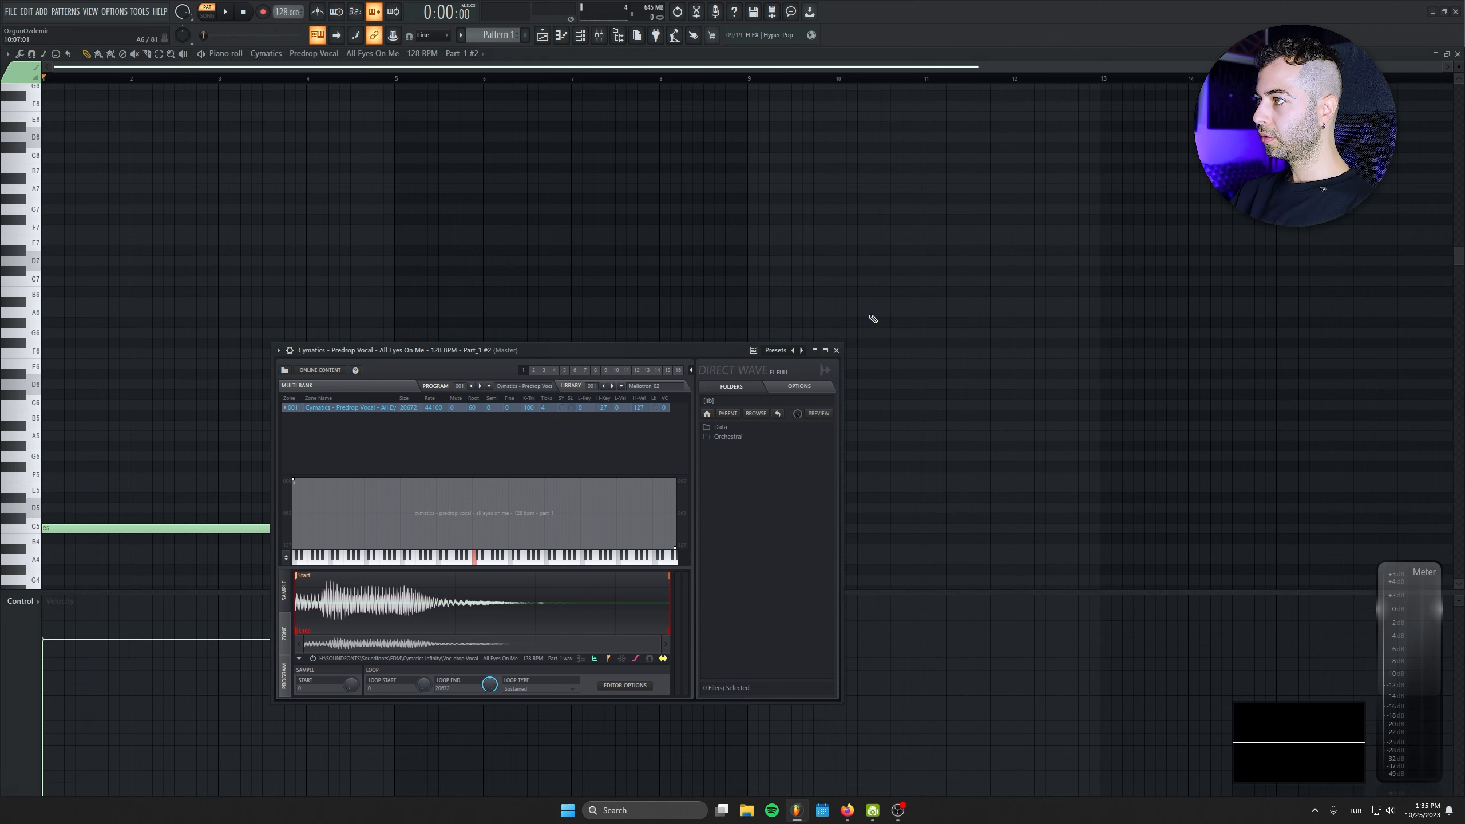
drag(754, 347, 1324, 362)
key(ctrl+a)
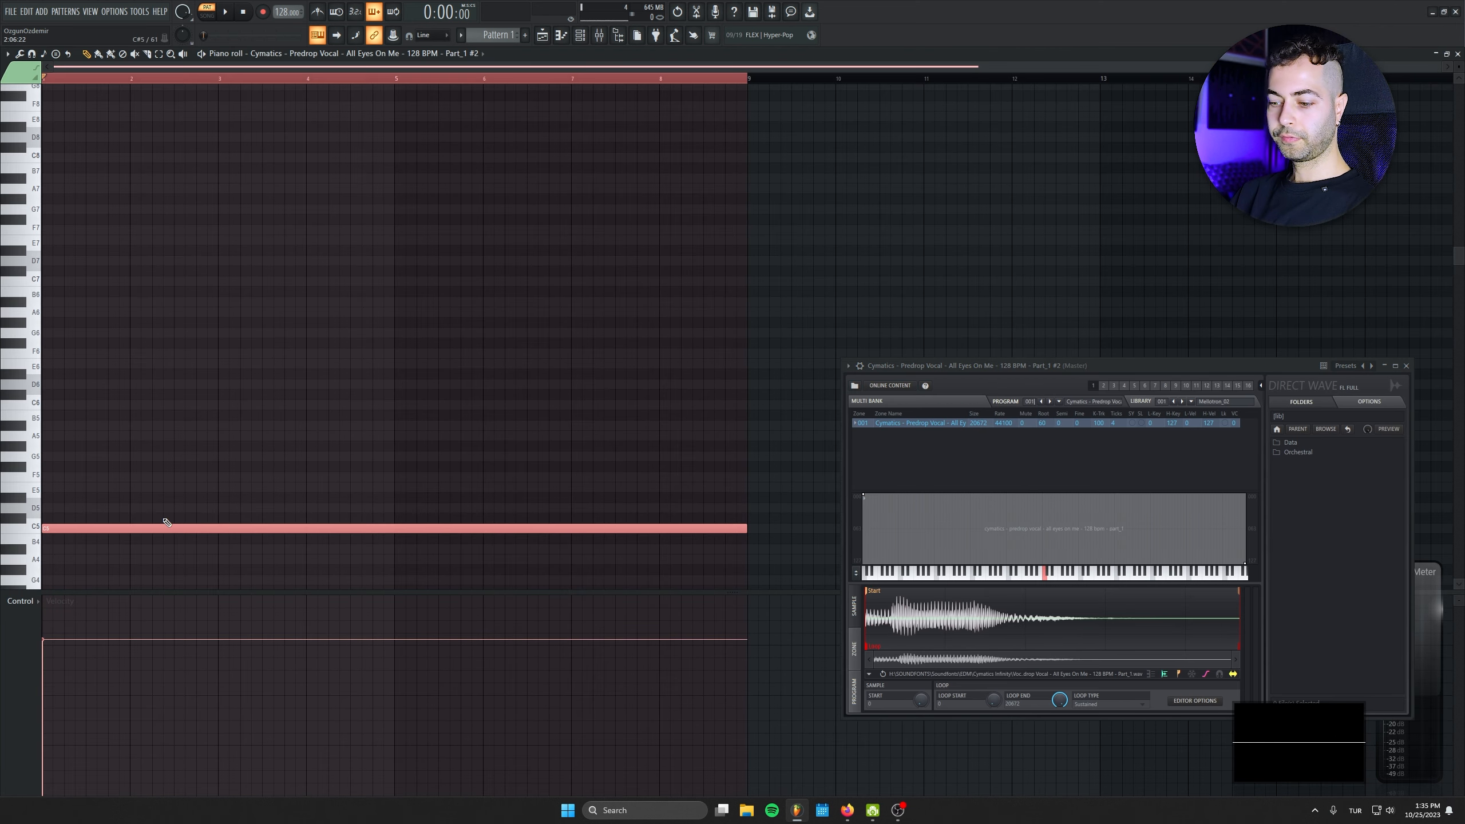
scroll(78, 541, up, 5)
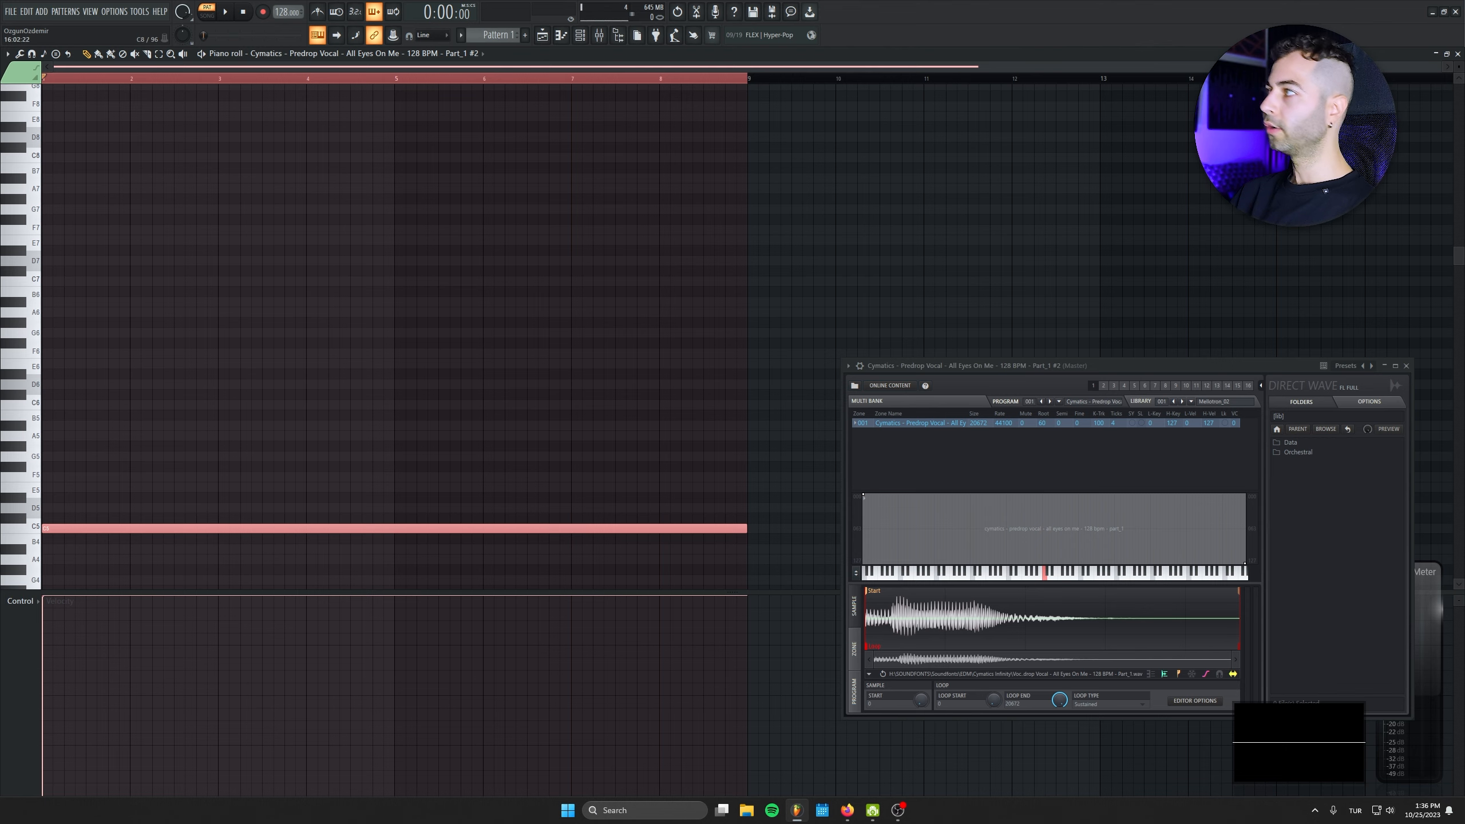
- Return to the playlist, set the vocal channel's volume to 100% and audition Pattern 1
click(1459, 54)
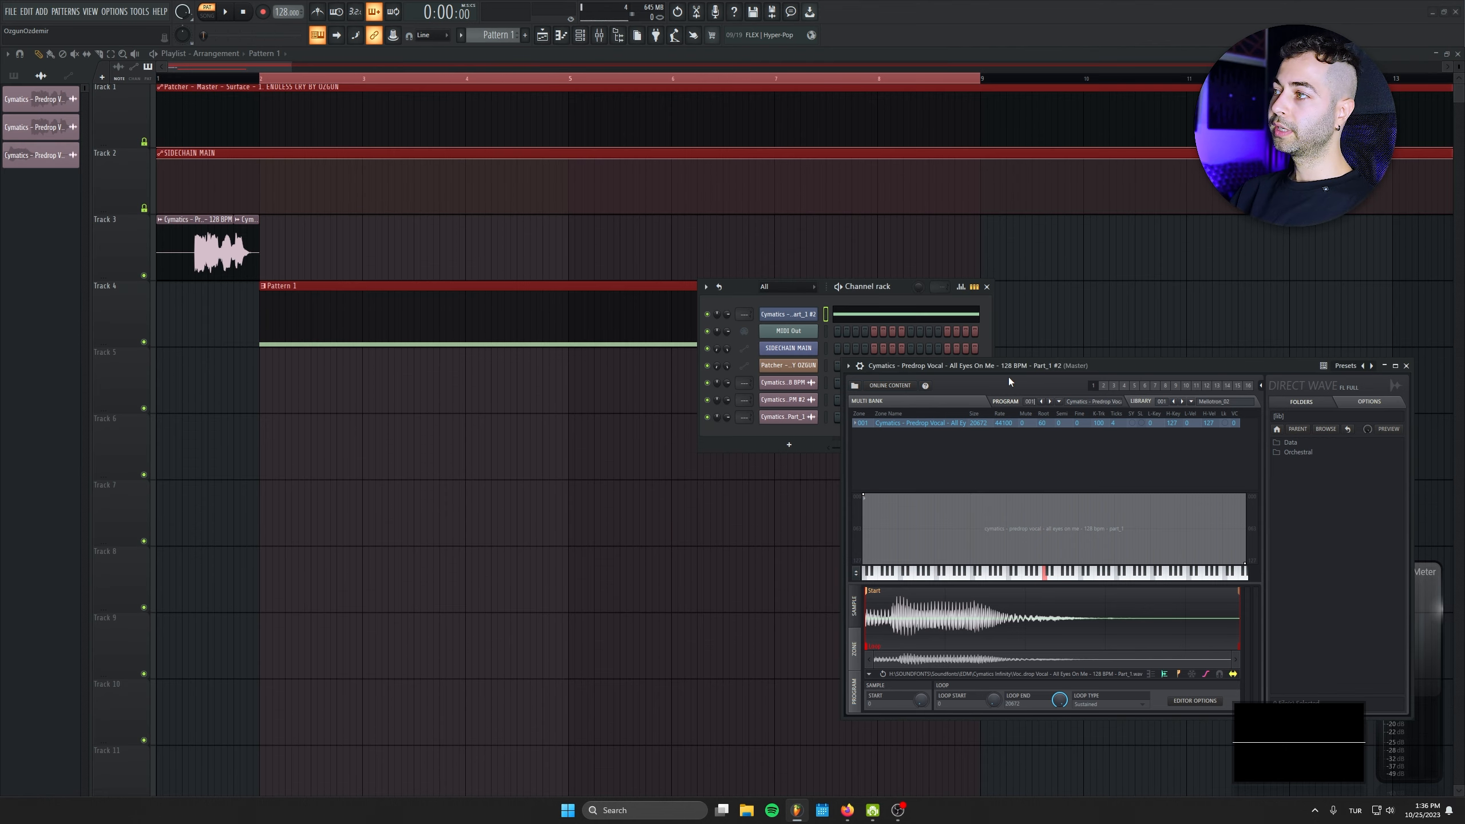
drag(1010, 380, 692, 408)
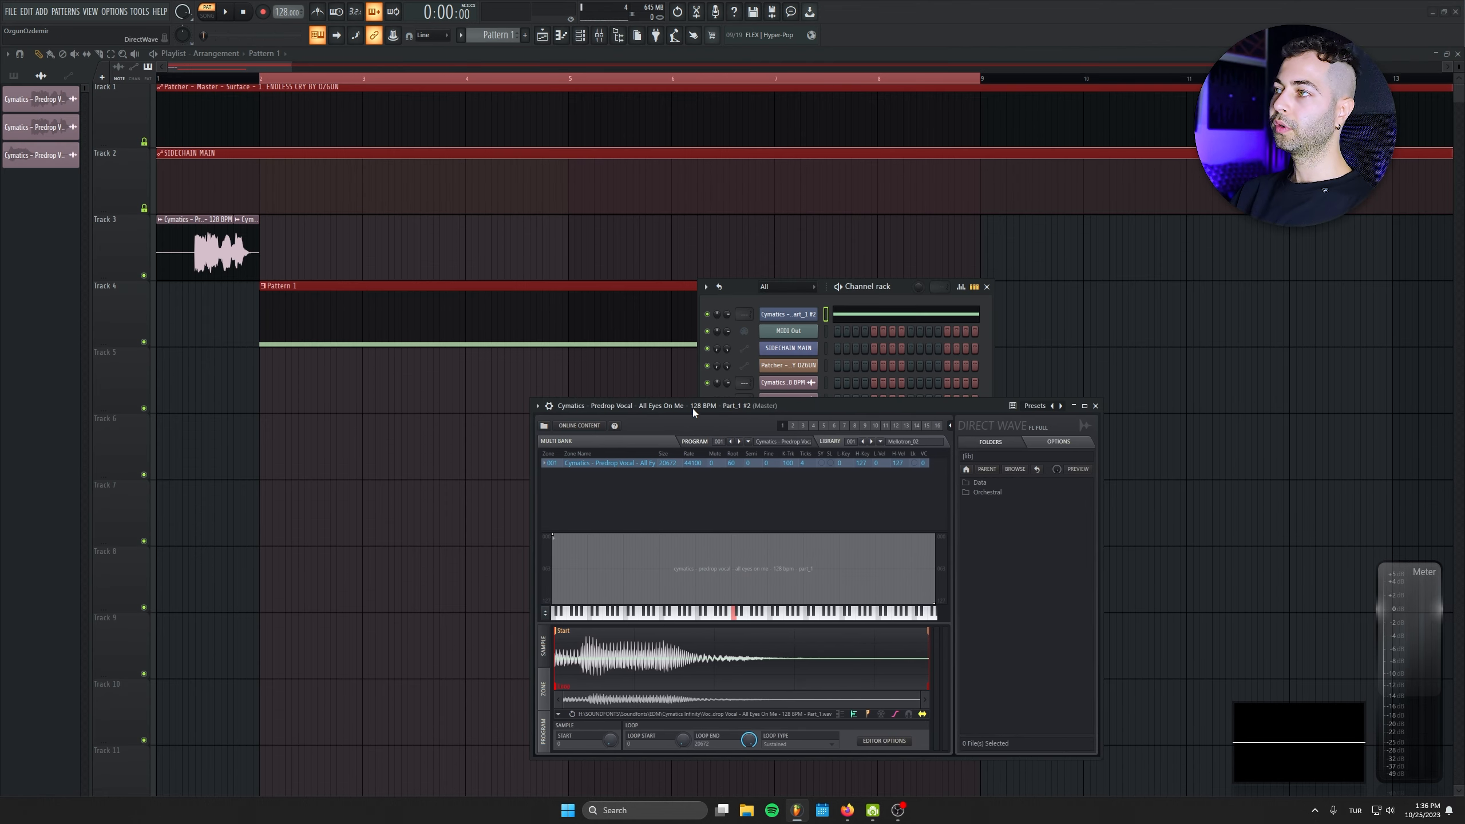
drag(725, 308, 726, 277)
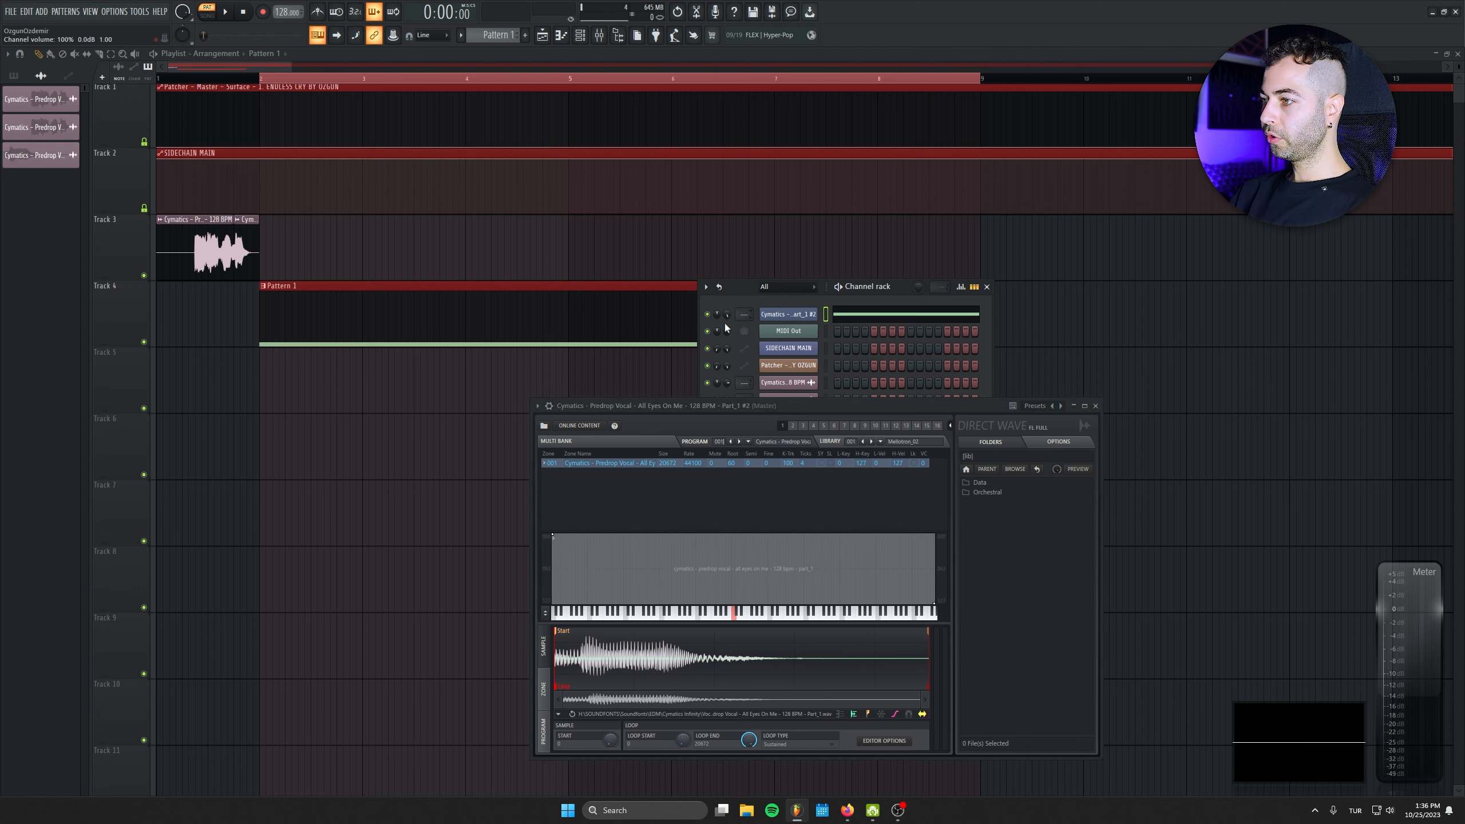
key(space)
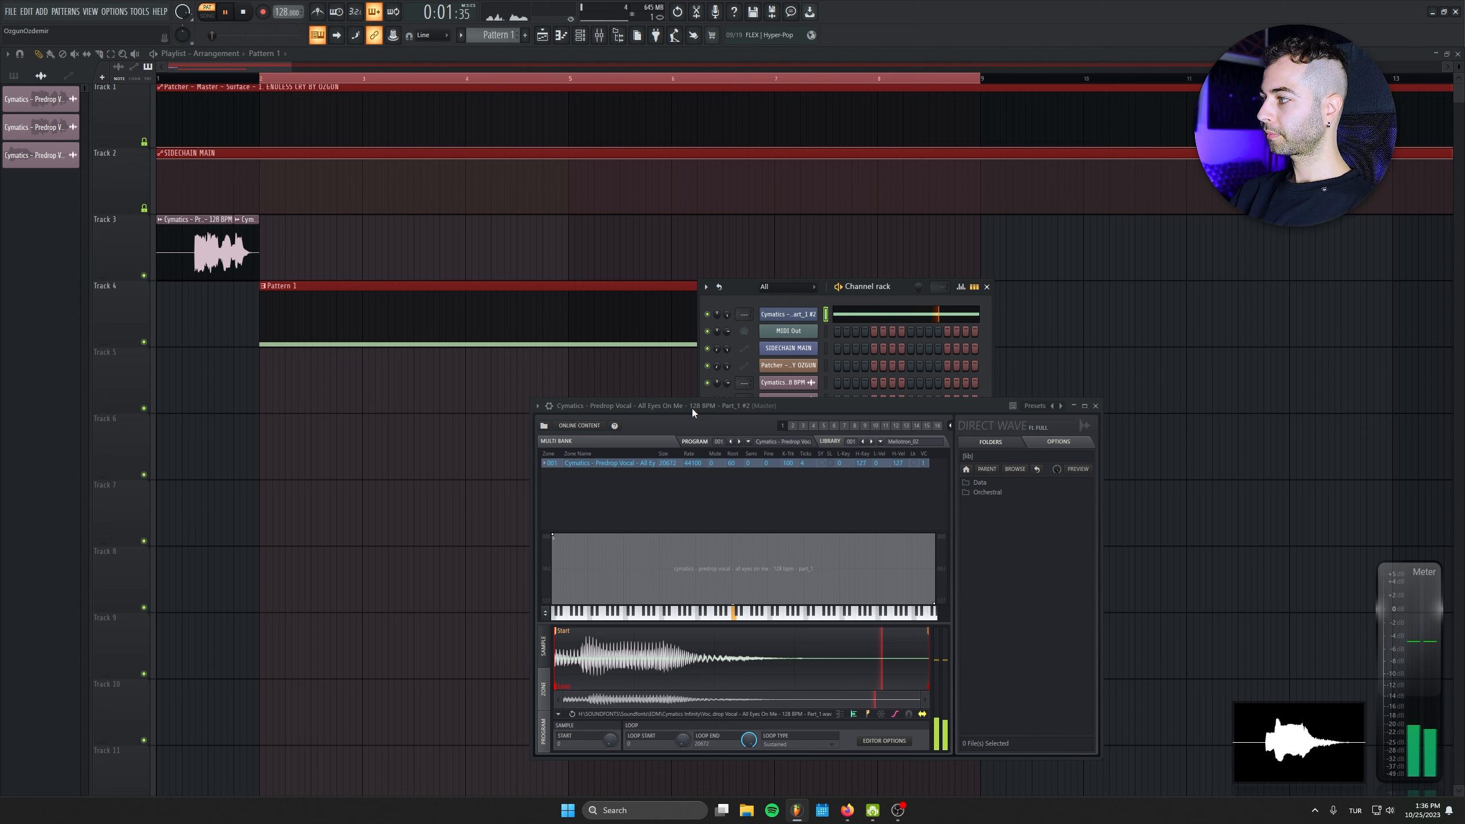
key(space)
- Create an automation clip for DirectWave's loop end, shorten it to end at bar 9 and lower its end point to the minimum
drag(691, 408, 404, 398)
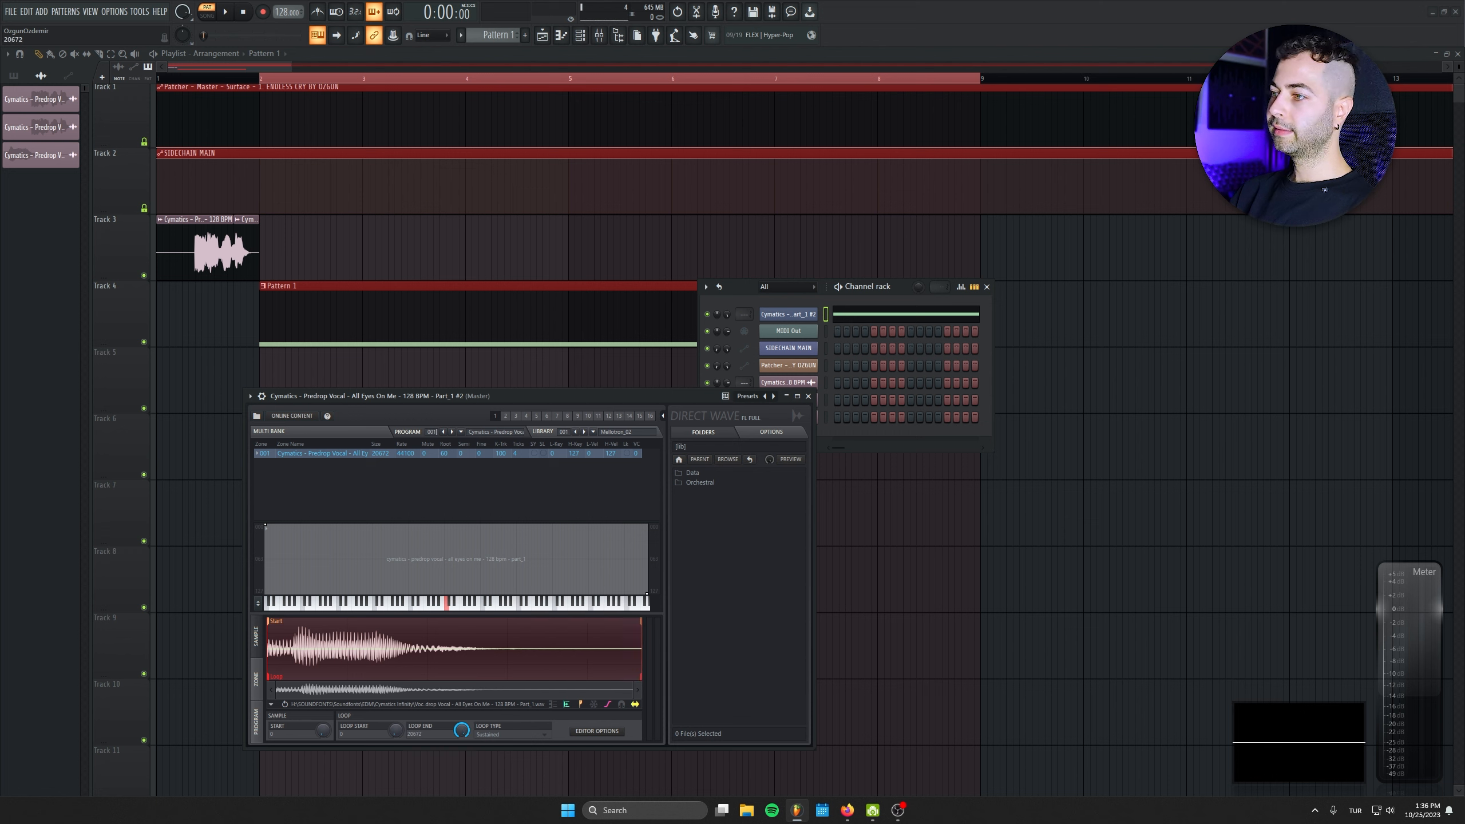
right_click(462, 732)
click(499, 694)
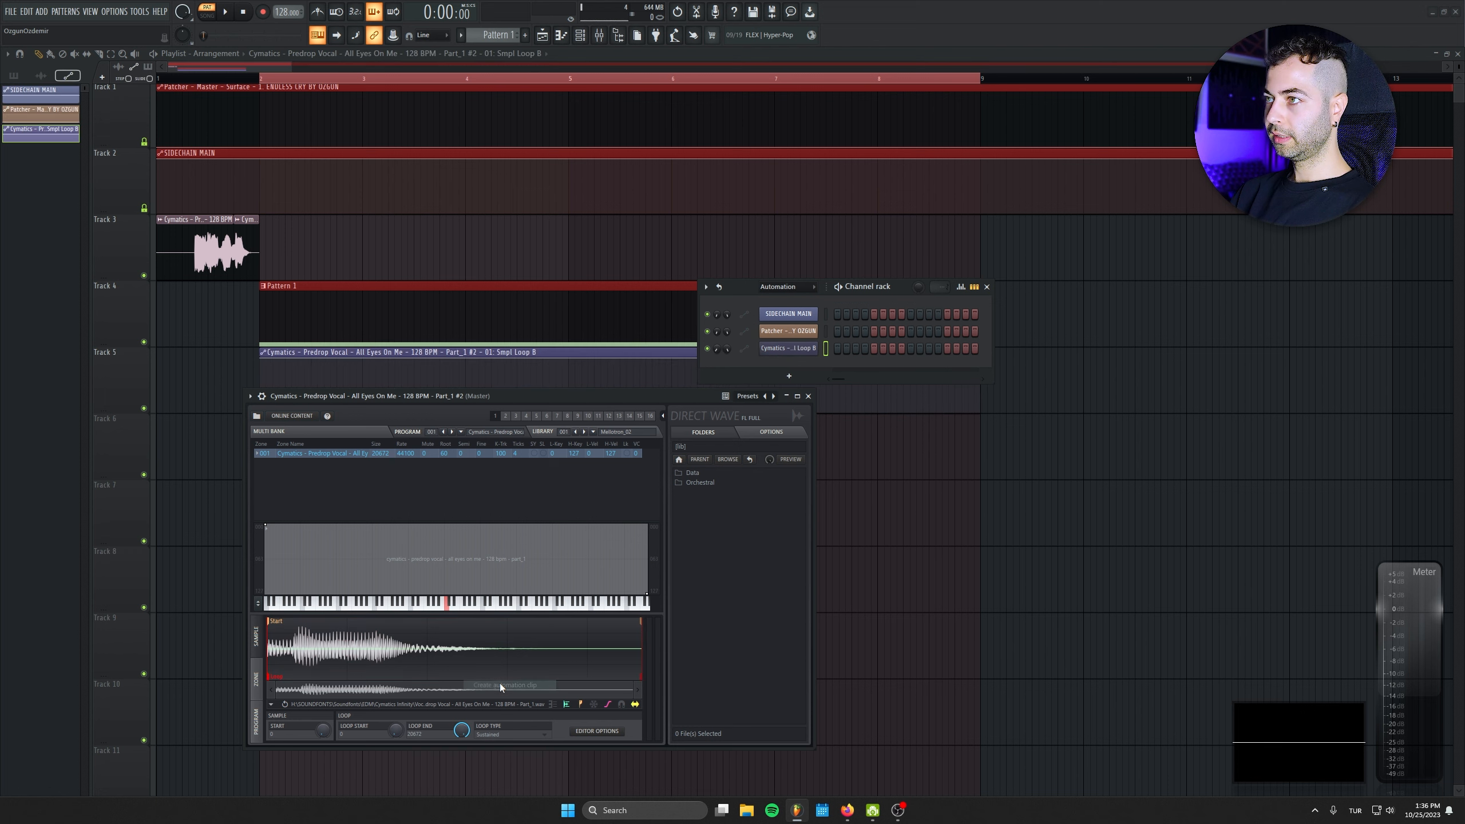
click(986, 286)
scroll(988, 219, down, 2)
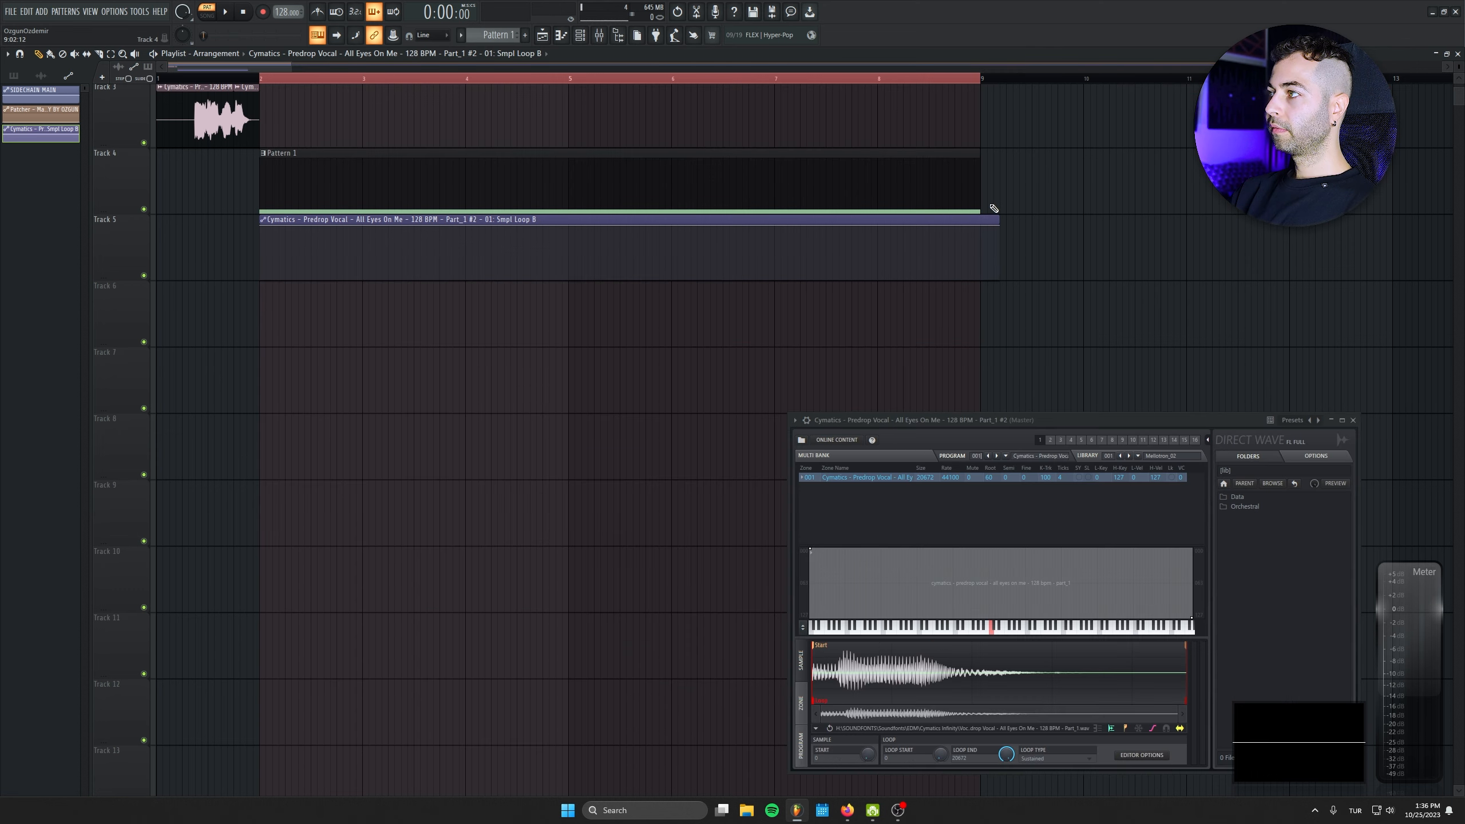
drag(997, 233, 981, 296)
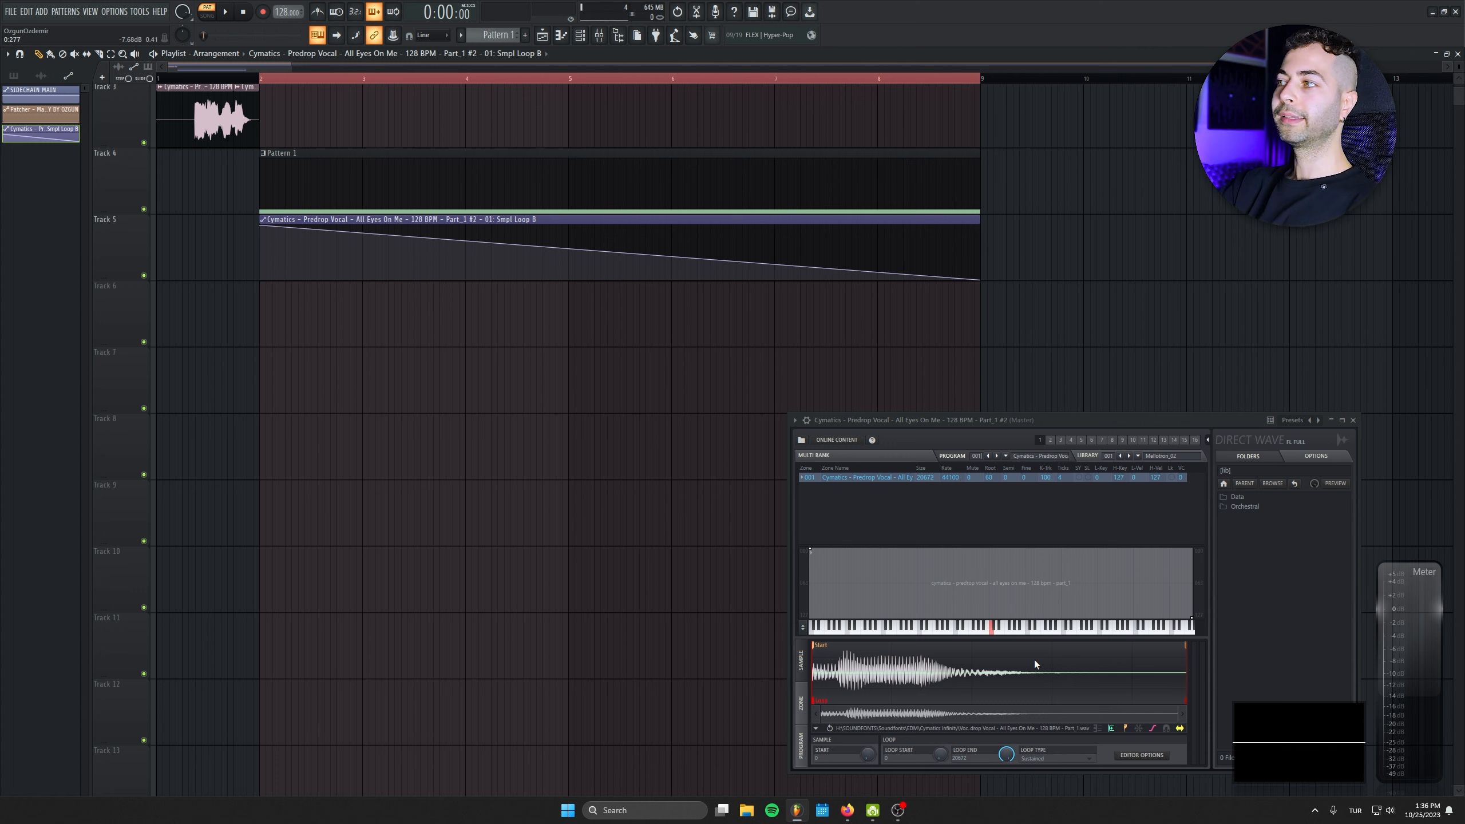
- Switch playback to song mode and audition the vocal with the loop end automation
key(l)
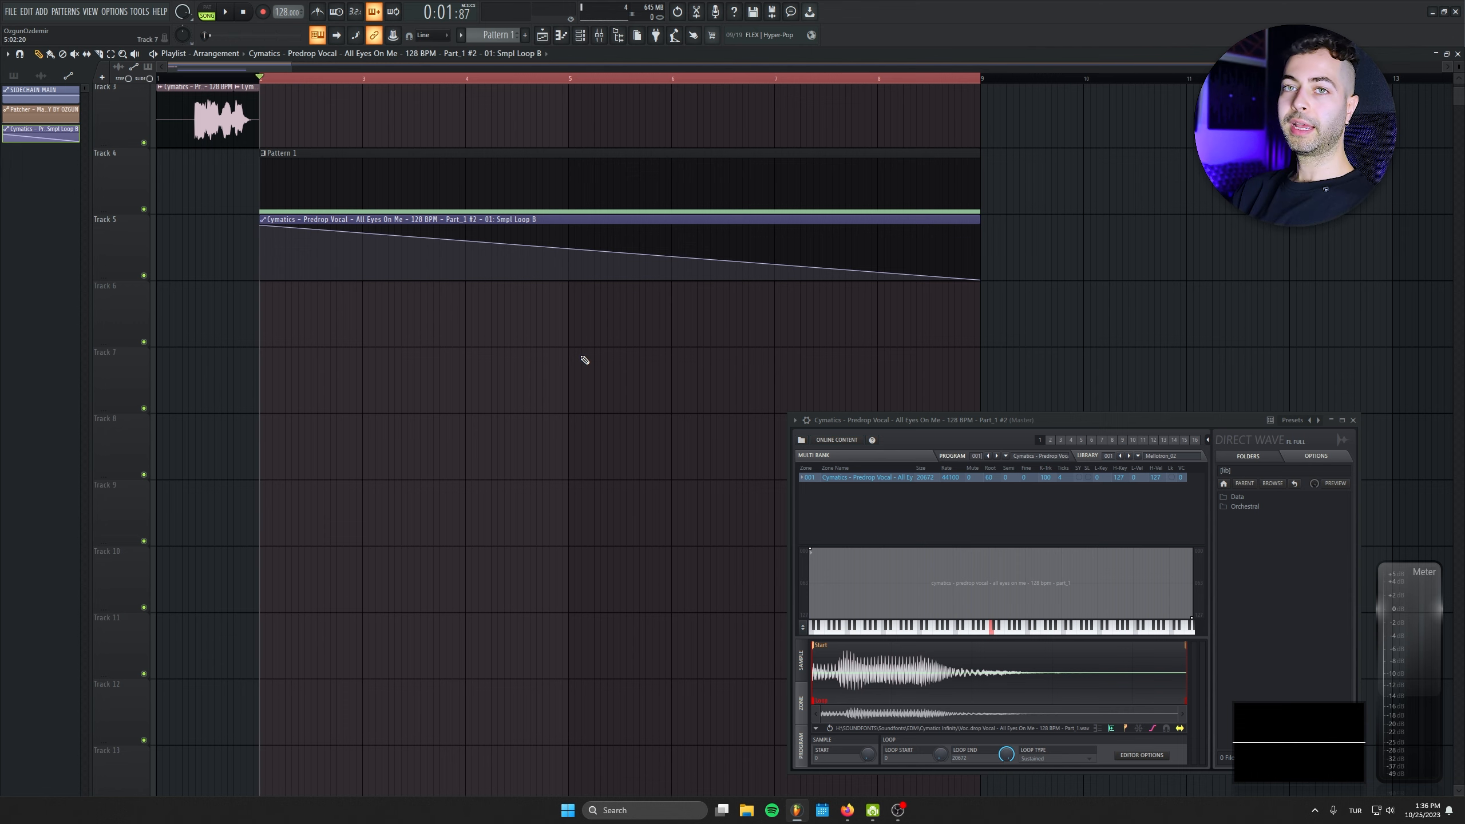
scroll(577, 352, up, 2)
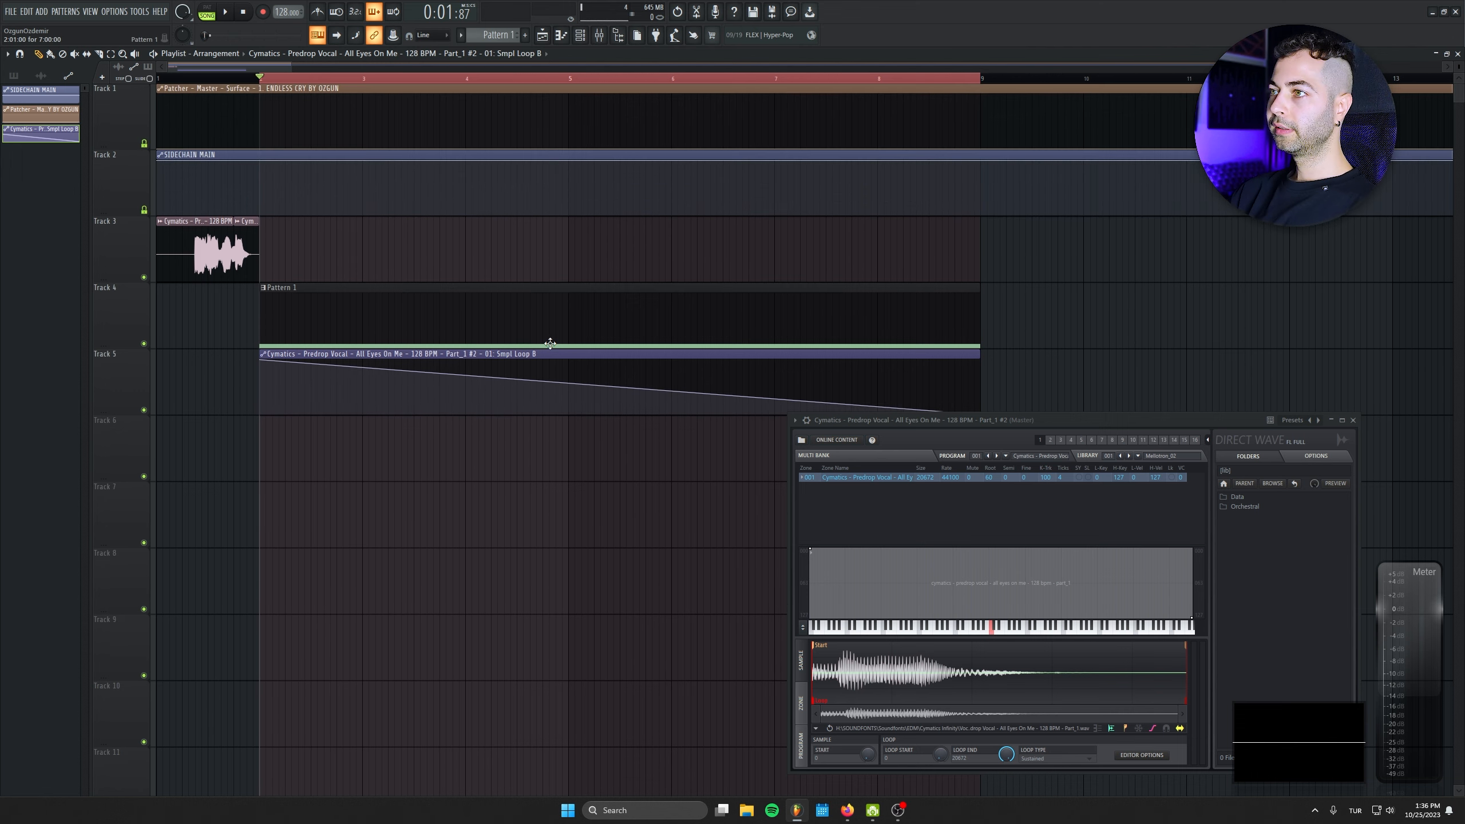
scroll(631, 376, down, 1)
key(space)
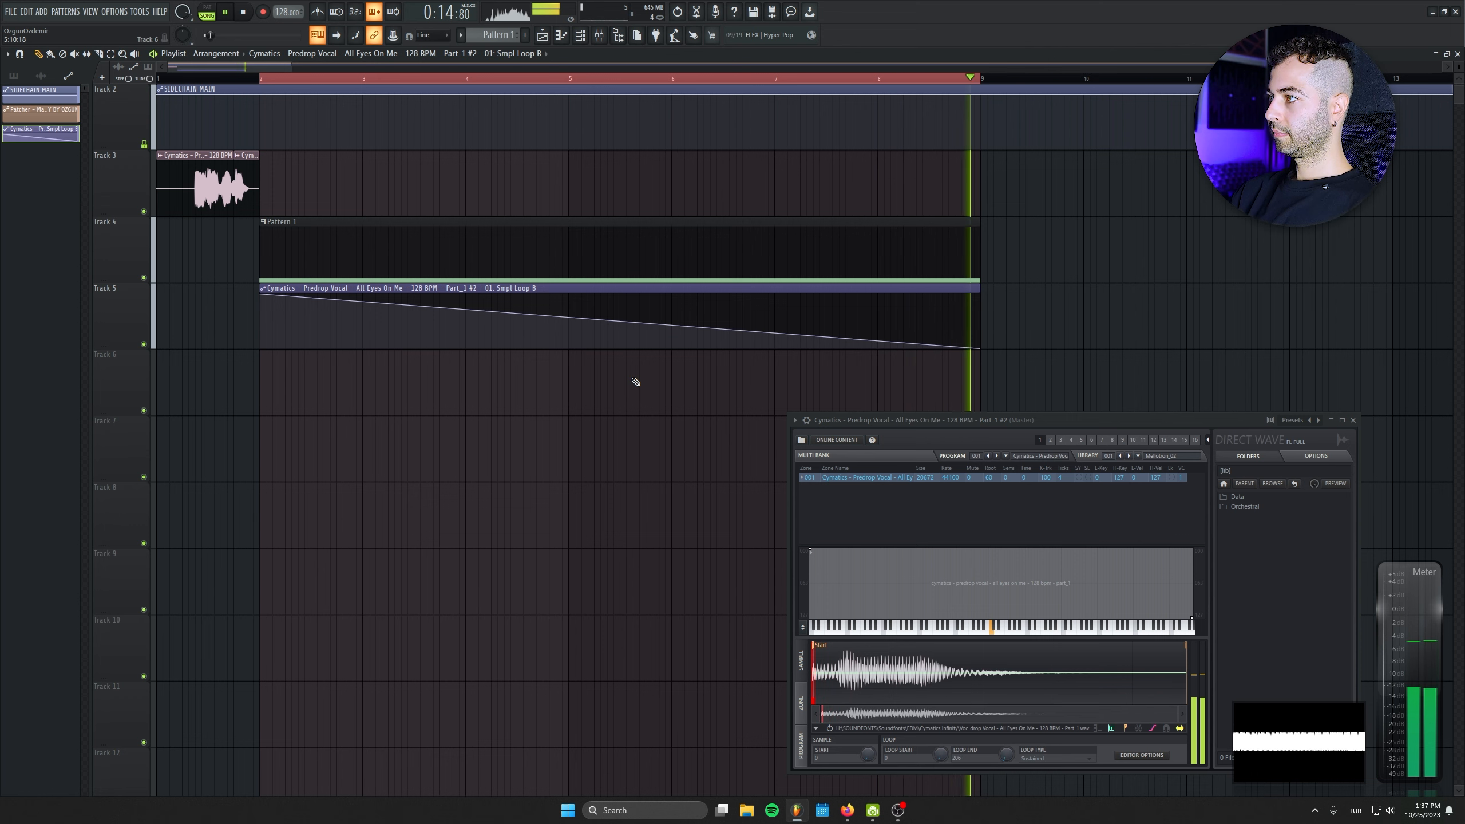
key(space)
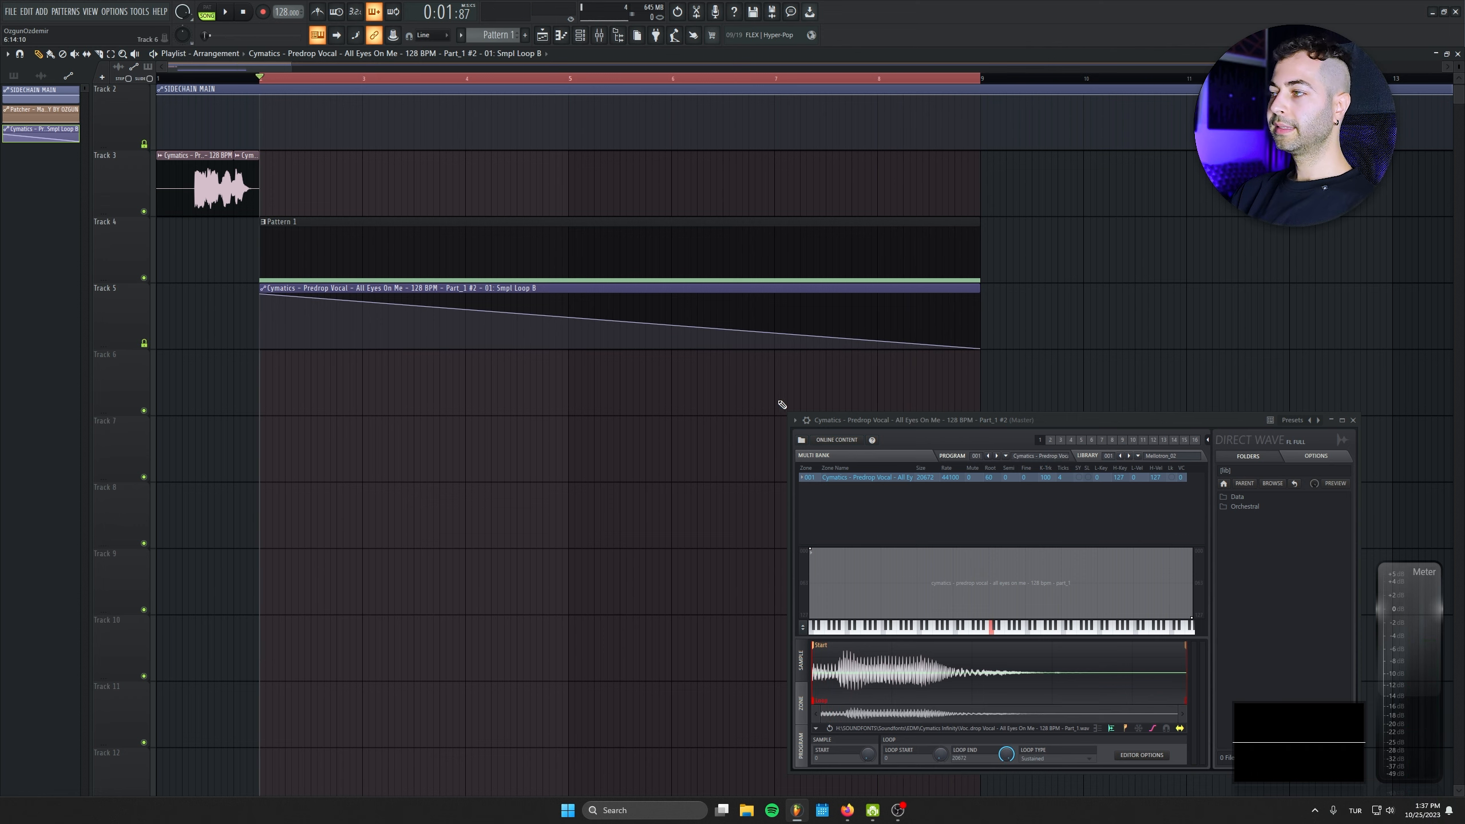
- Set the vocal channel's pitch range to 12 and create an automation clip for its channel pitch
click(807, 421)
drag(1028, 417, 797, 391)
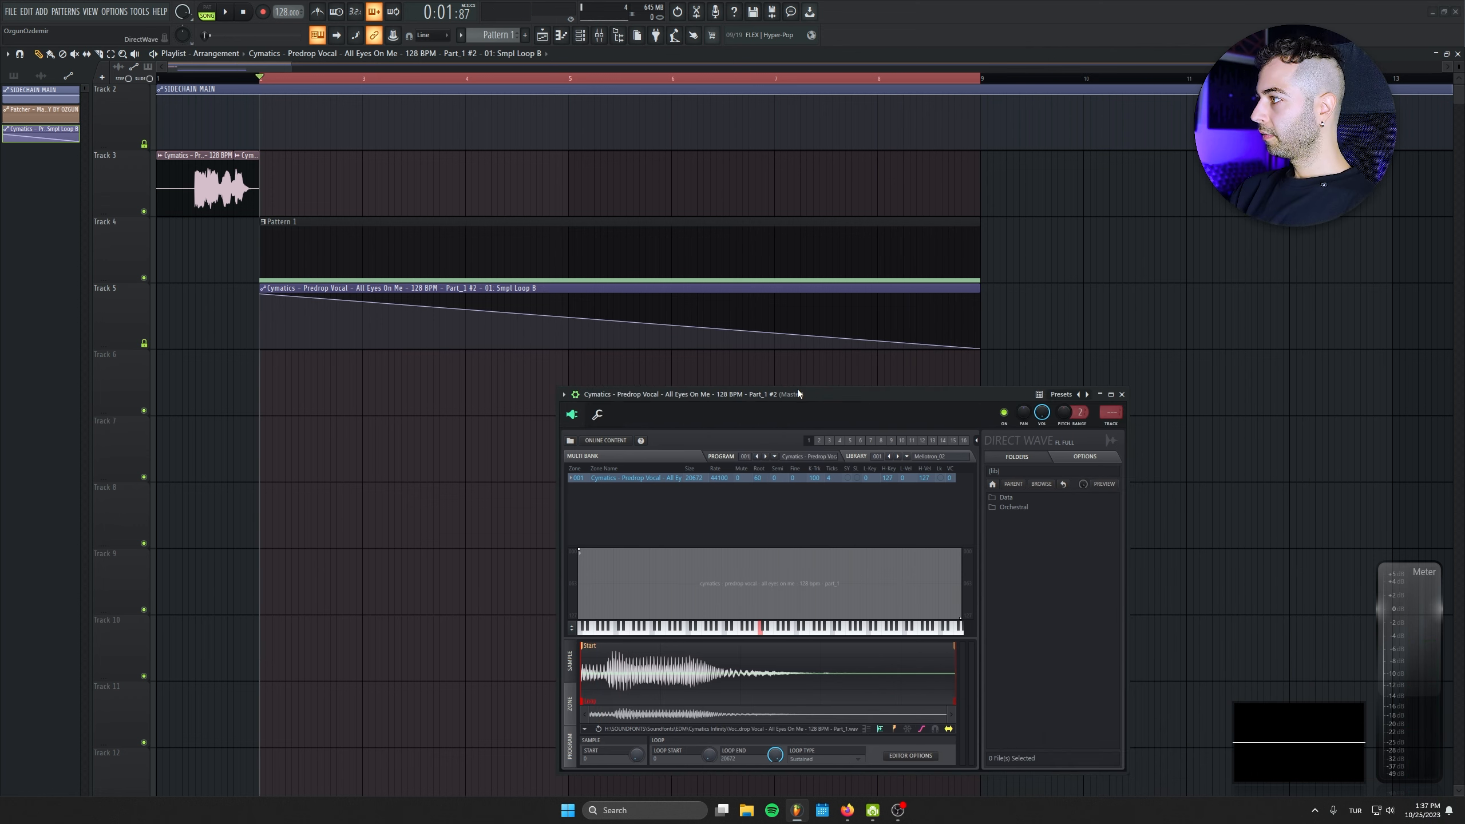
right_click(1079, 412)
click(1107, 495)
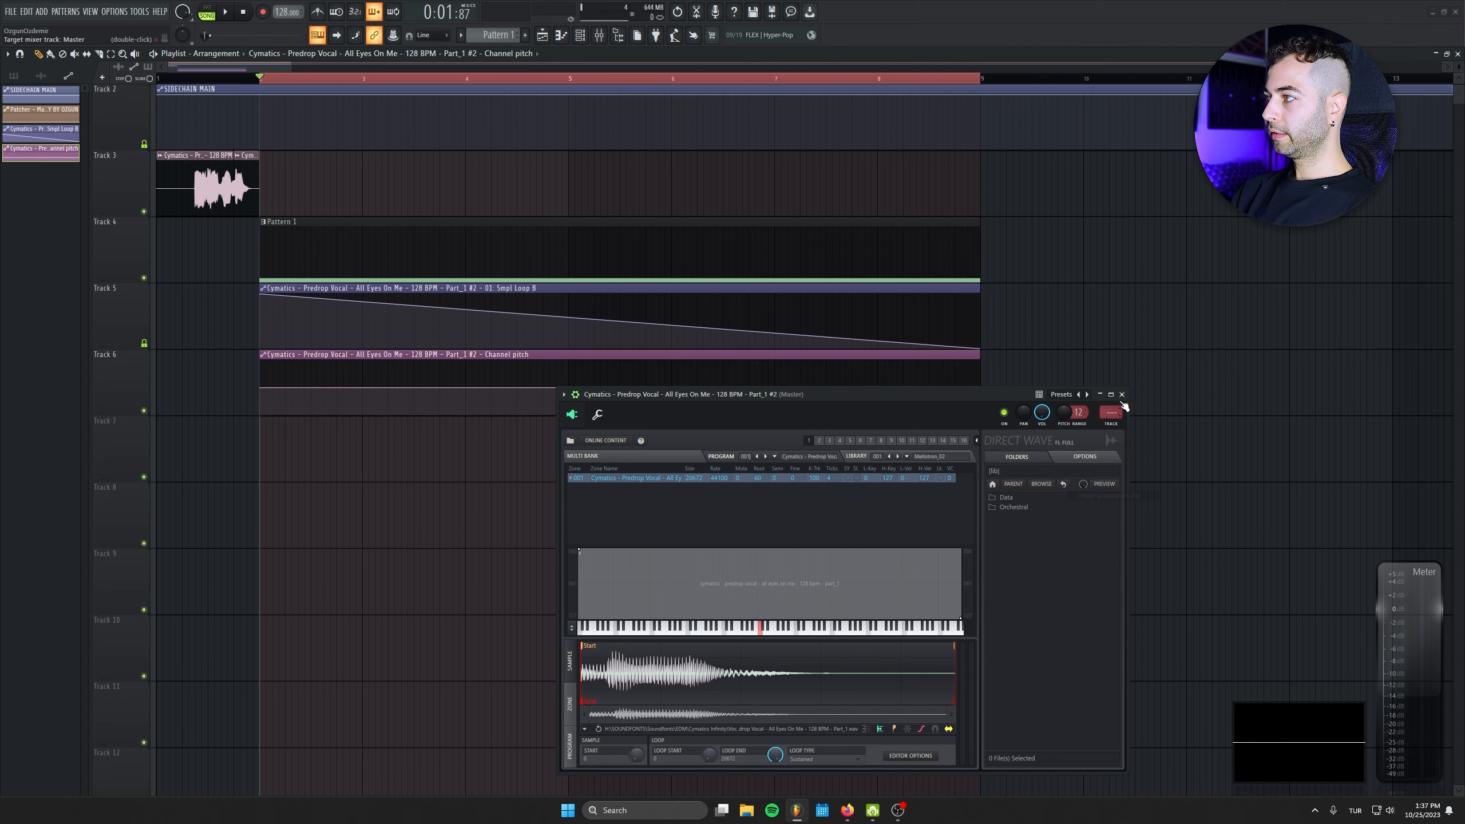
click(1121, 394)
- Shape the channel pitch automation to stay at 50% until bar 5 and rise toward bar 9, and audition it
right_click(260, 389)
click(295, 570)
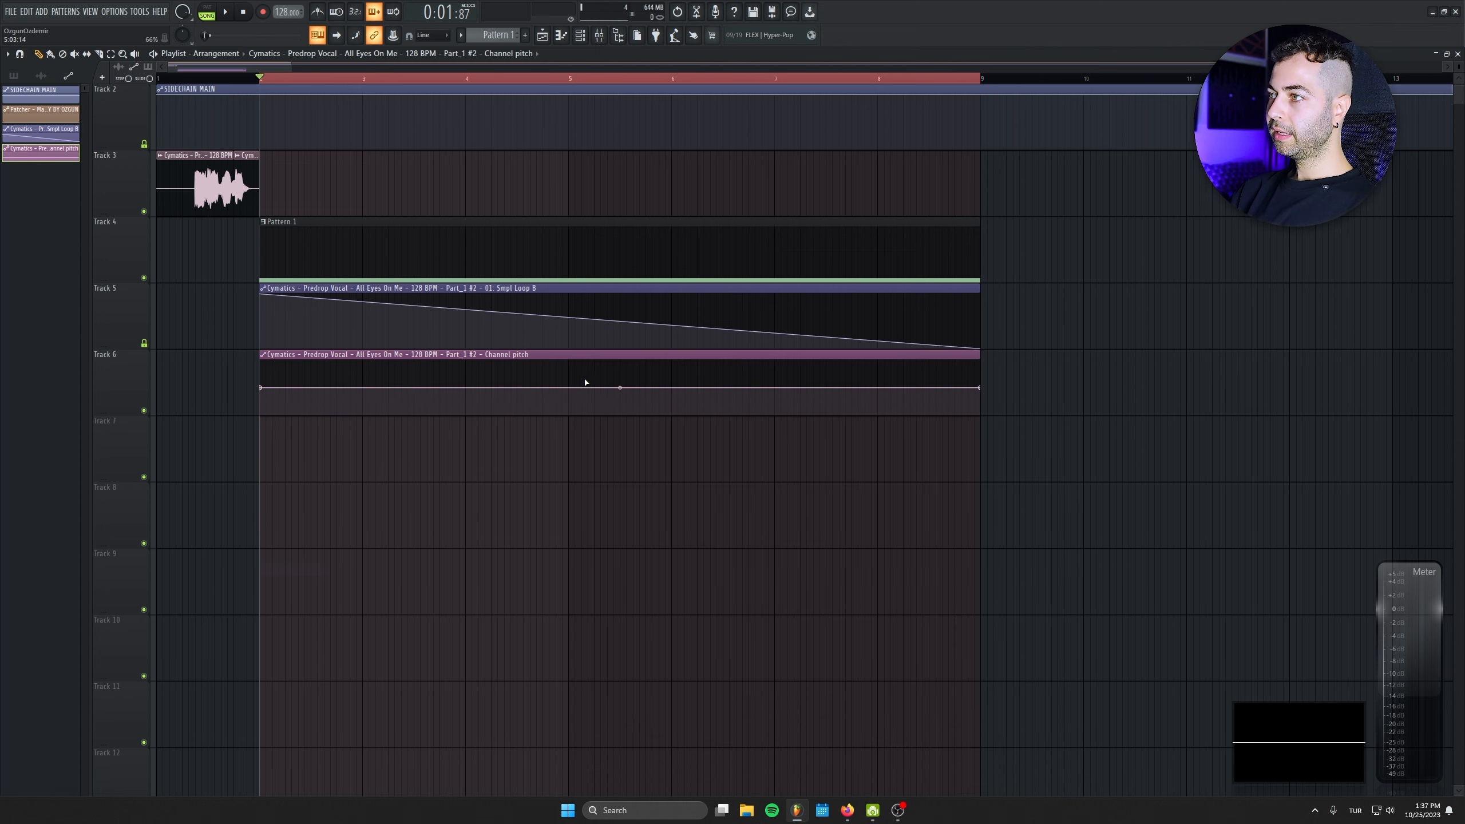
right_click(568, 389)
right_click(568, 389)
click(603, 581)
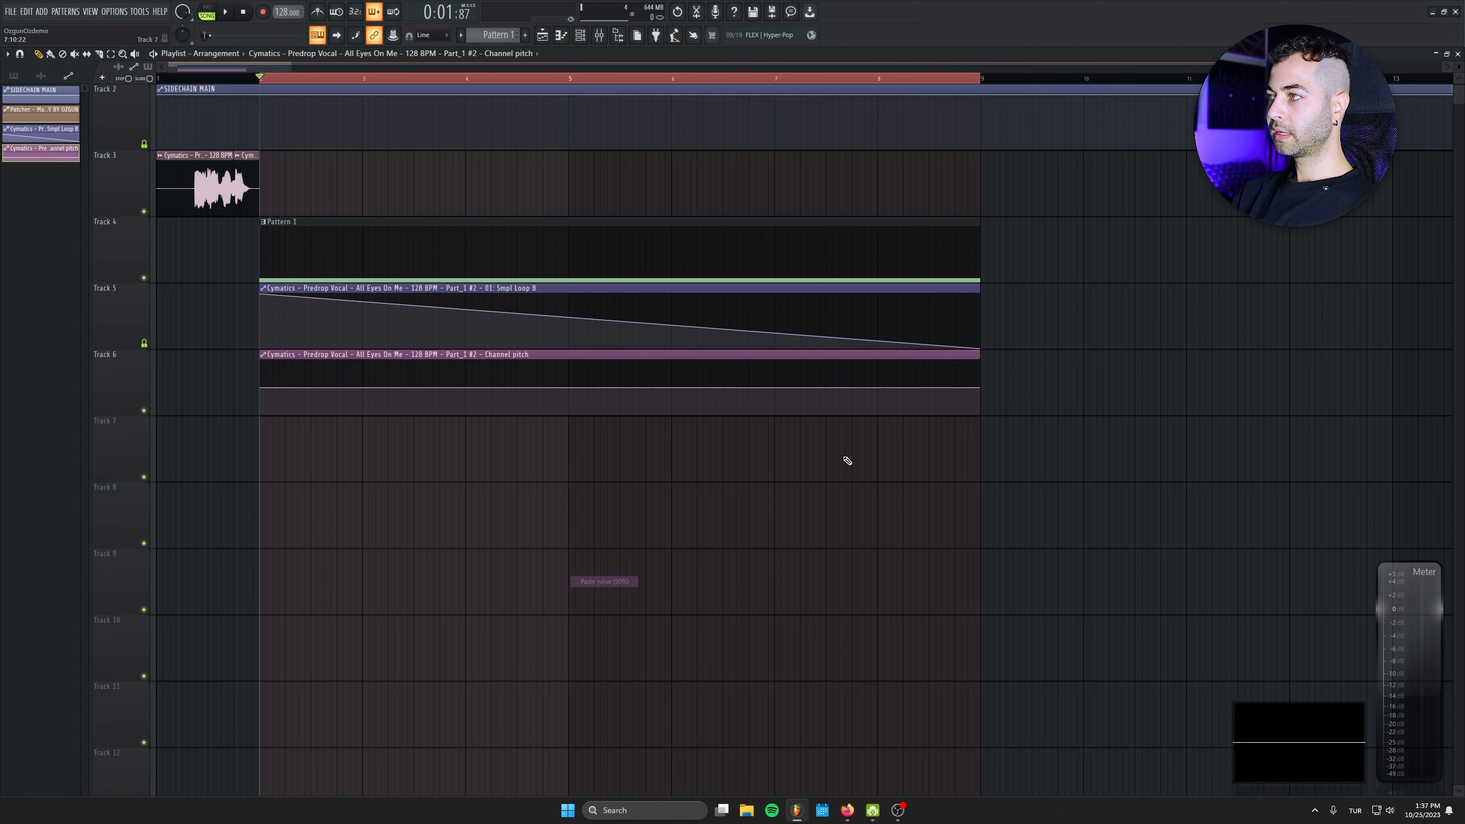
drag(980, 388, 983, 333)
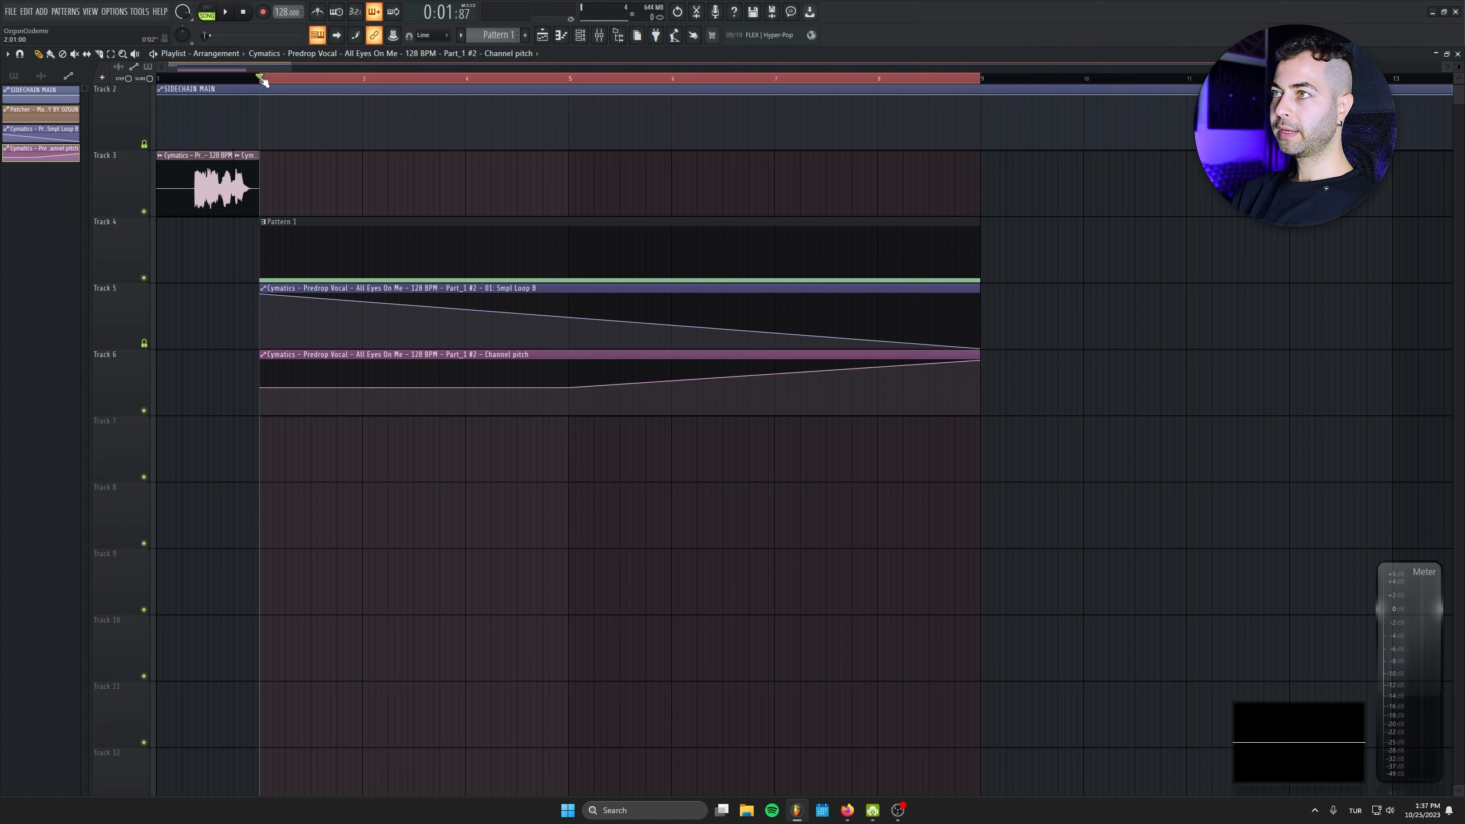
key(space)
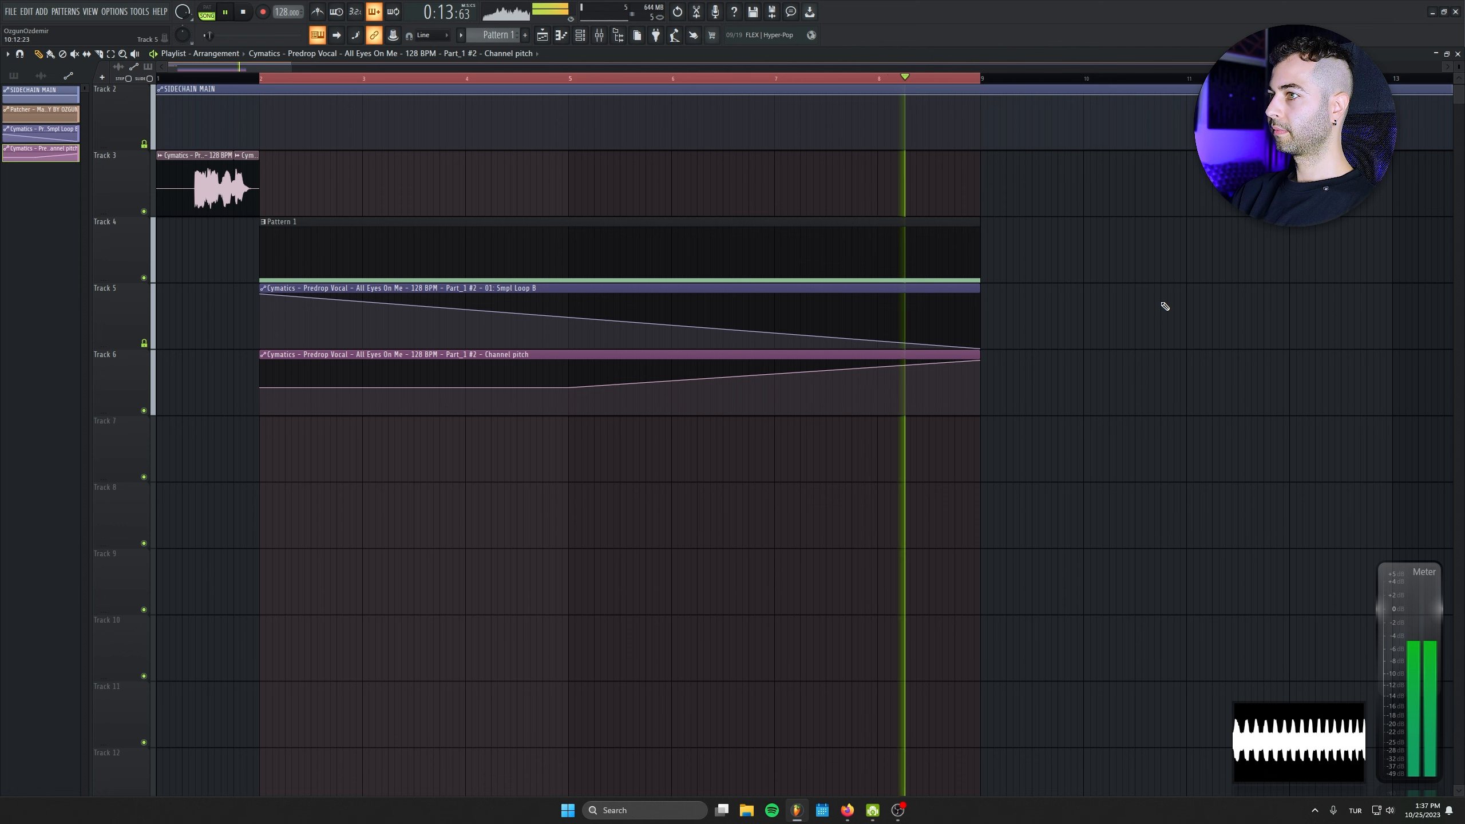
key(space)
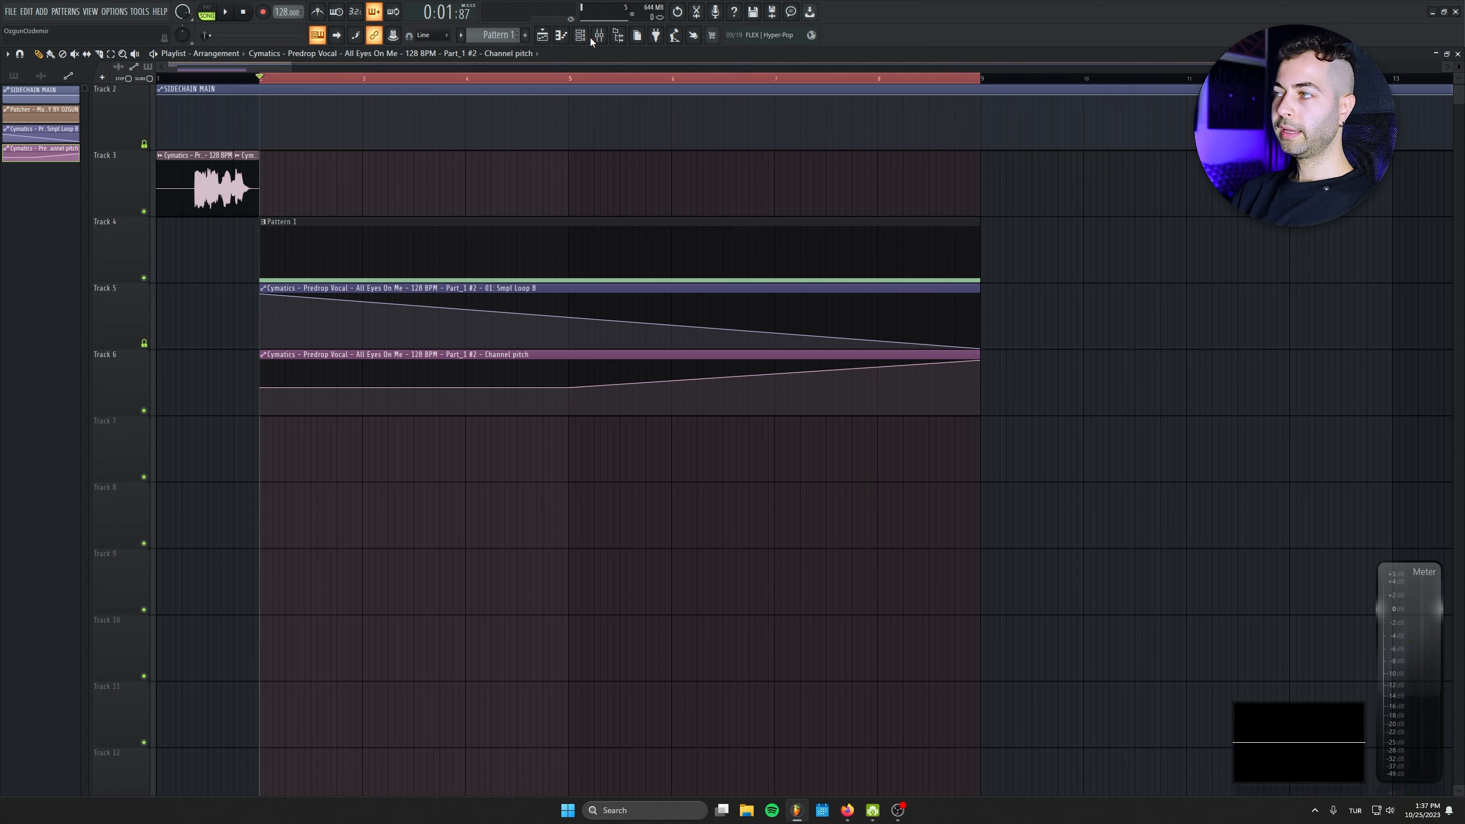
- Show the mixer and all channels in the channel rack, and route the looped vocal channel to mixer insert 75
click(597, 36)
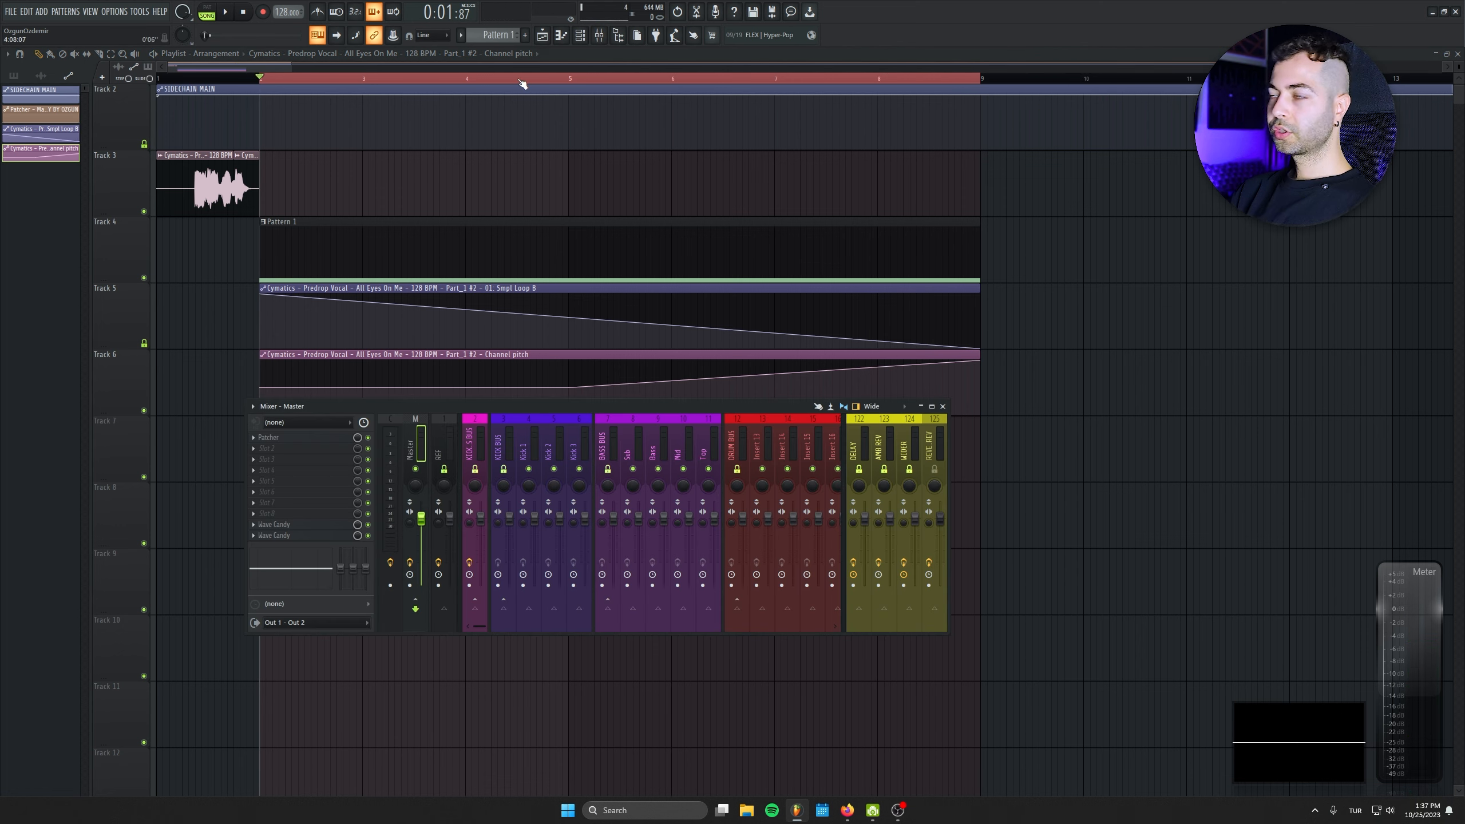
click(564, 36)
click(566, 38)
click(581, 37)
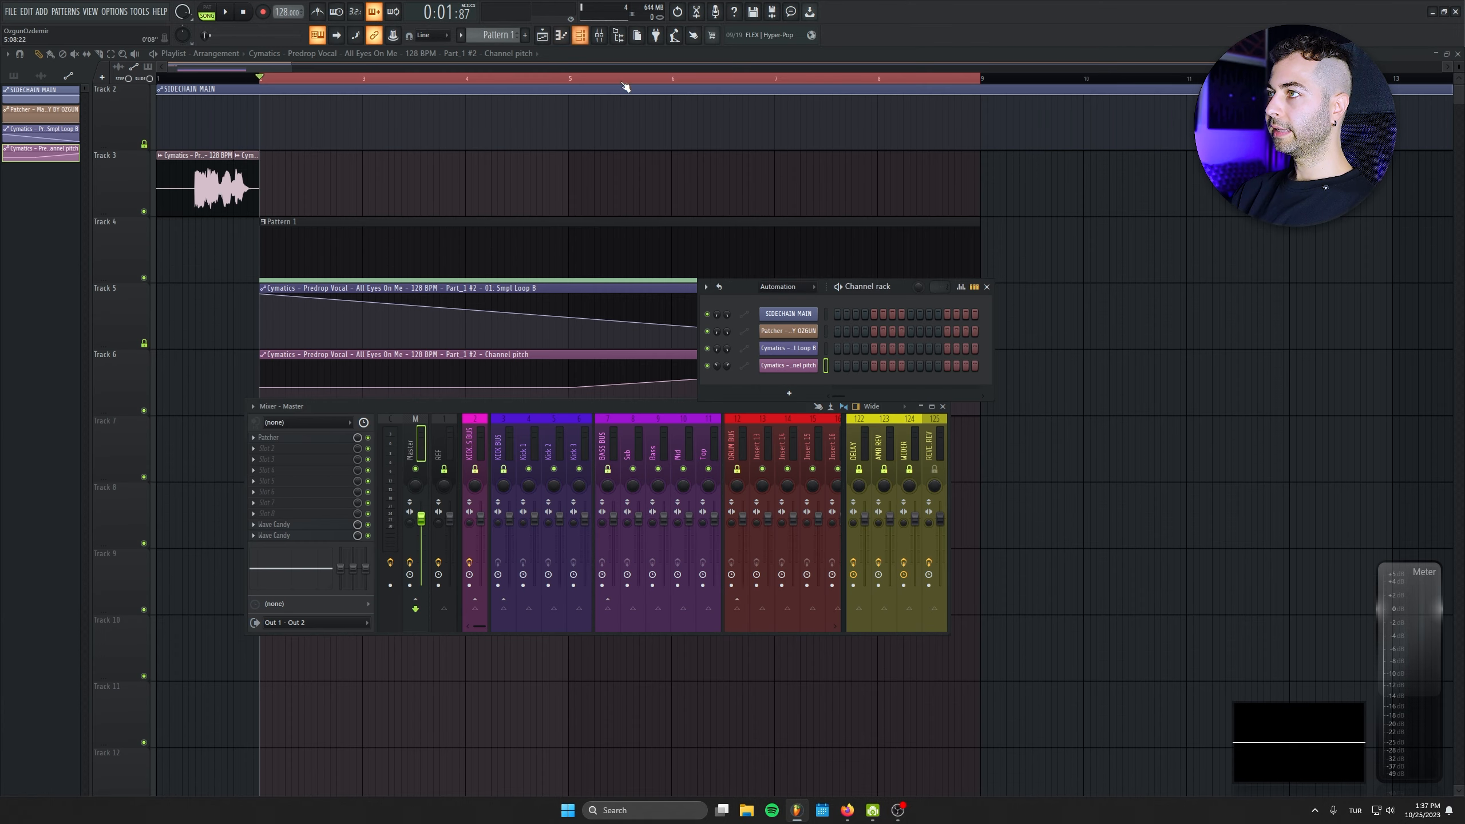
click(782, 290)
click(779, 300)
drag(748, 317, 748, 263)
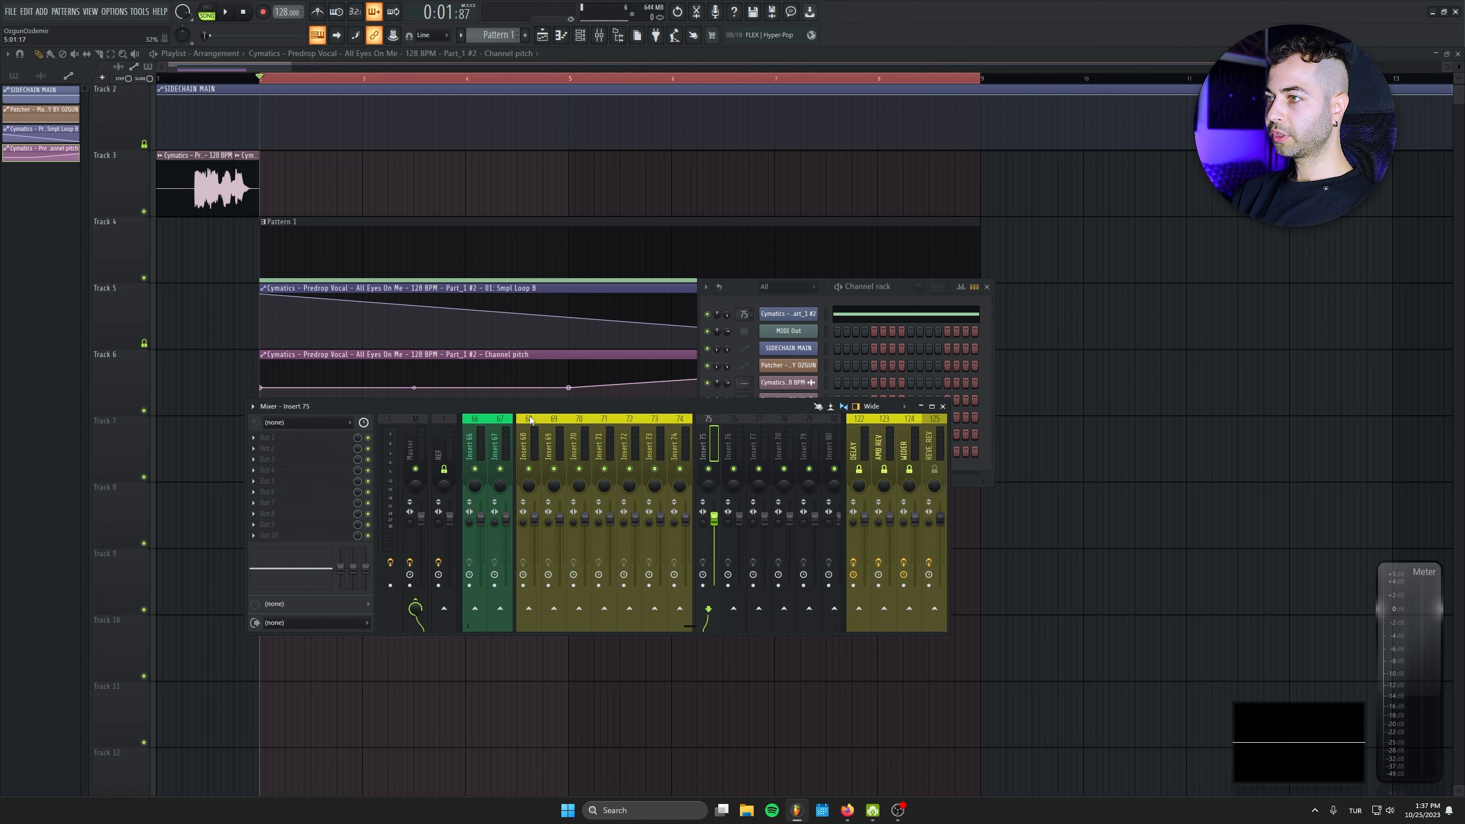
- Add Patcher with the OZGUN ENDLESS CRY preset to insert 75 and create an automation clip for its large surface knob
click(329, 440)
right_click(168, 225)
click(206, 248)
right_click(156, 256)
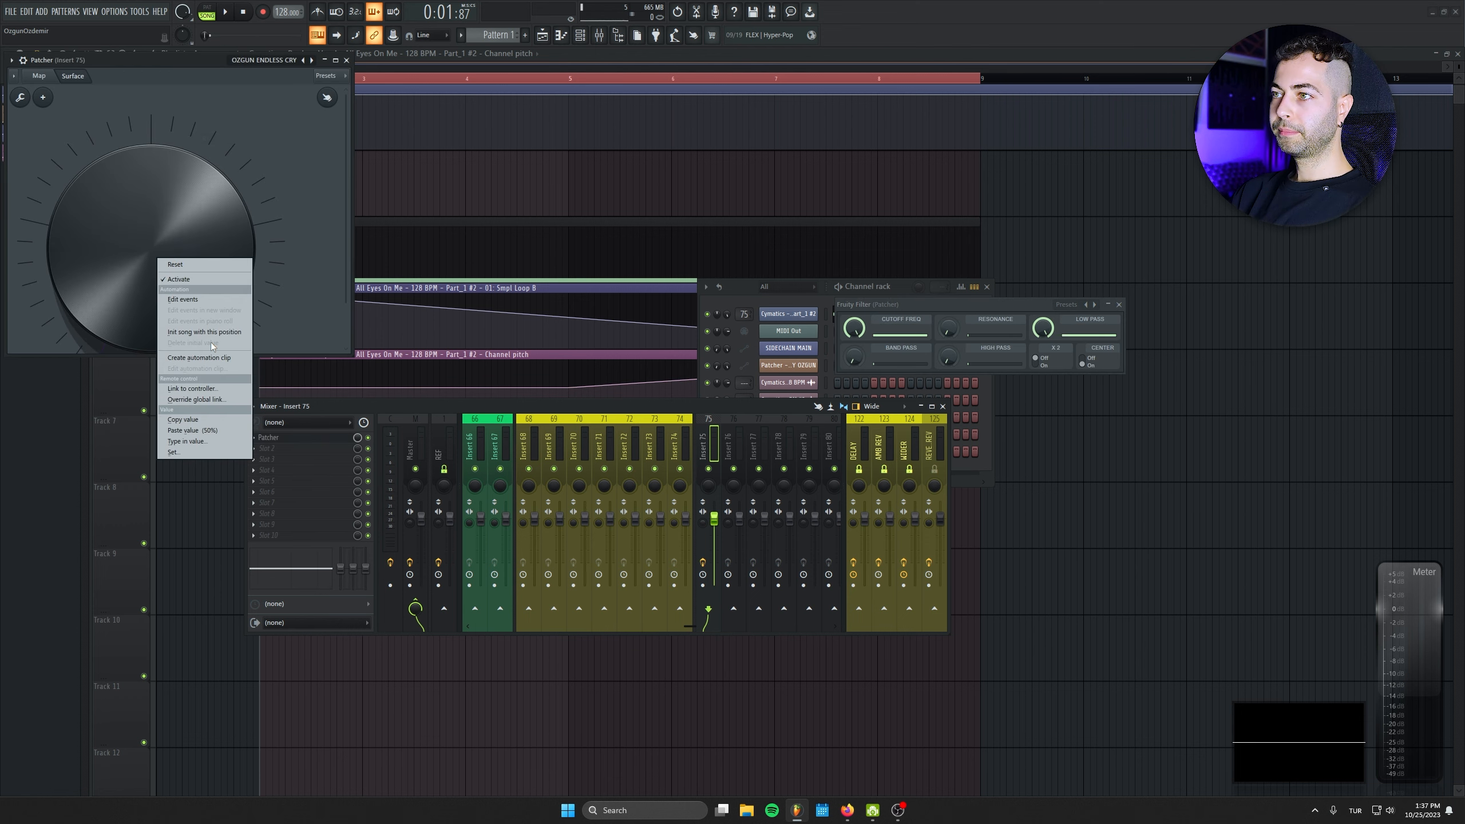
click(211, 354)
click(346, 60)
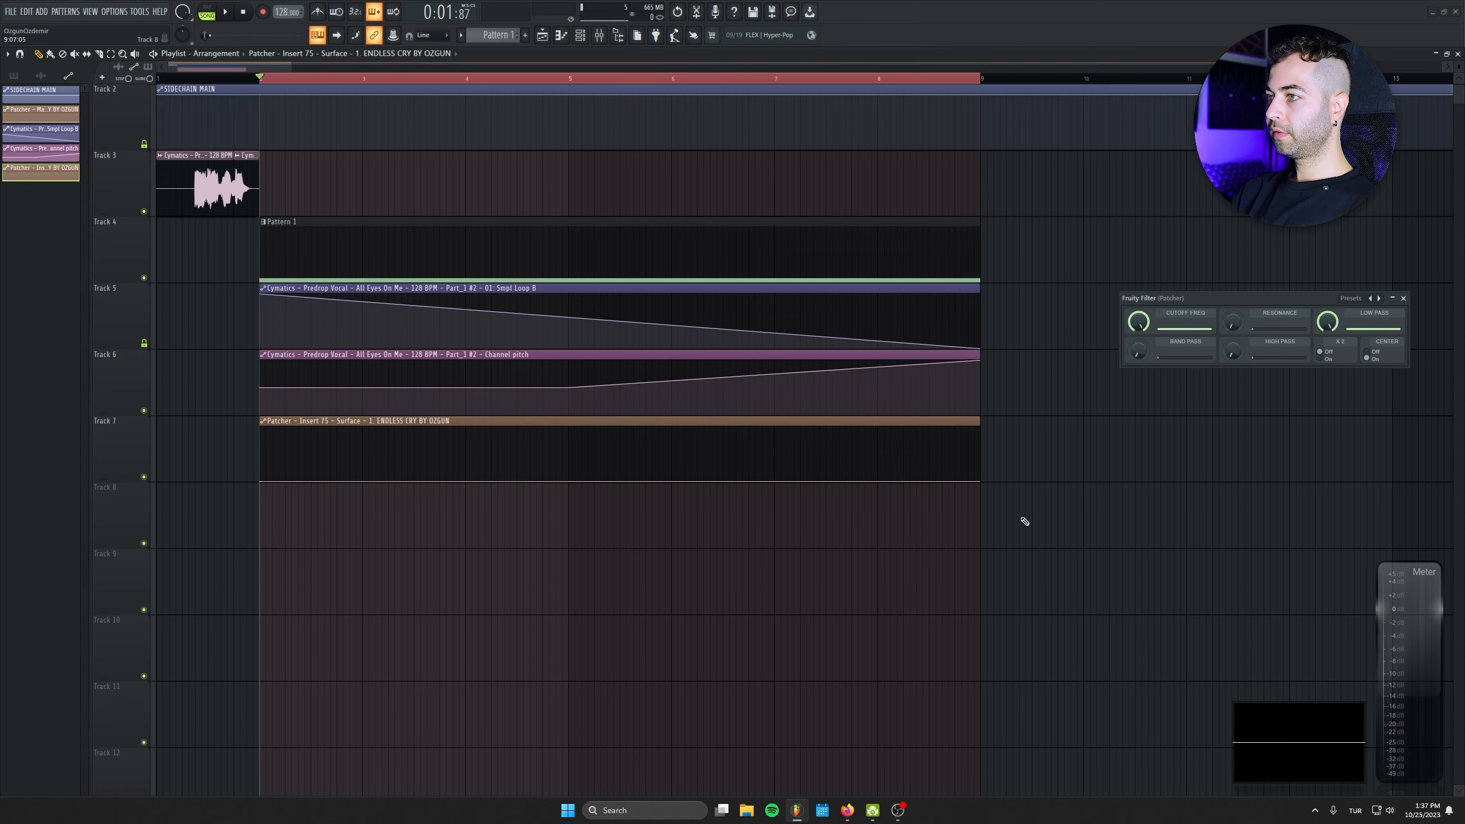
- Shape the Patcher automation on Track 7 as a curve rising gradually to bar 9, and audition the arrangement
drag(982, 482, 981, 447)
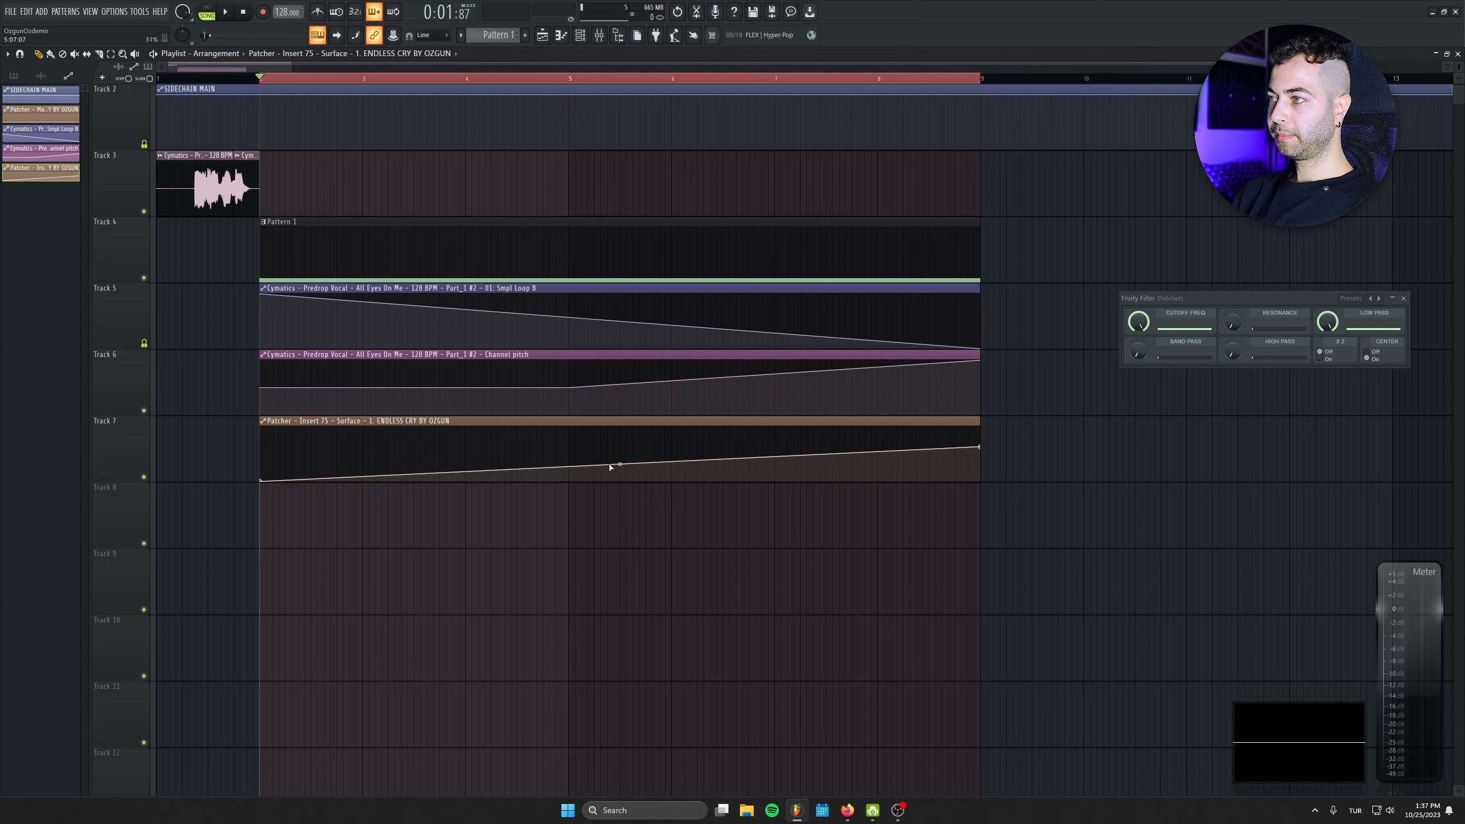
drag(610, 467, 483, 482)
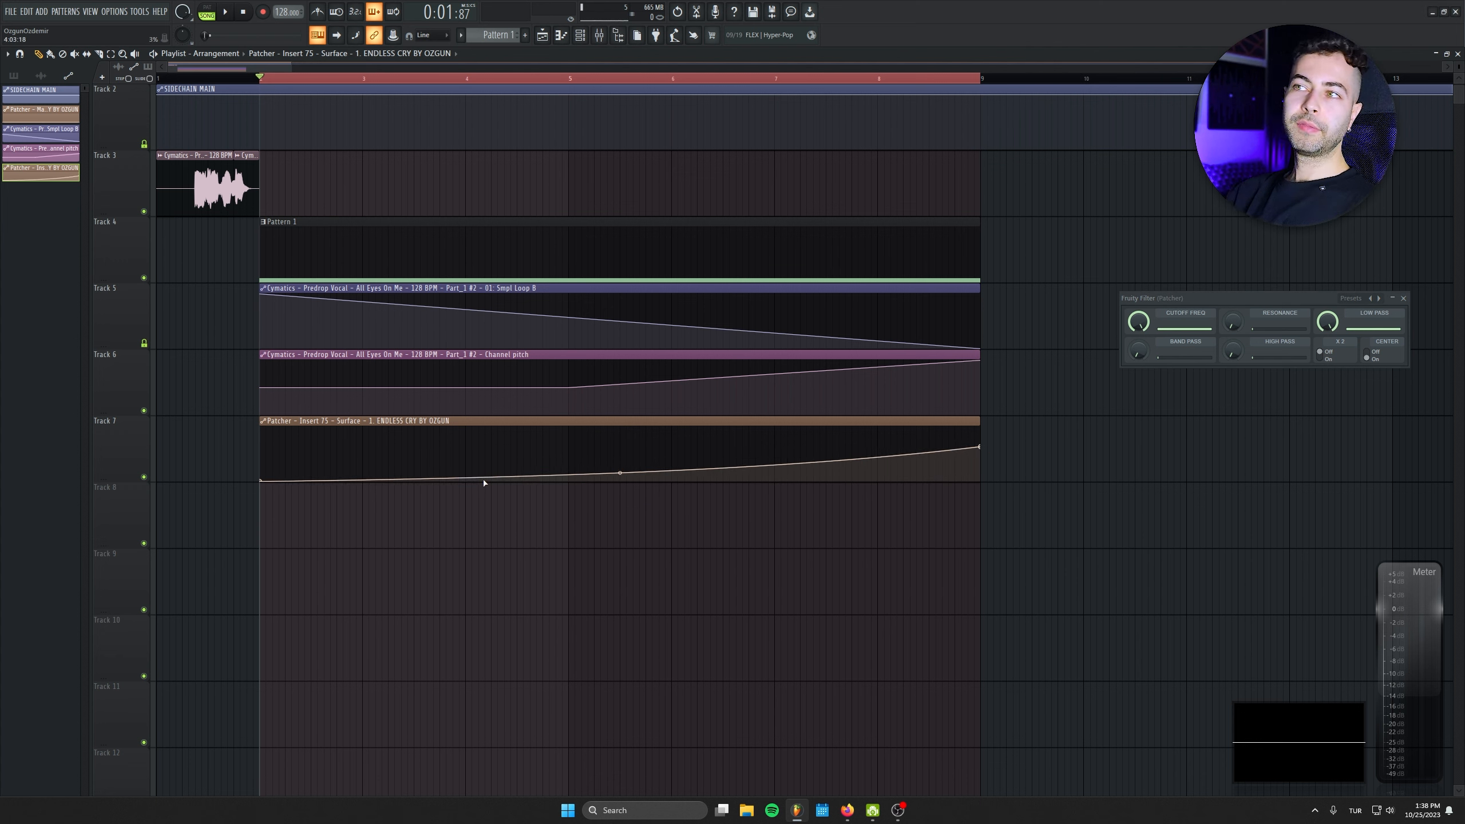
key(space)
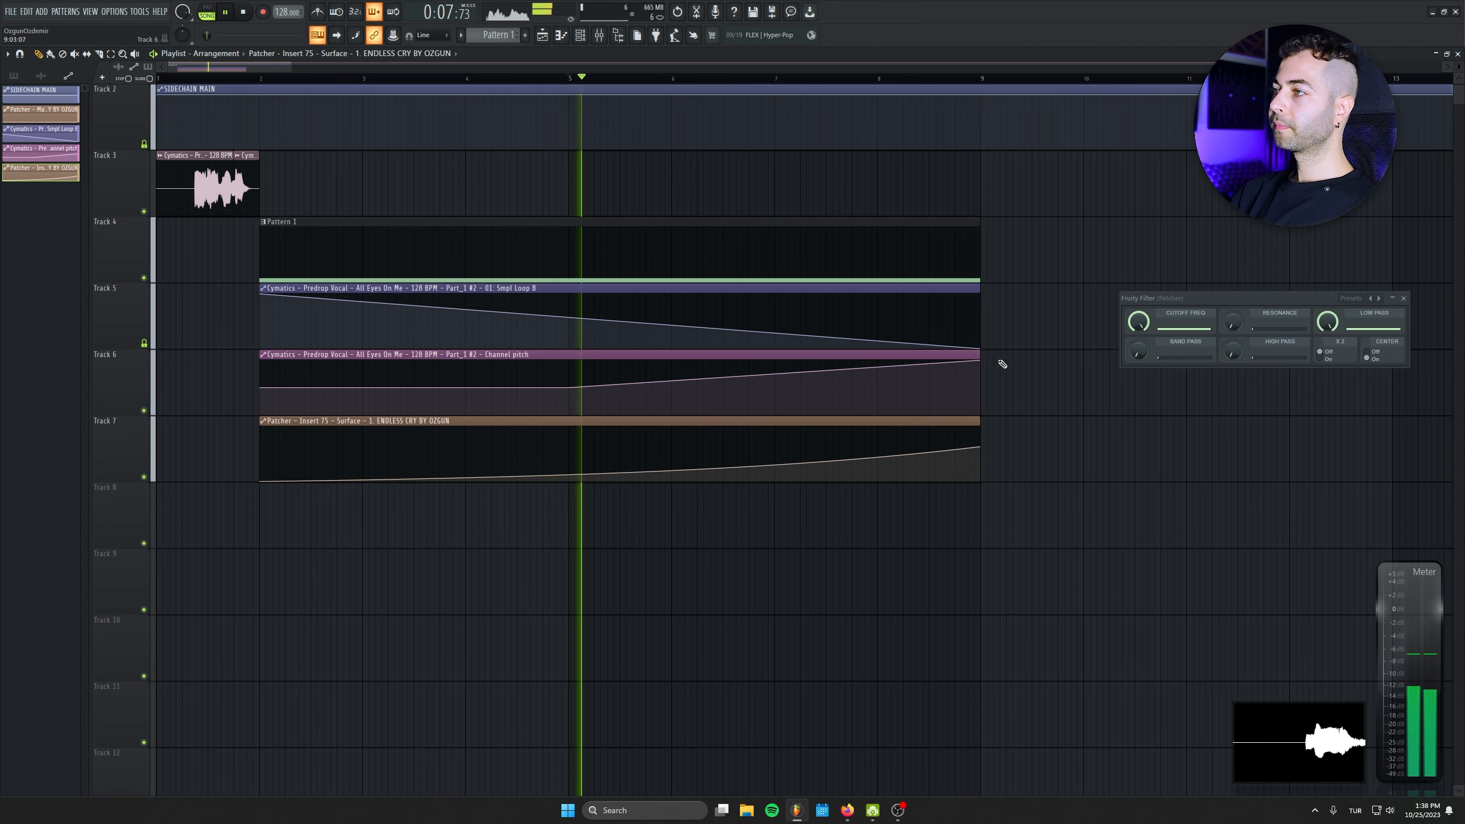
click(983, 451)
right_click(1029, 435)
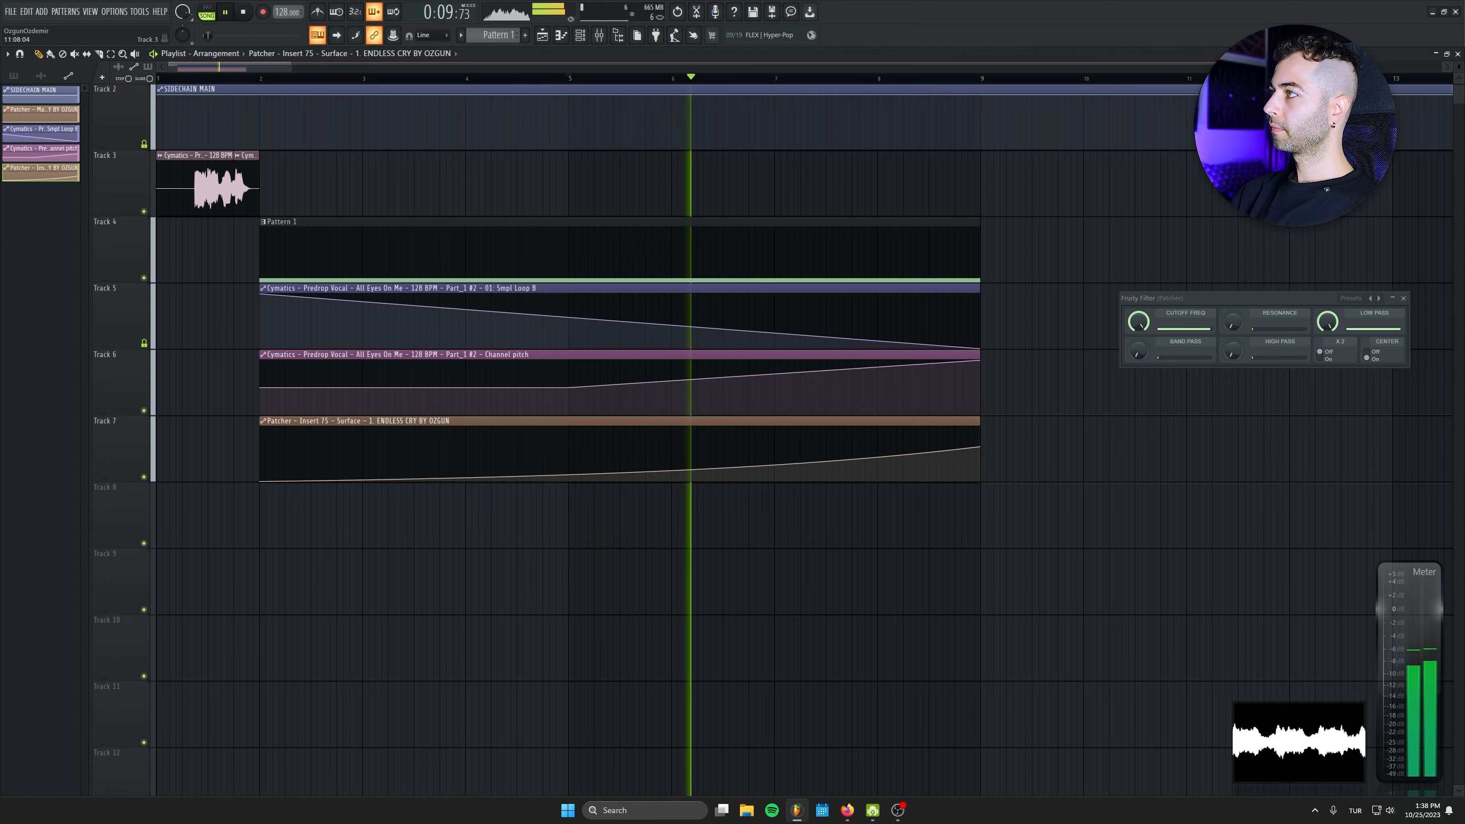
click(1407, 299)
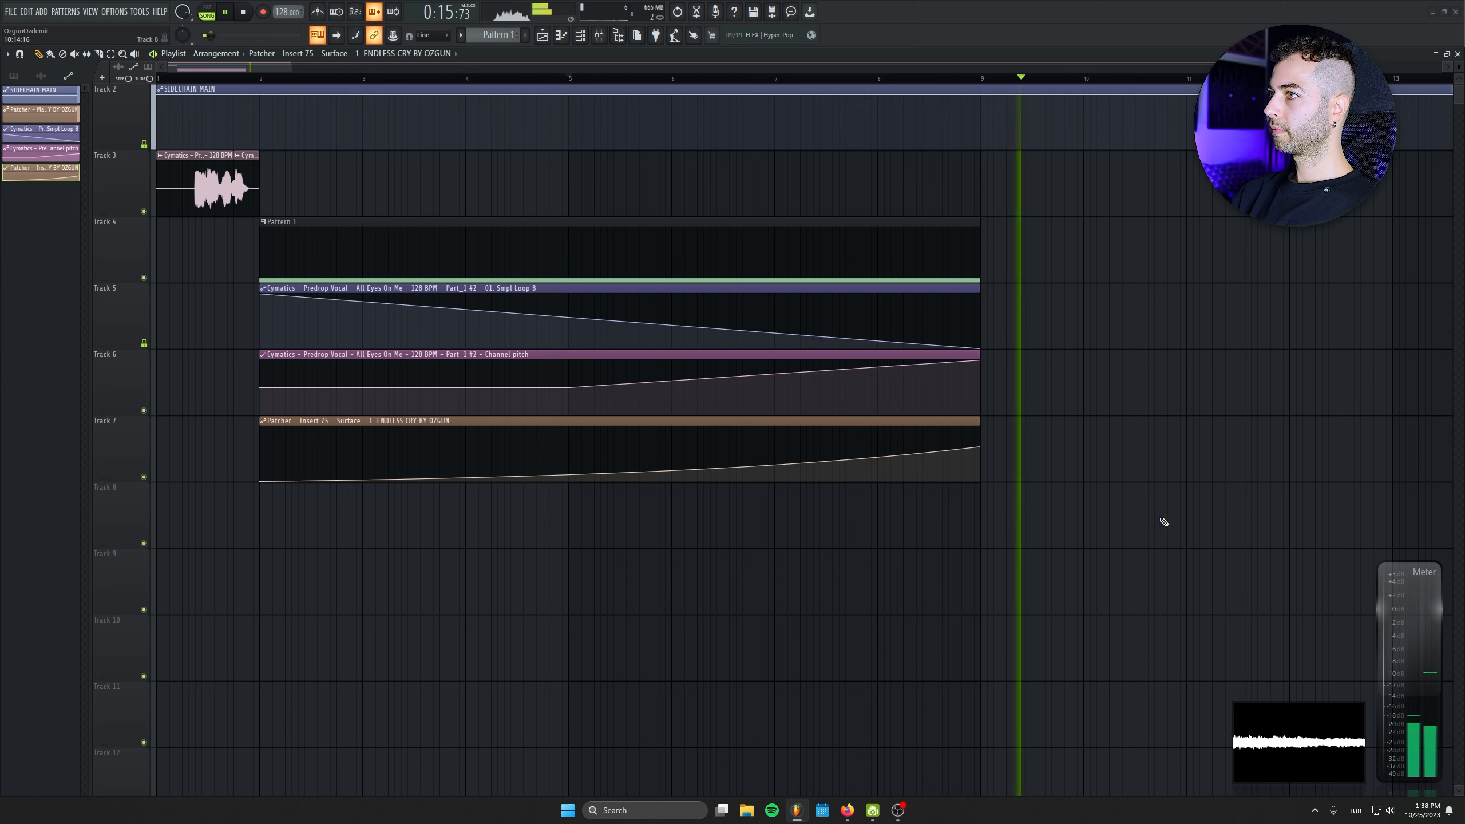
key(space)
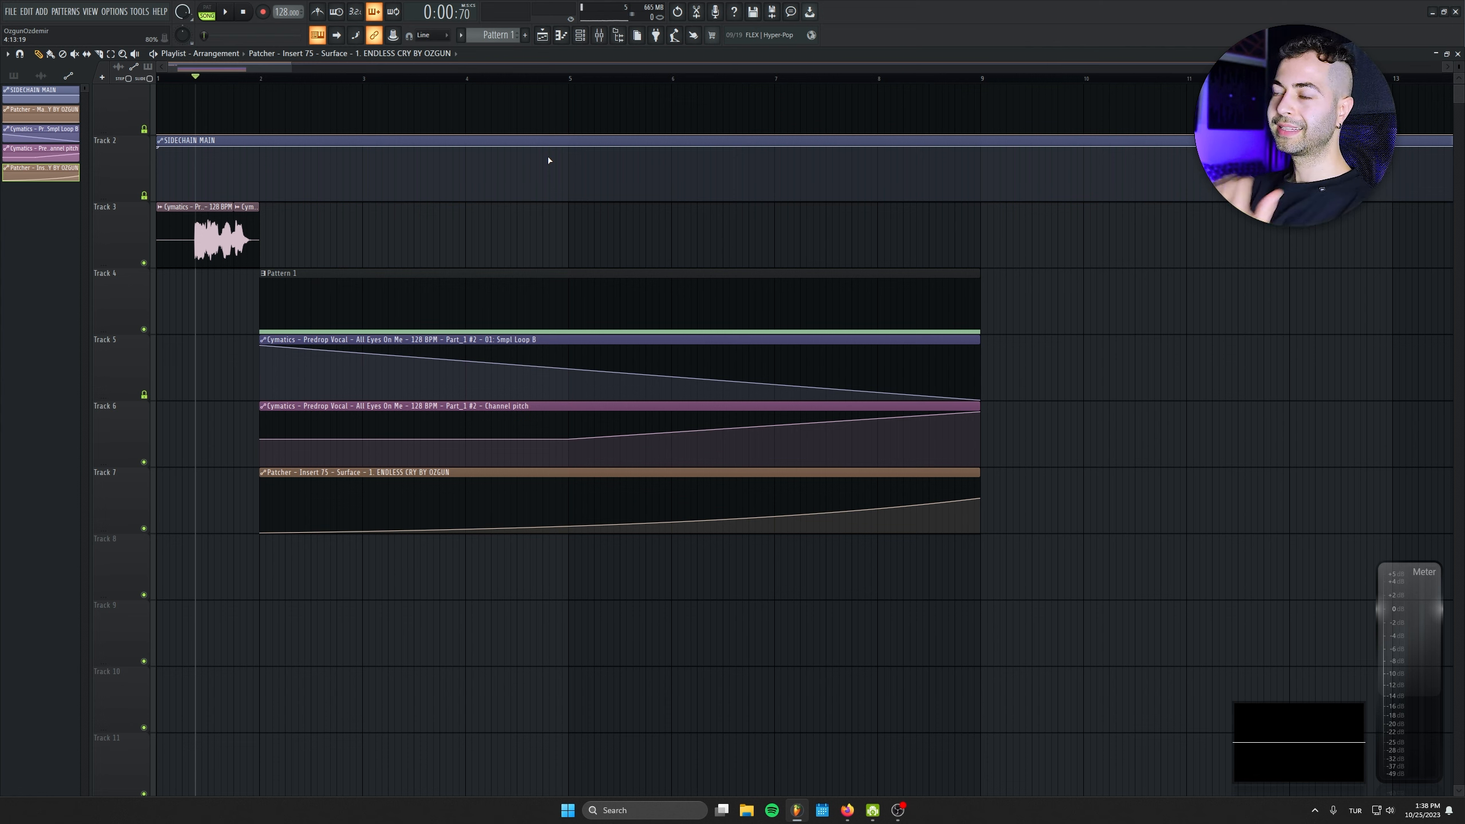
- Consolidate the Pattern 1 track into an audio clip and insert an empty track above it
right_click(131, 286)
click(215, 461)
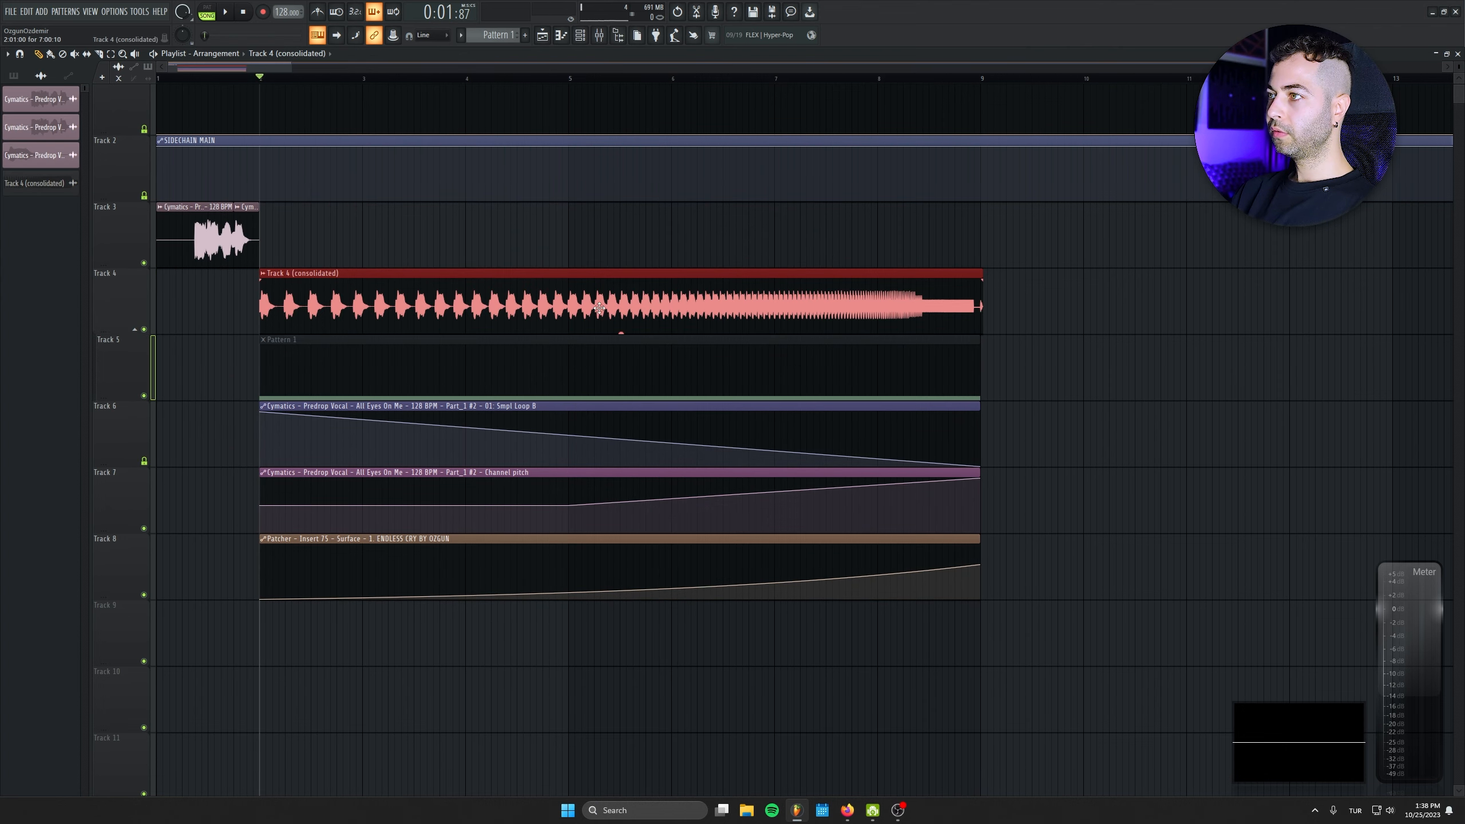
scroll(855, 269, up, 3)
scroll(826, 277, up, 5)
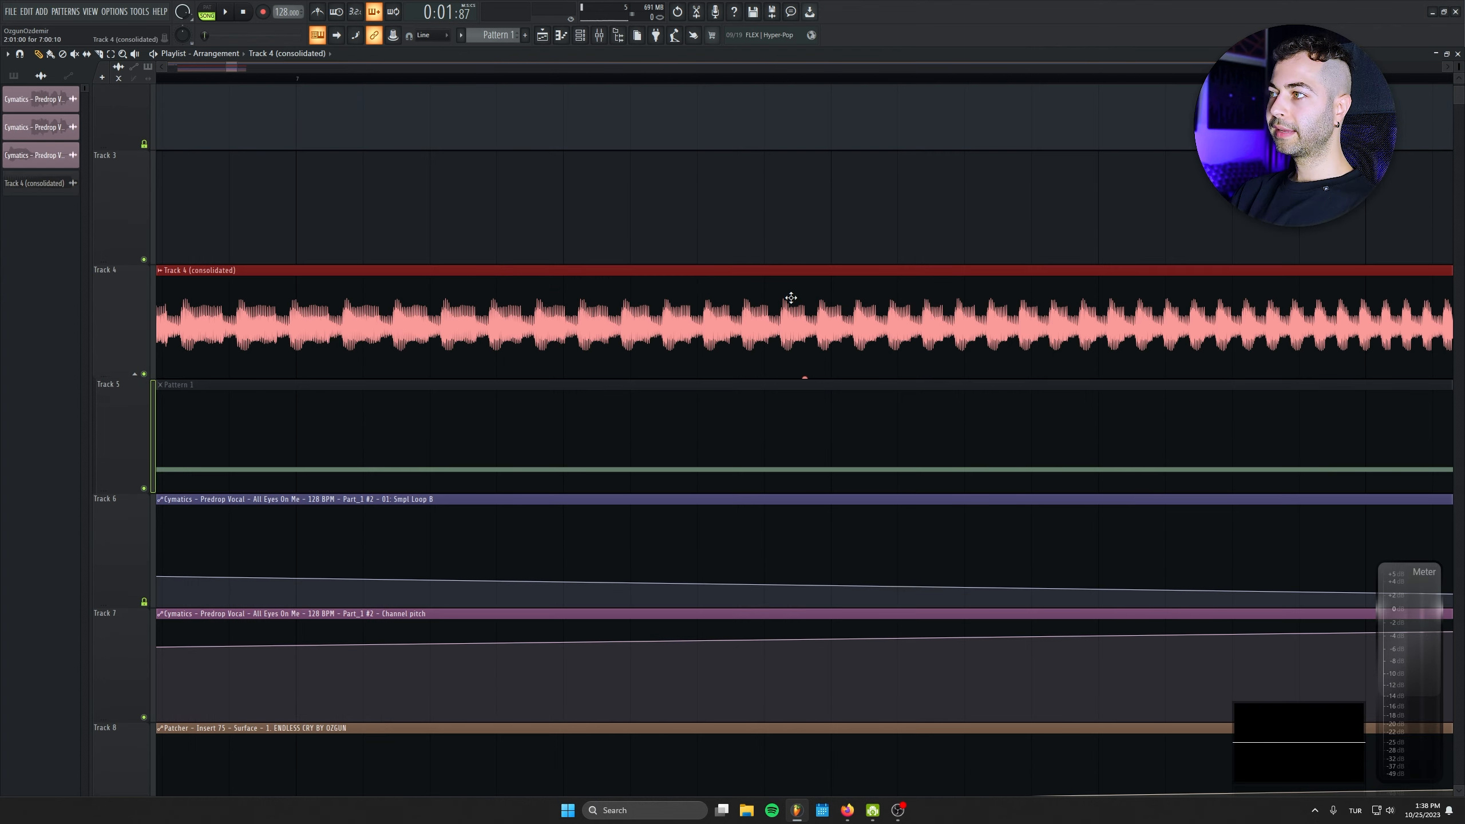
scroll(601, 396, down, 6)
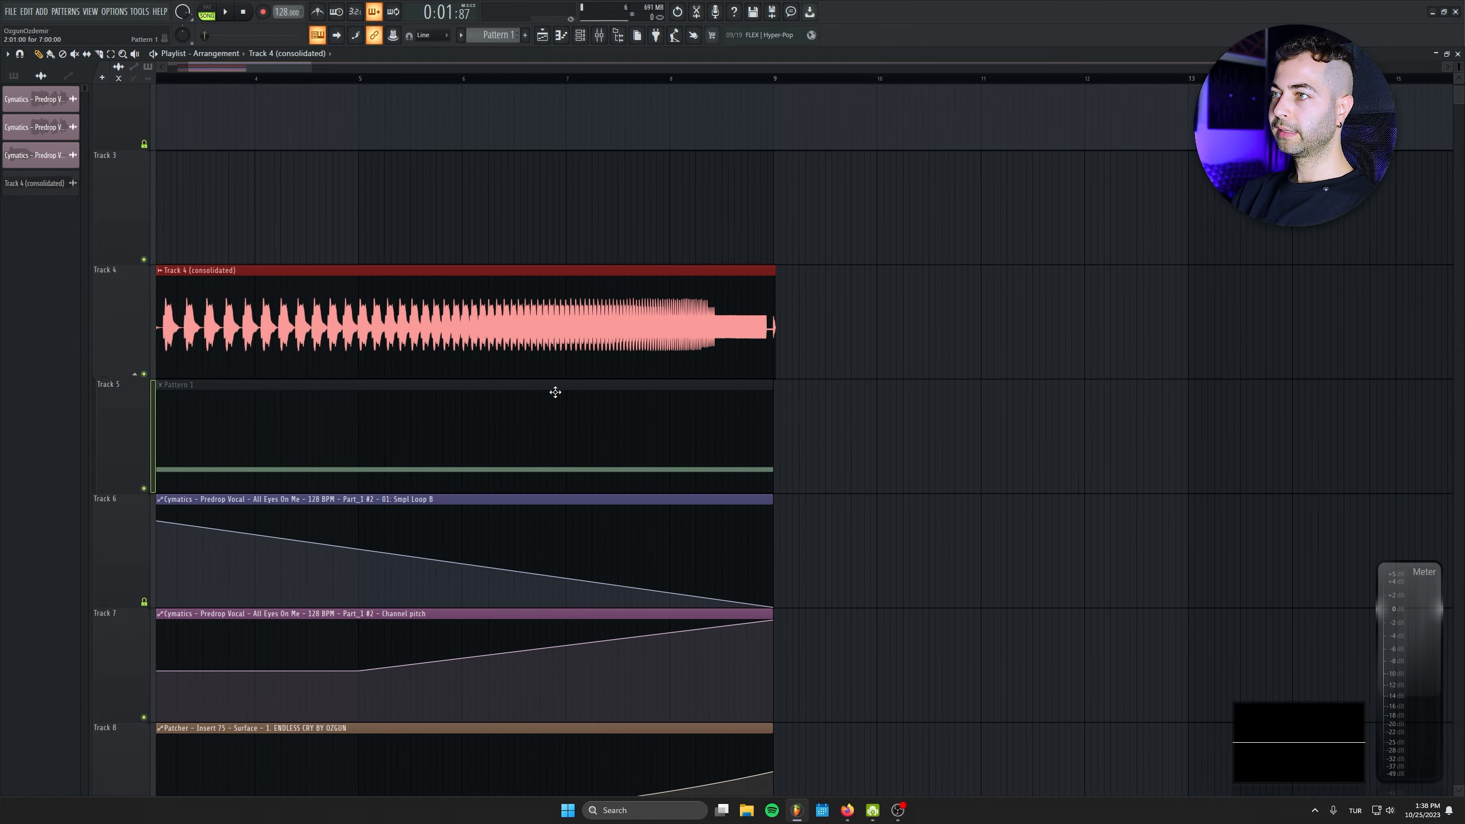
right_click(143, 320)
click(160, 504)
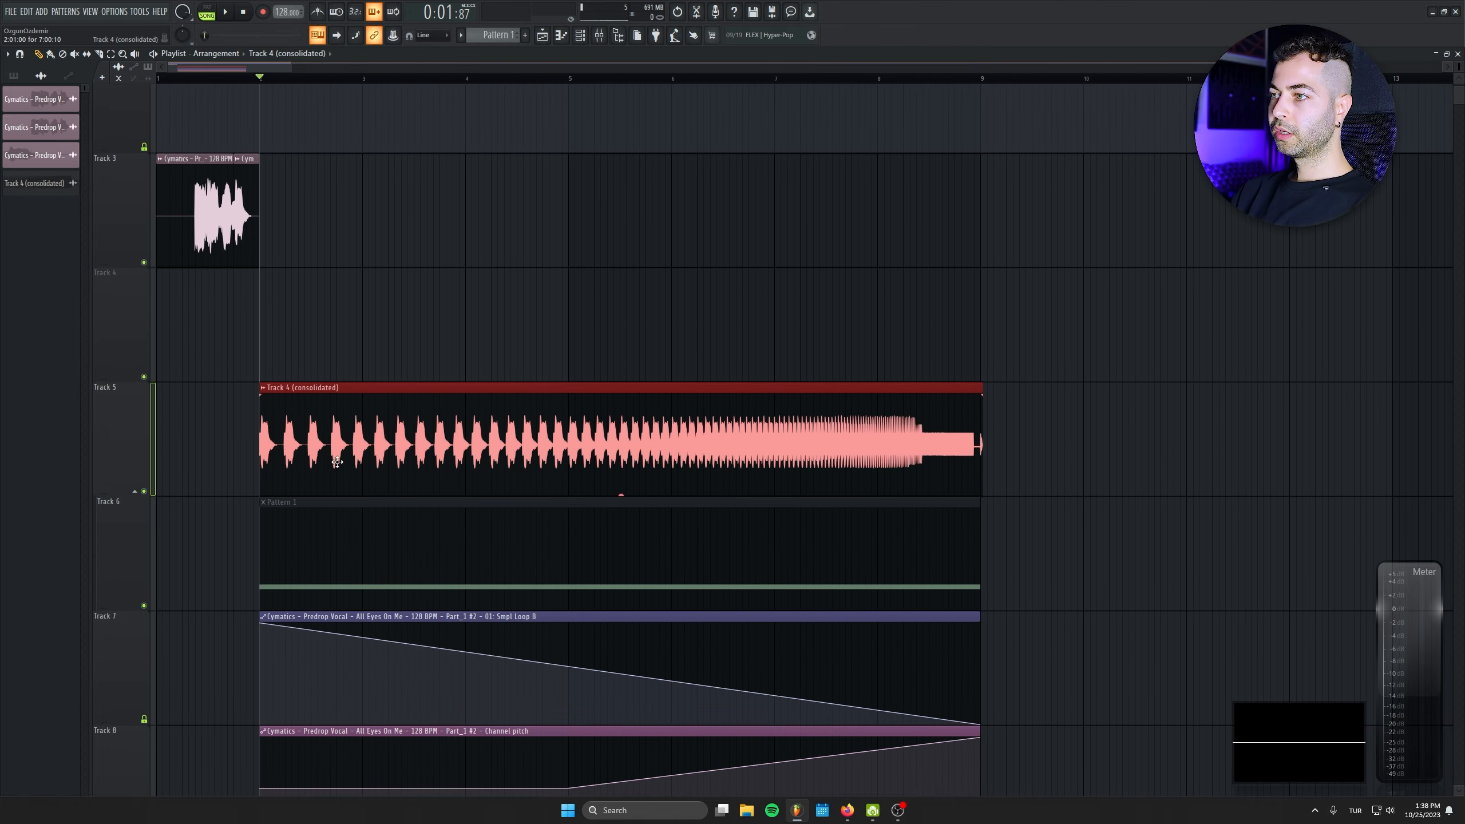
- Find the Snare 3 sample among the snare samples in the browser and place it at bar 2 on Track 4
click(618, 36)
click(64, 455)
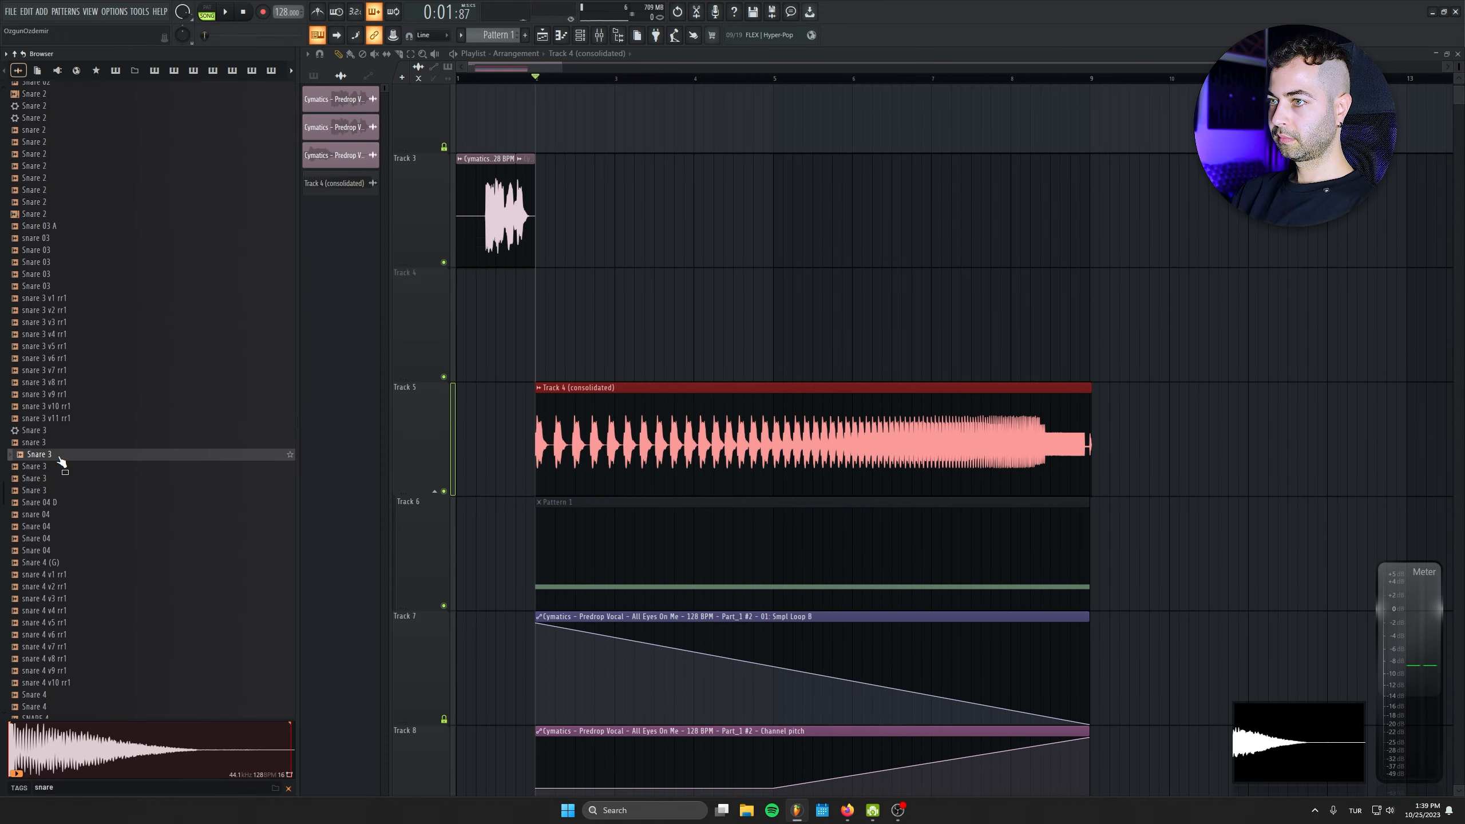
drag(62, 461, 547, 312)
scroll(506, 316, up, 3)
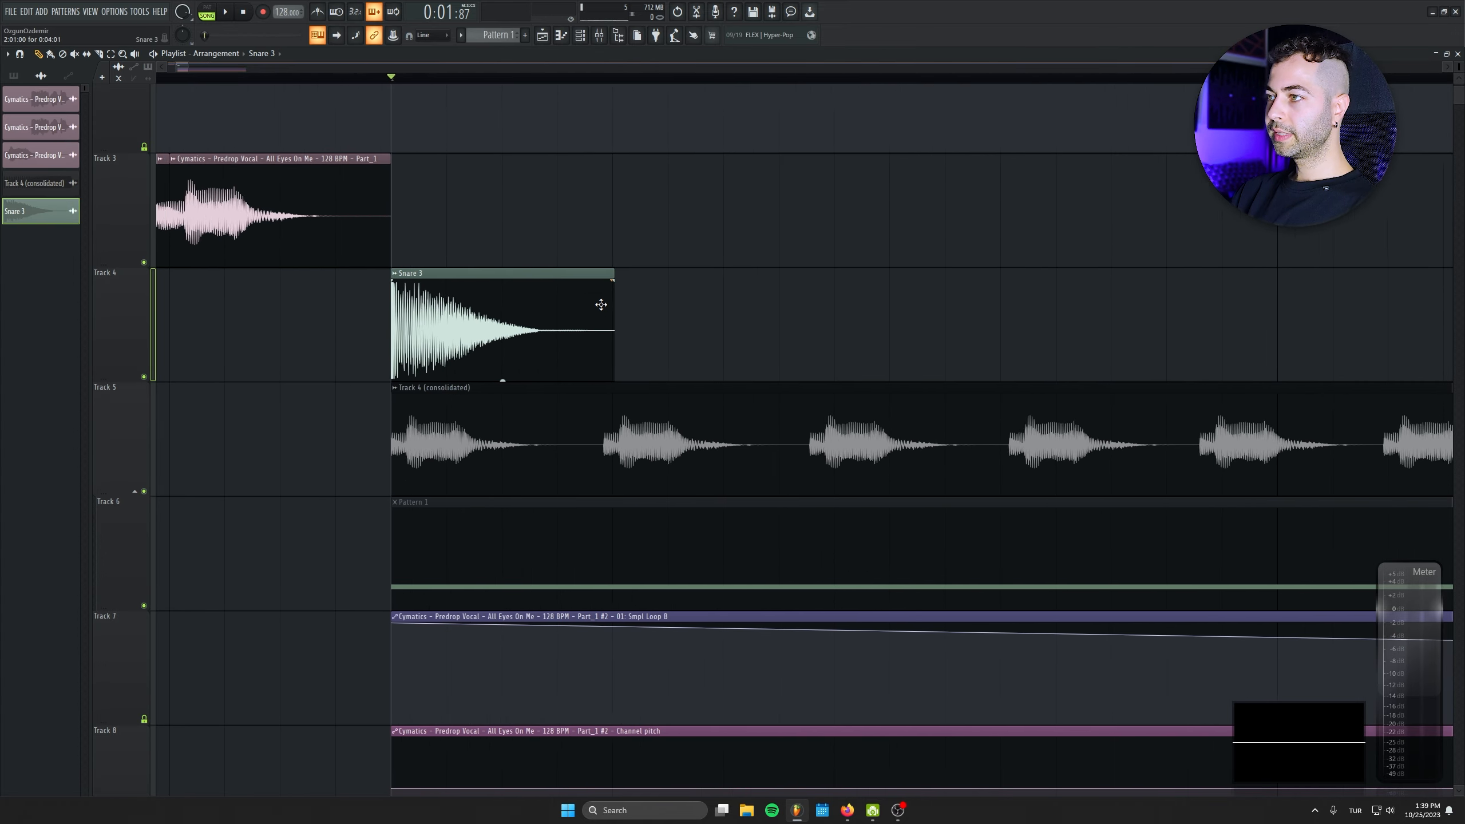
- Add two more Snare 3 clips on Track 4, aligned with the second and third vocal hits, and trim the overlong clips
click(643, 323)
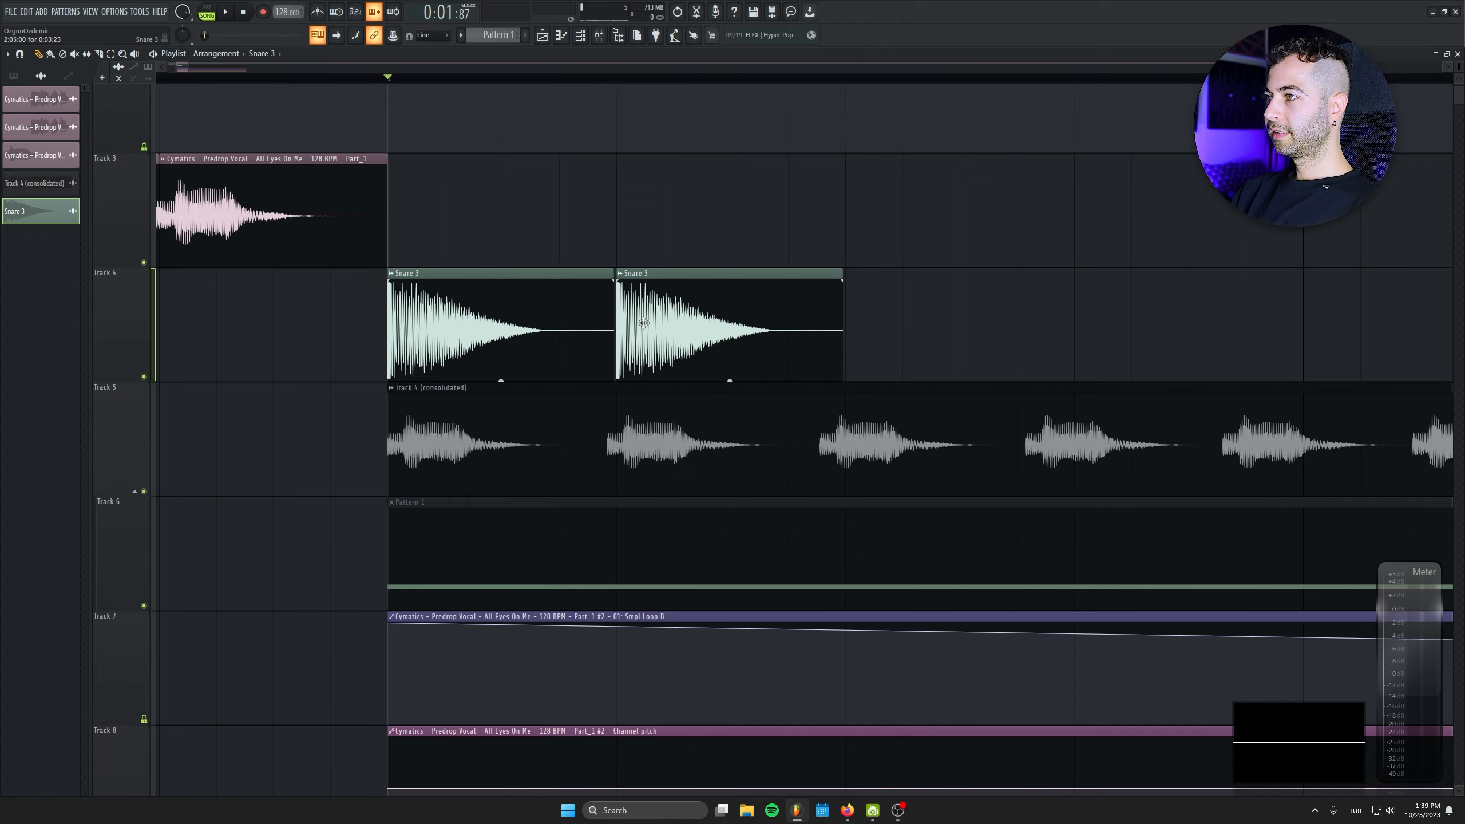
drag(878, 326, 851, 321)
drag(1187, 332, 830, 373)
scroll(788, 381, up, 2)
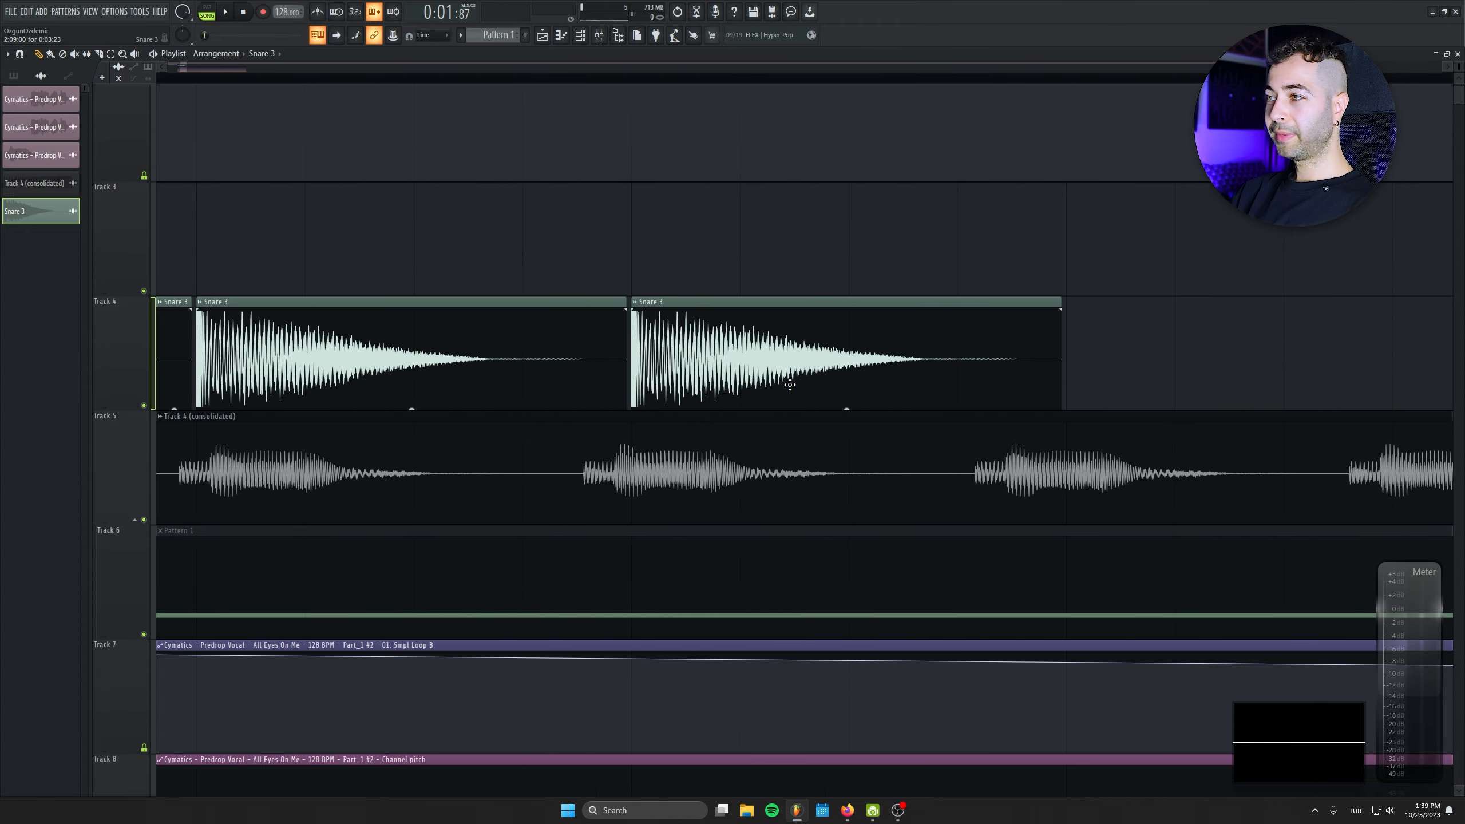
drag(425, 357, 843, 330)
drag(607, 277, 533, 277)
drag(1038, 277, 983, 276)
drag(1085, 323, 1035, 323)
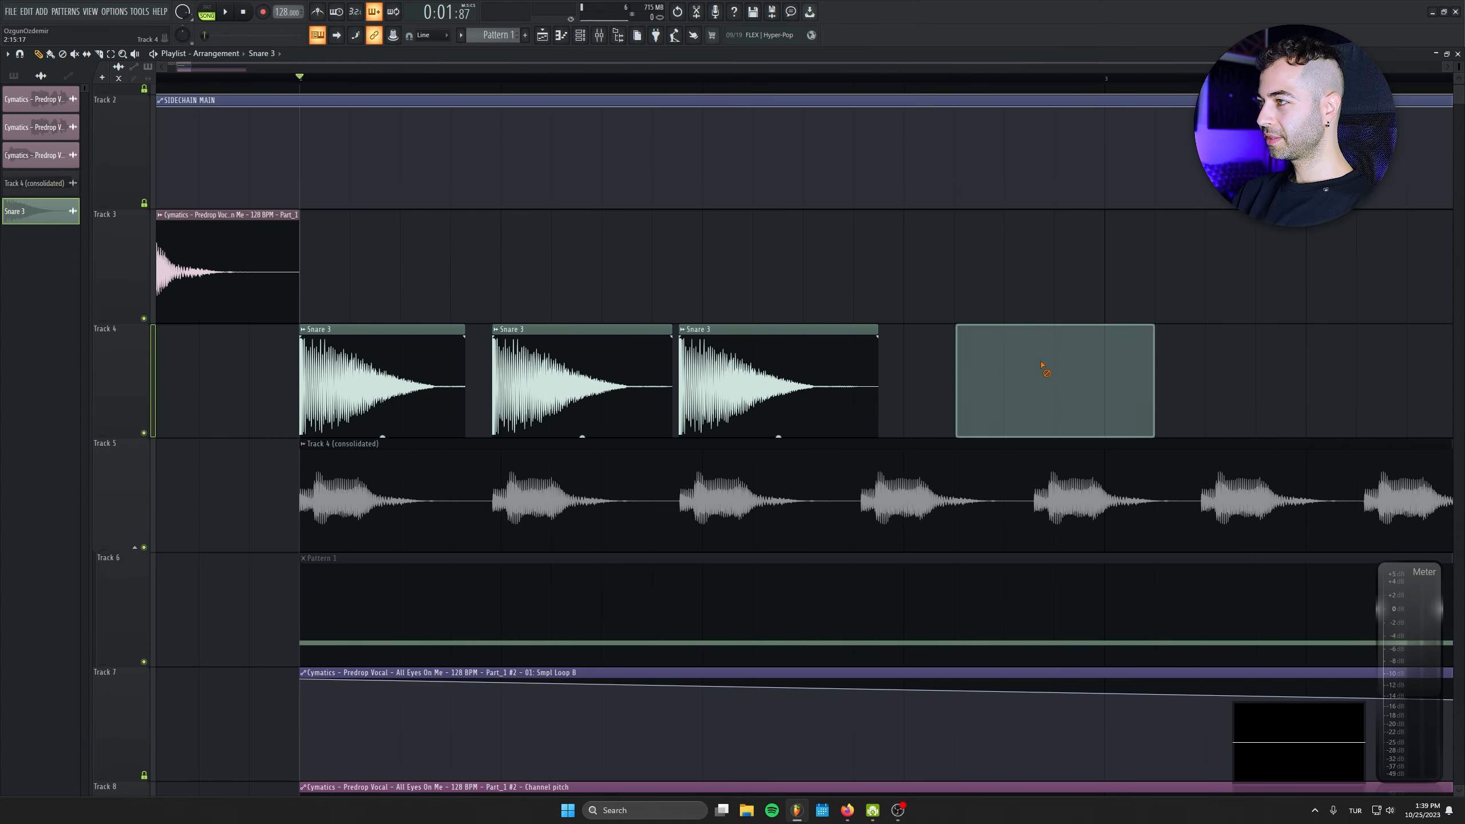
- Shorten the first three snare clips on Track 4, remove the misplaced fourth copy and place a snare on the next vocal hit
drag(1067, 404, 318, 372)
right_click(1007, 339)
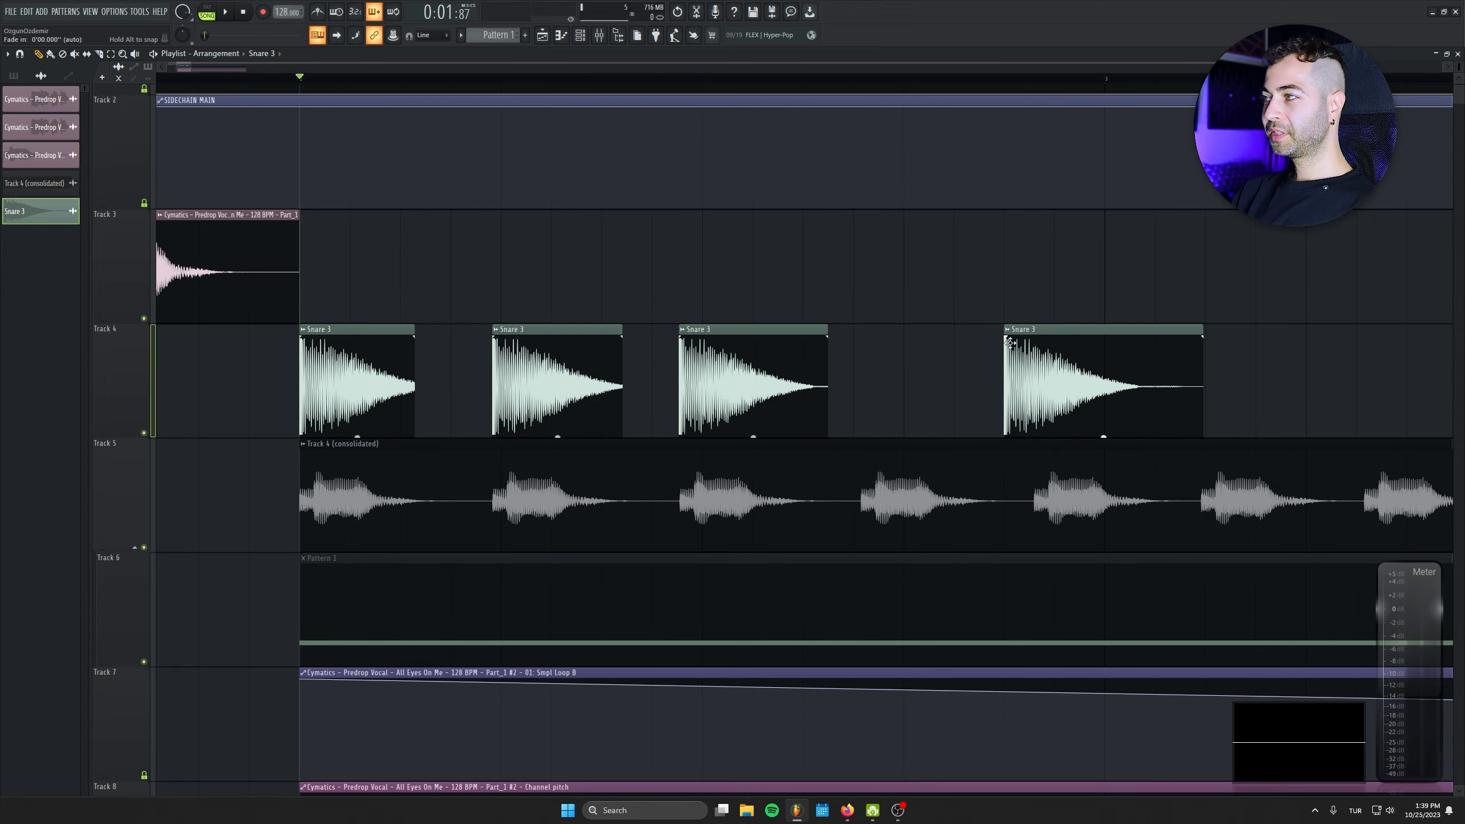
right_click(1020, 364)
mouse_move(753, 395)
mouse_down()
mouse_move(954, 398)
mouse_move(321, 408)
mouse_move(713, 379)
mouse_move(685, 371)
mouse_move(1122, 369)
mouse_move(1001, 361)
mouse_up()
scroll(955, 441, up, 3)
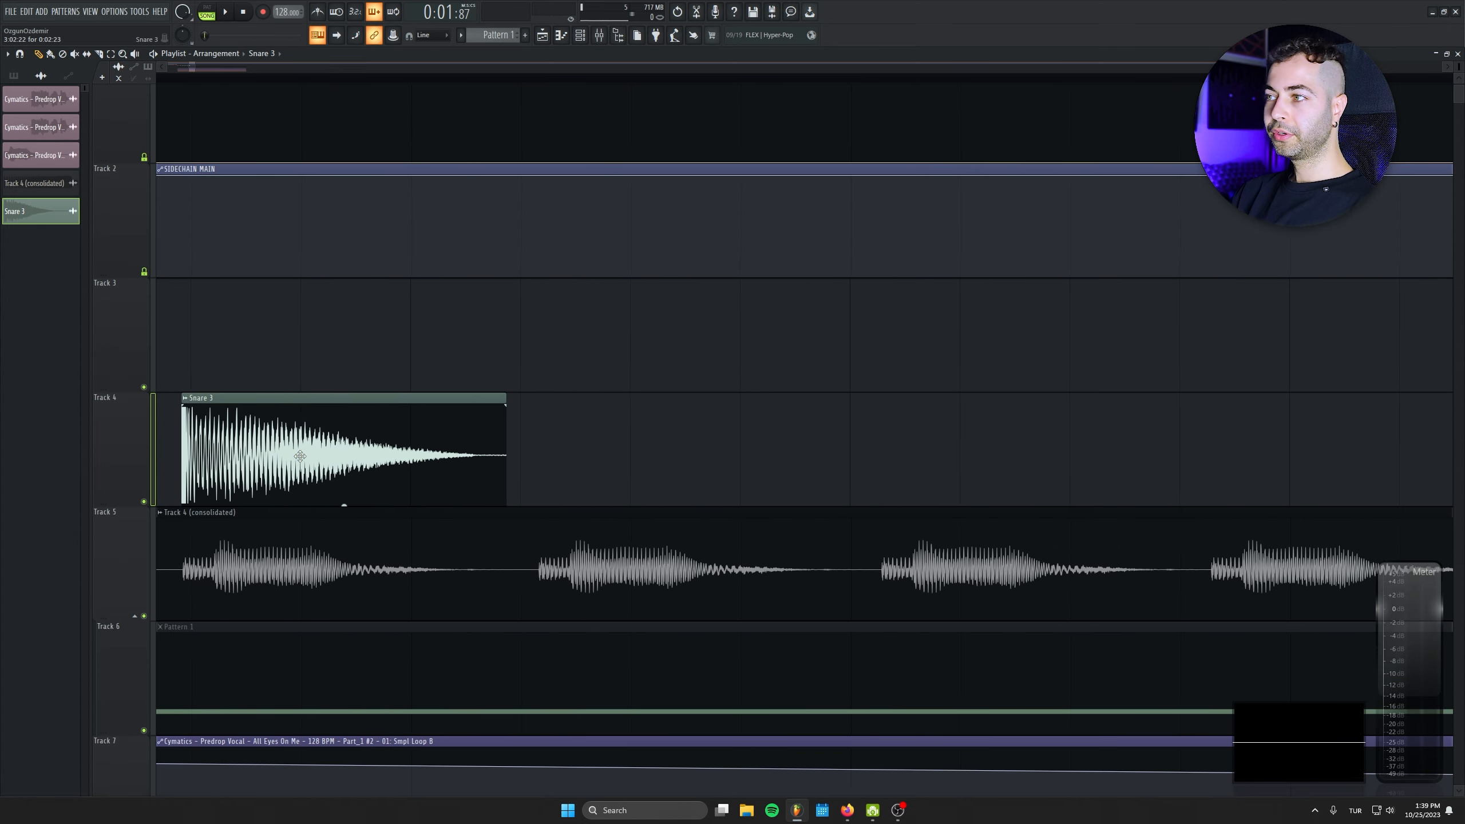
- Continue the Snare 3 clips through bar 3 into early bar 4, matching each vocal hit and shortening the clips as the gaps narrow
drag(288, 438, 539, 438)
drag(634, 439, 955, 440)
drag(1290, 402, 1243, 404)
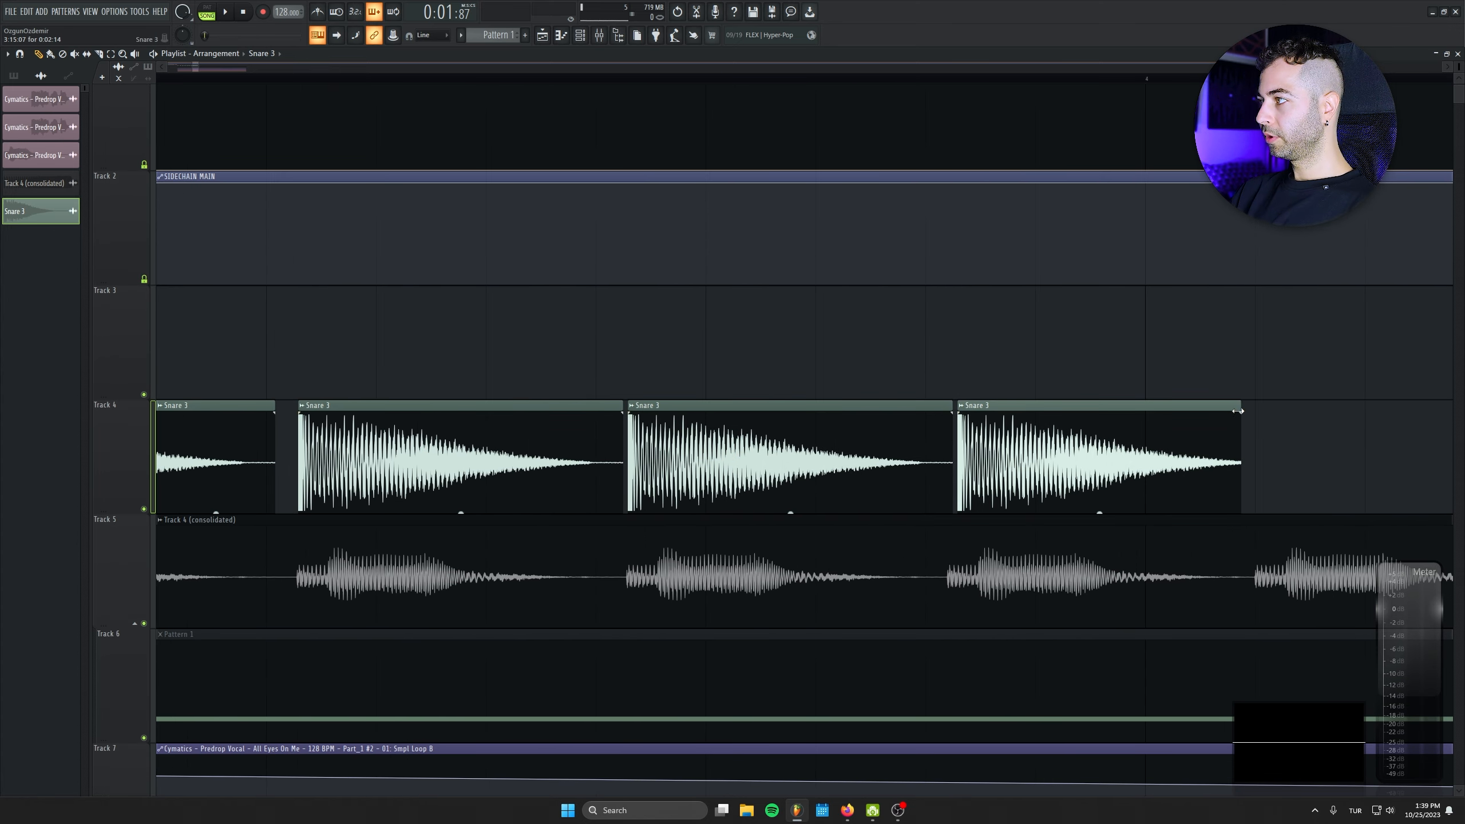
mouse_move(969, 438)
mouse_down()
mouse_move(934, 425)
mouse_move(954, 425)
mouse_up()
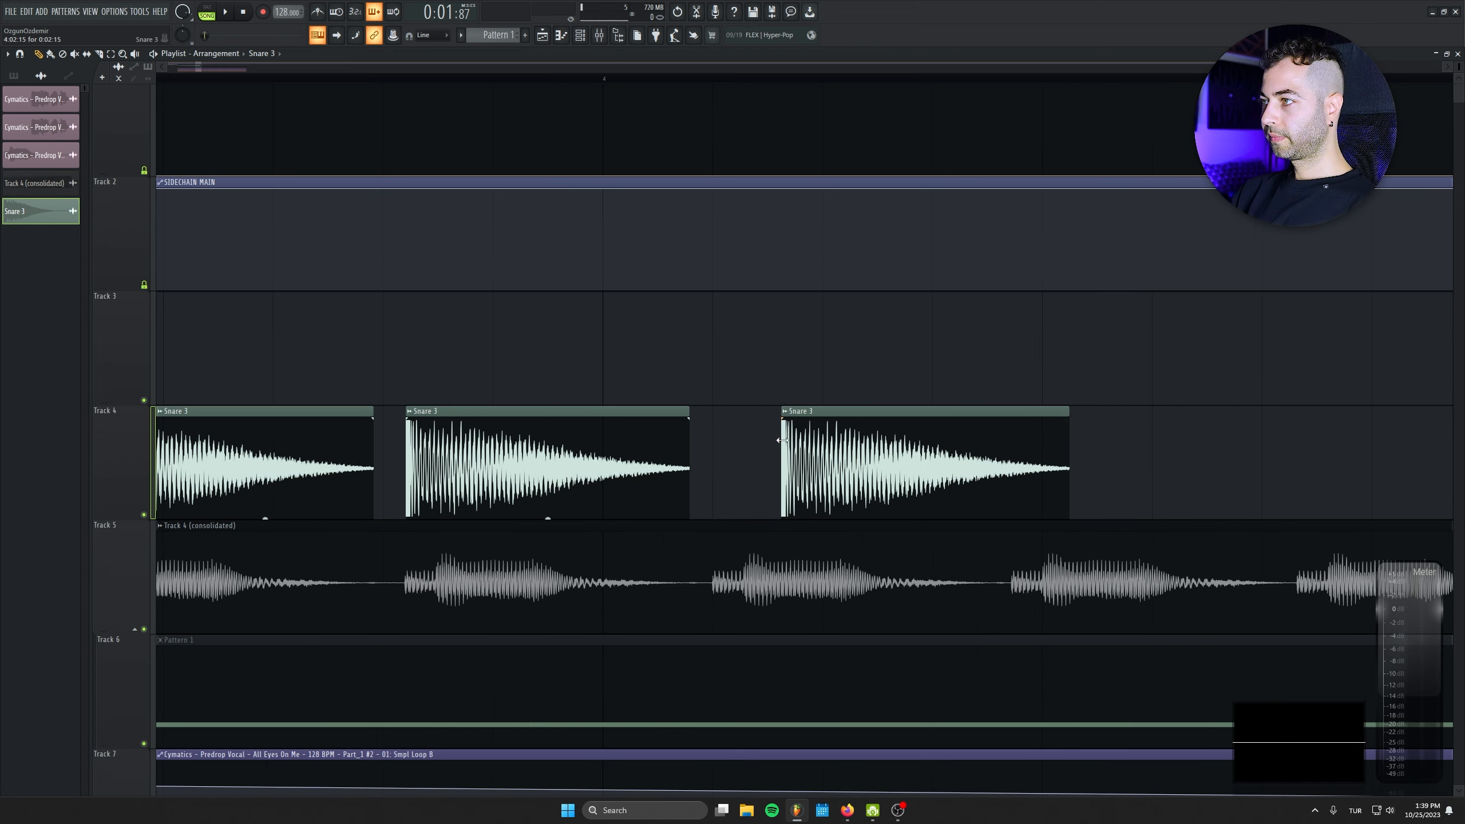
drag(782, 440, 713, 440)
drag(1068, 451, 1009, 449)
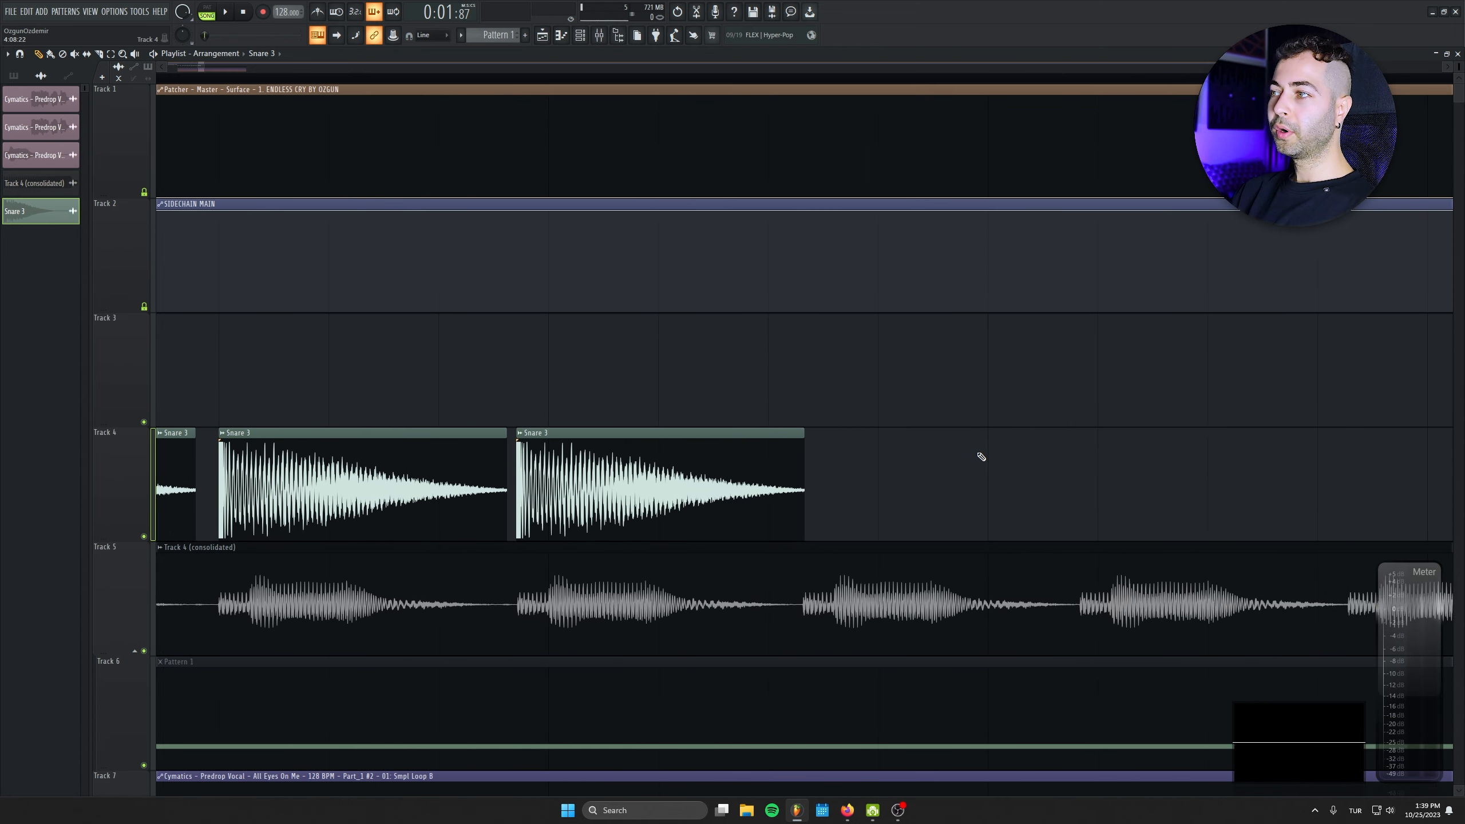
- Place more Snare 3 clips on the vocal hits through bar 4, trimming them to fit the tighter spacing
drag(981, 458, 814, 456)
click(1140, 459)
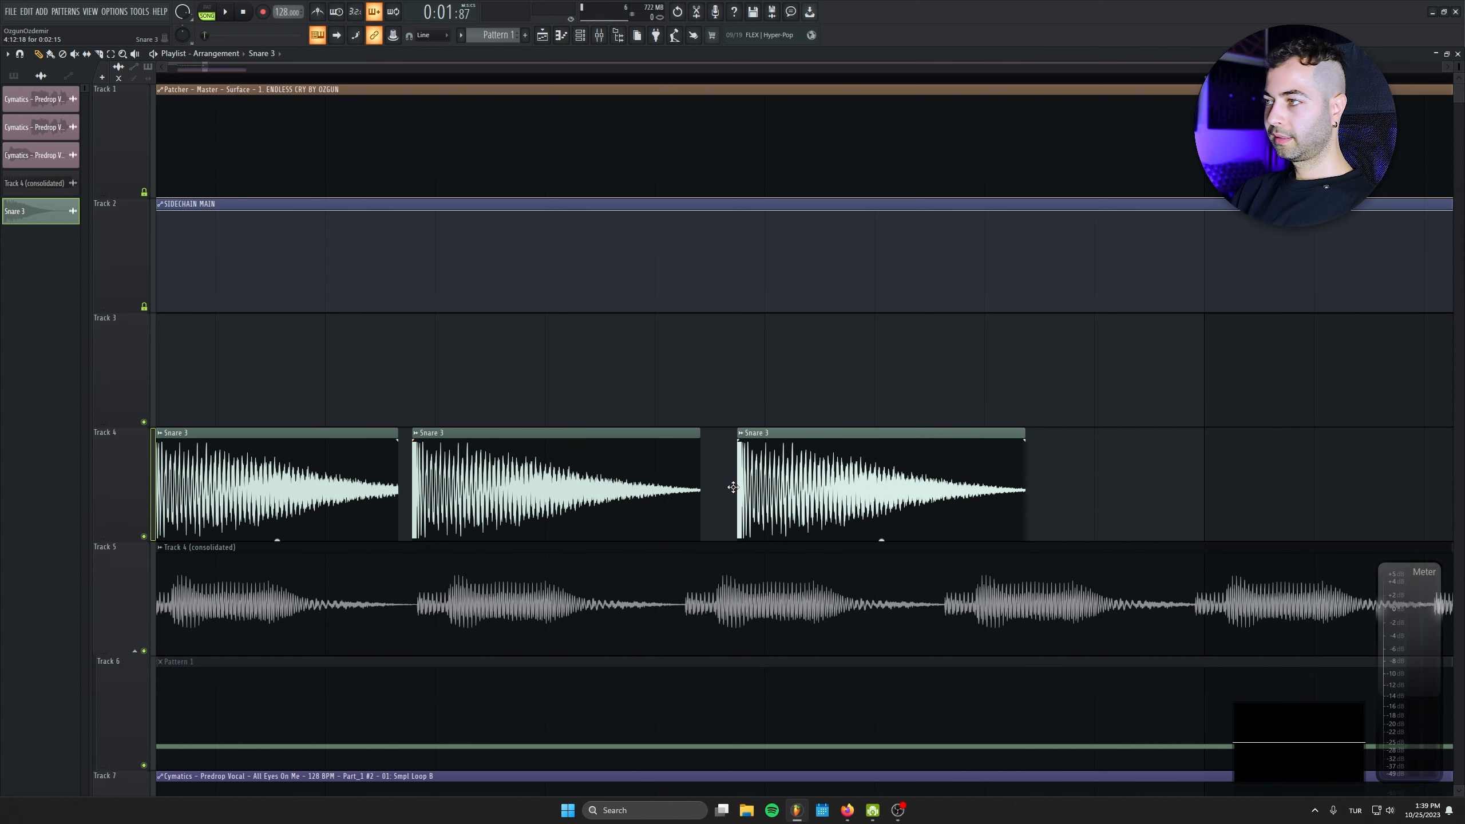
drag(803, 456, 709, 454)
drag(1052, 452, 895, 449)
drag(1037, 445, 1007, 448)
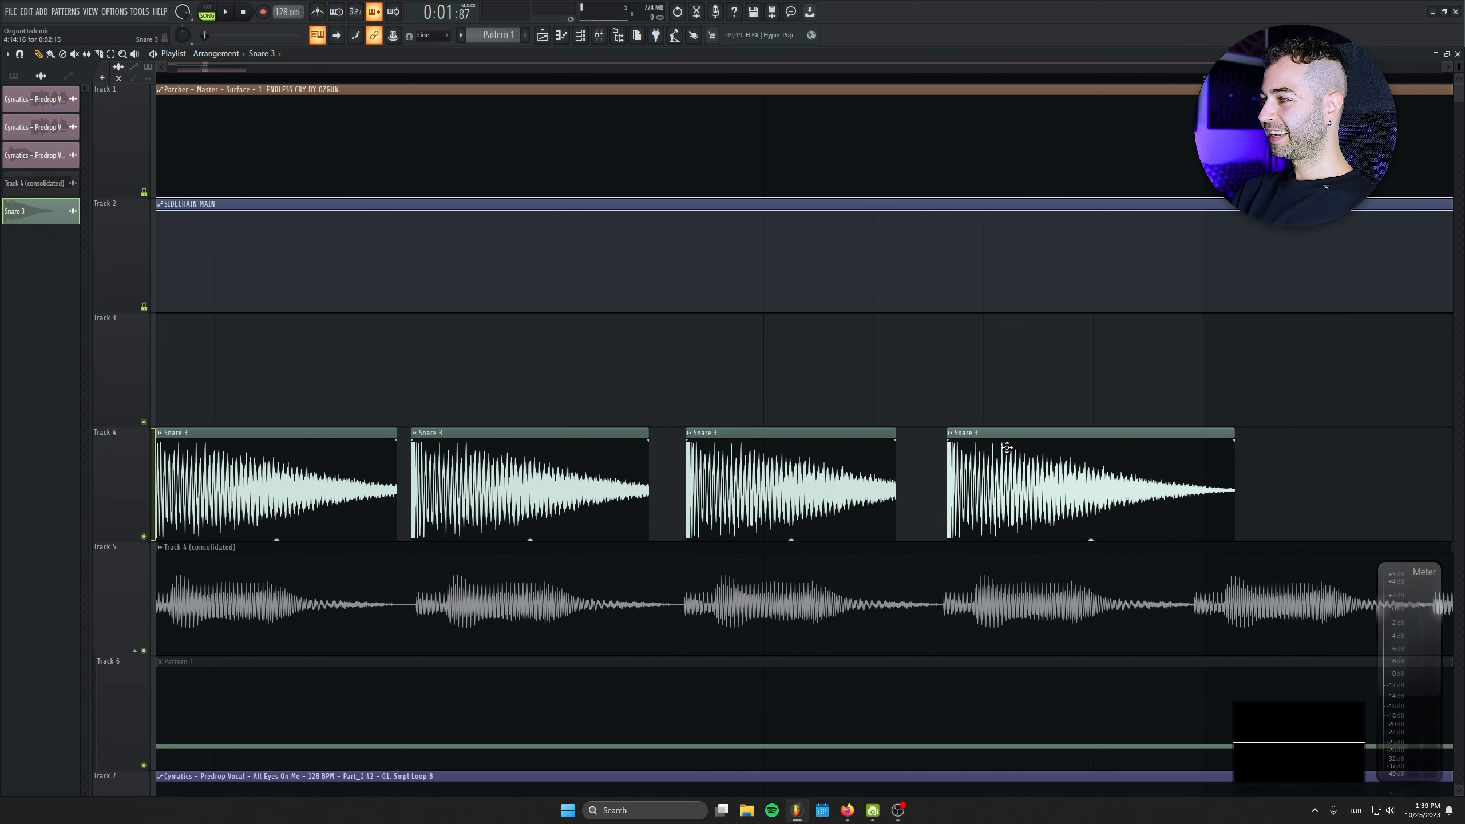
- Reposition the overlapping snare clip onto the vocal hit just before bar 5 and add another trimmed snare on the following hit
scroll(697, 435, right, 5)
drag(644, 435, 628, 431)
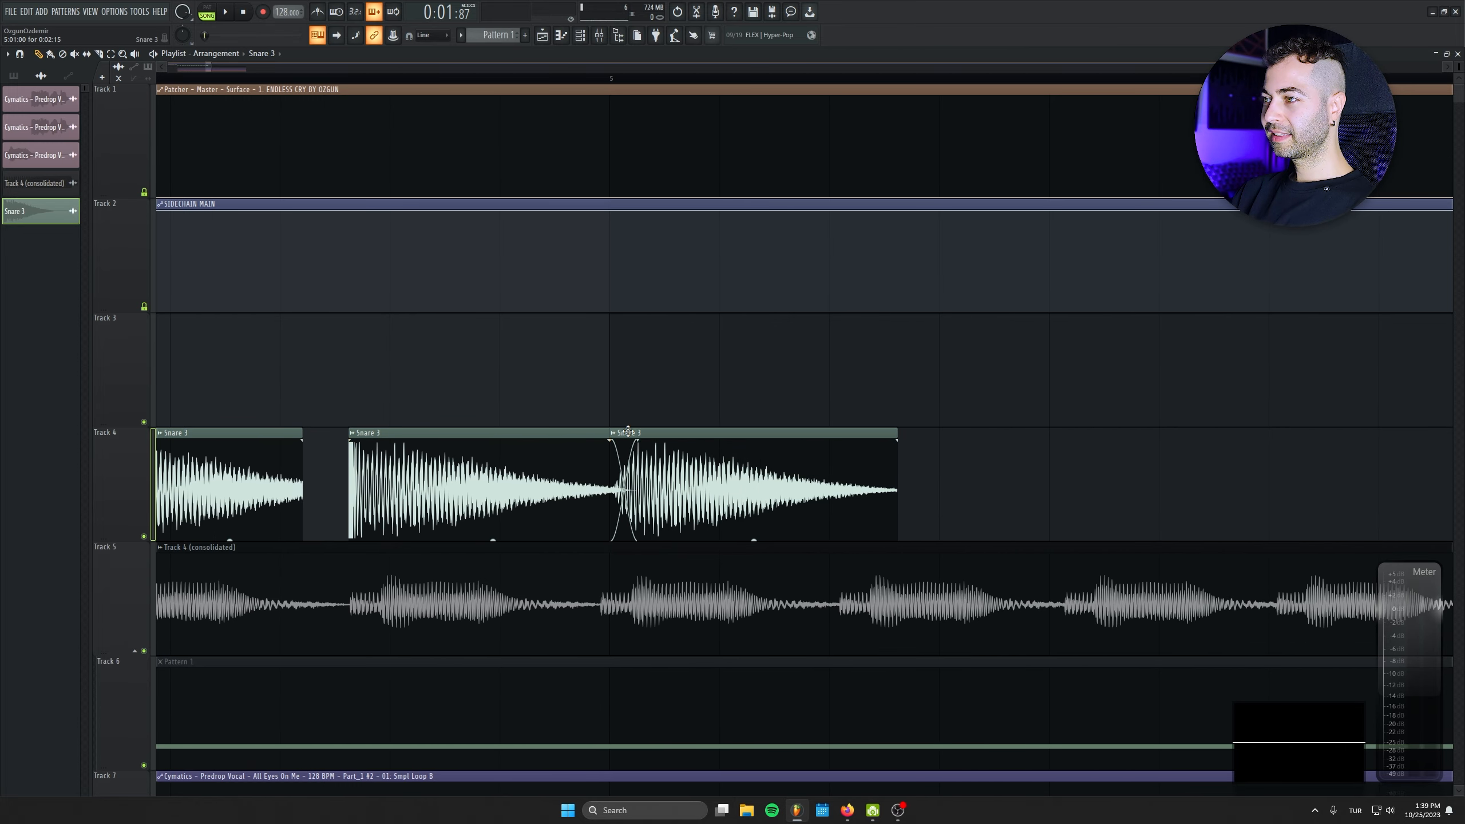
key(ctrl+z)
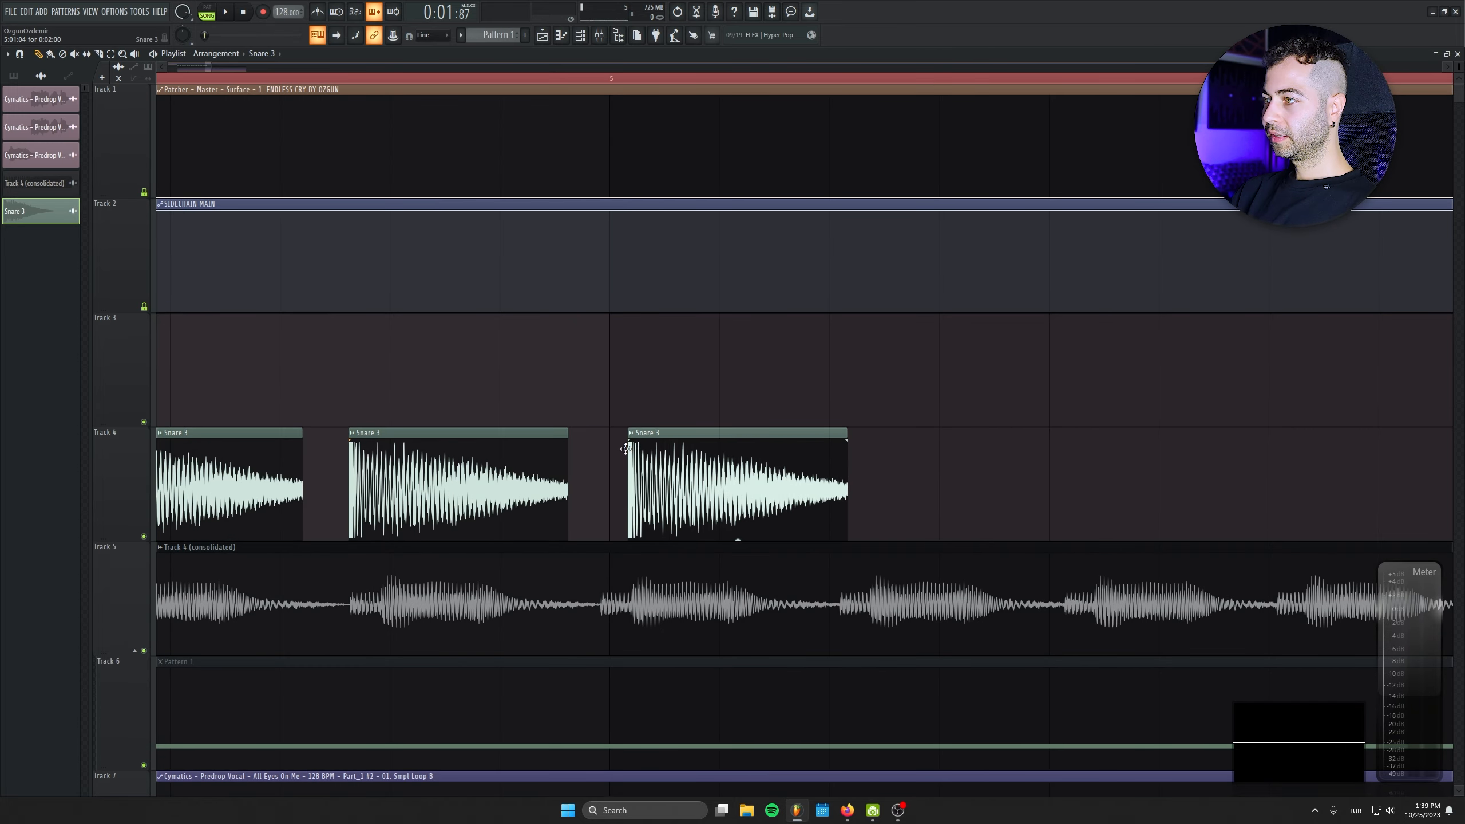
drag(701, 456, 667, 457)
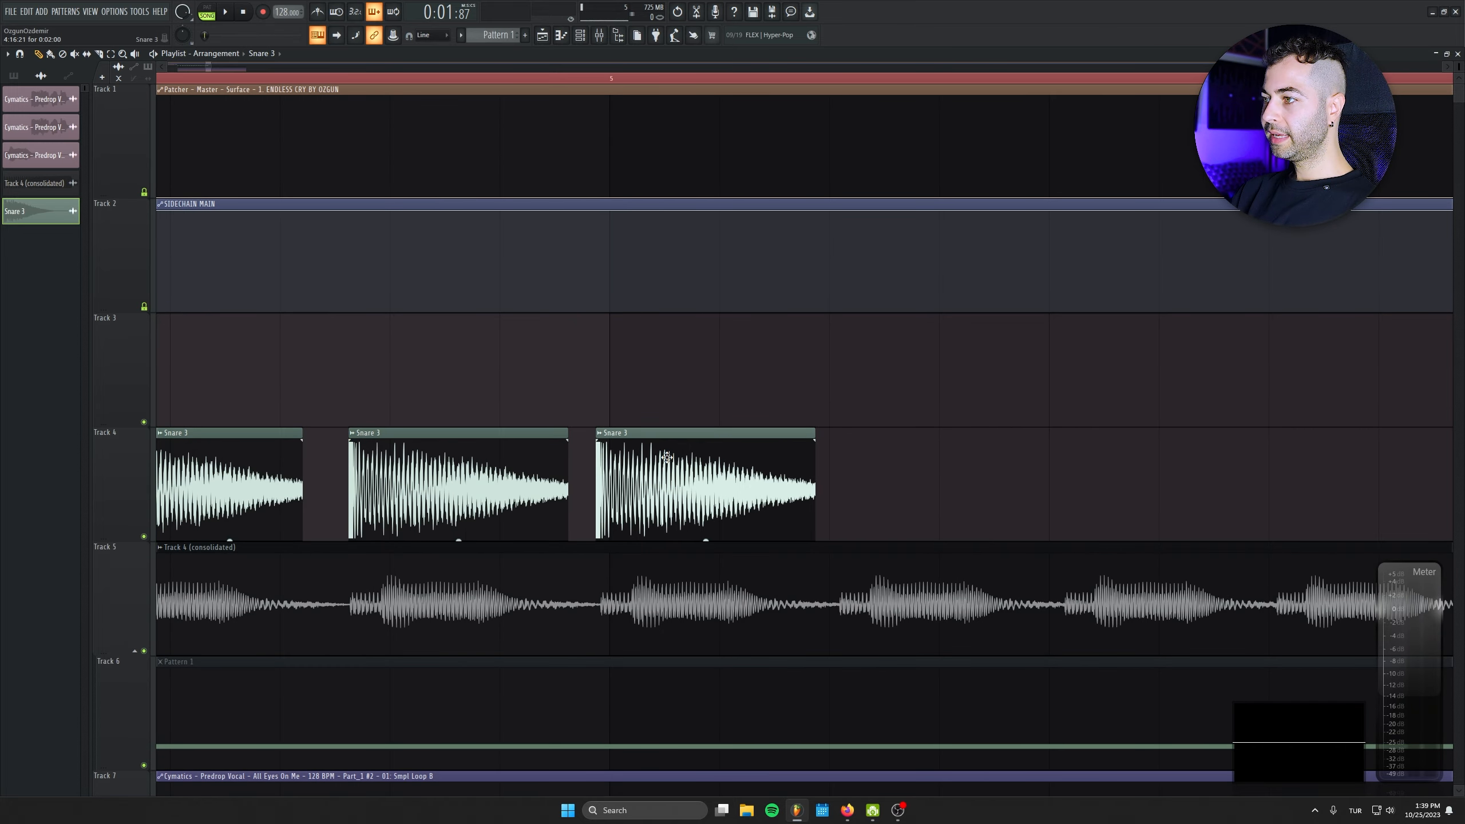
drag(900, 453, 865, 454)
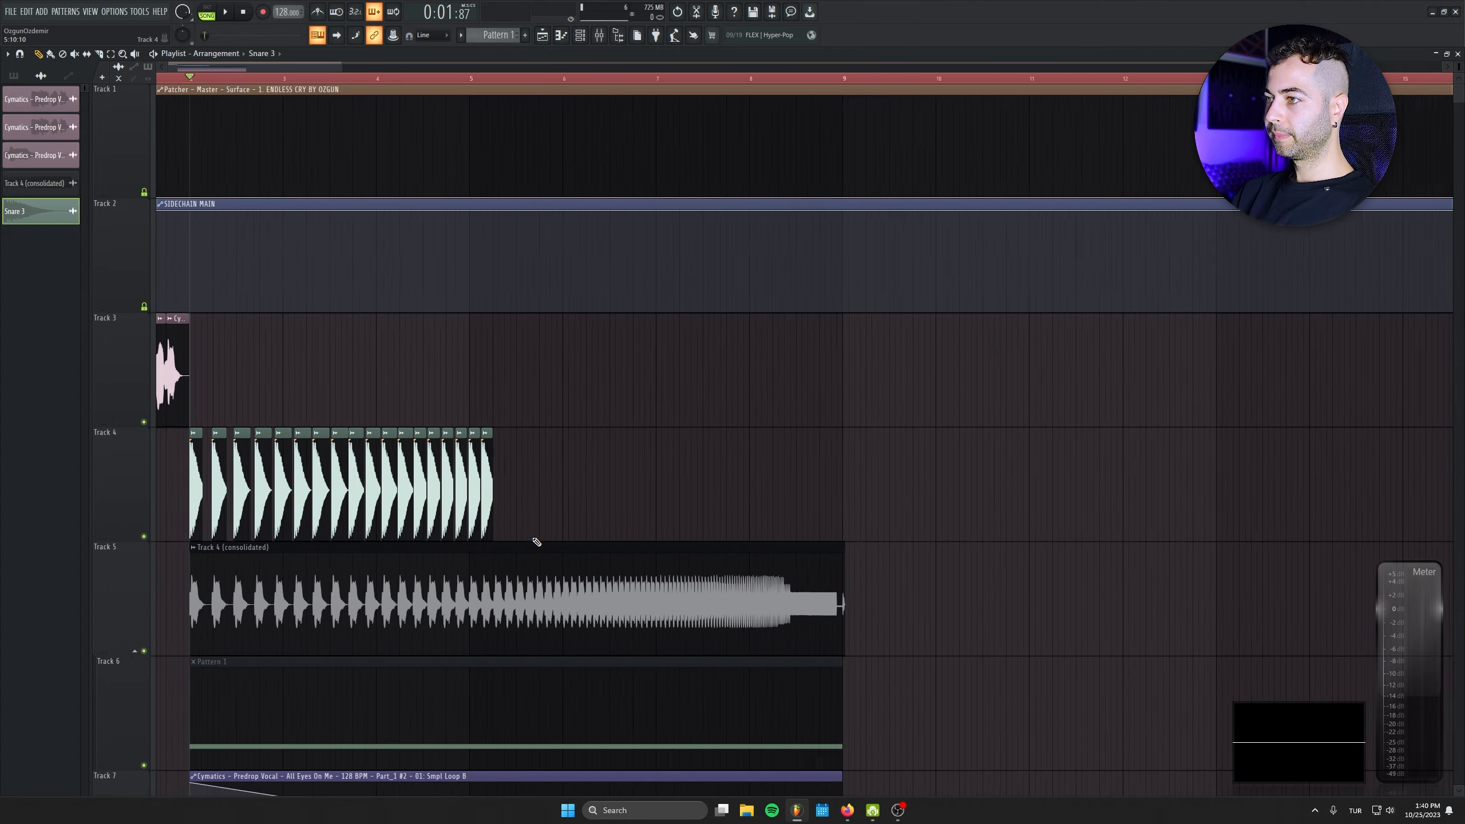
- Mute the consolidated vocal on Track 5, audition the snare clips against Pattern 1, and stop playback
scroll(533, 539, down, 4)
click(144, 464)
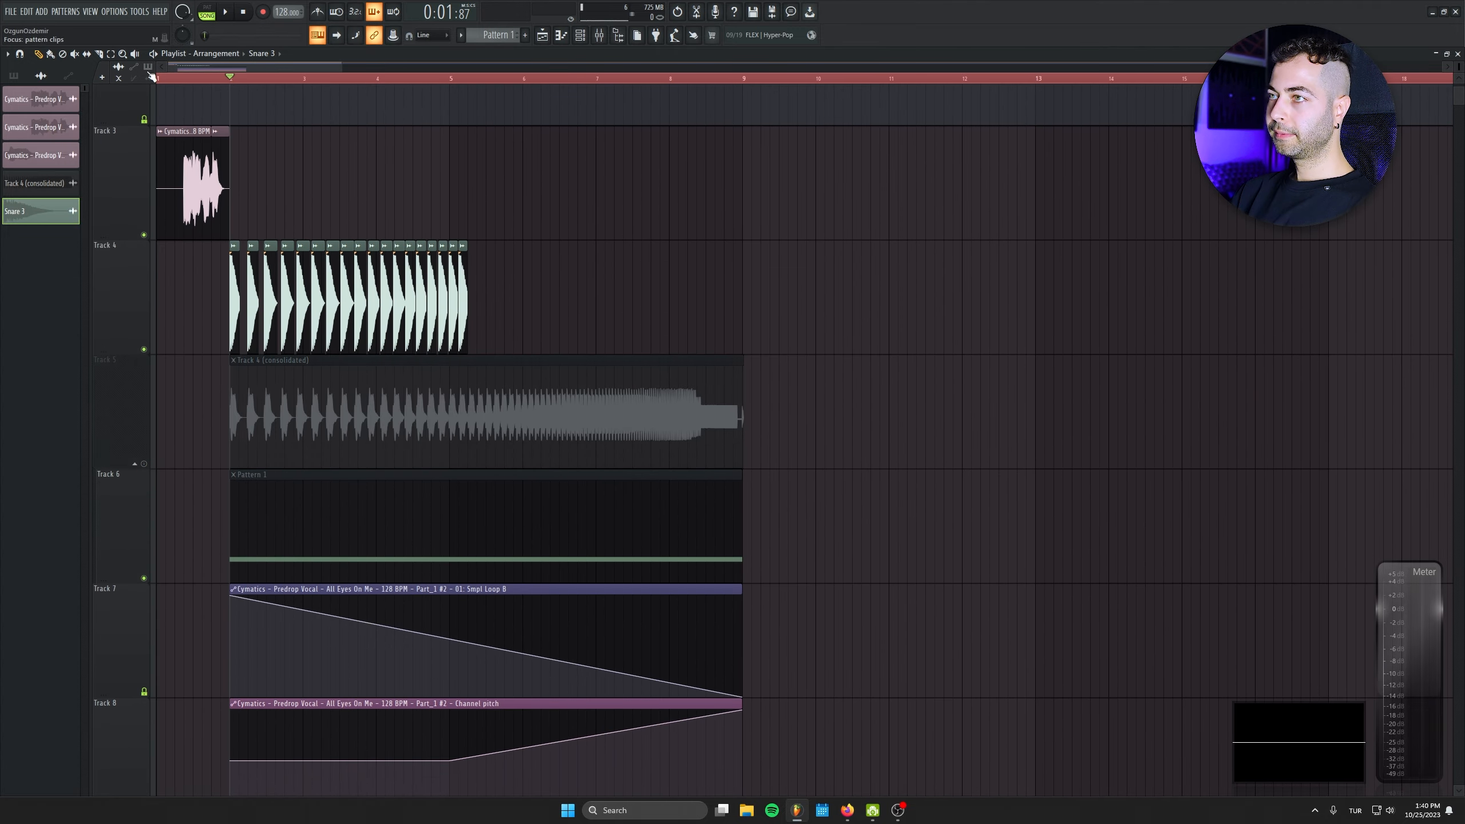
key(space)
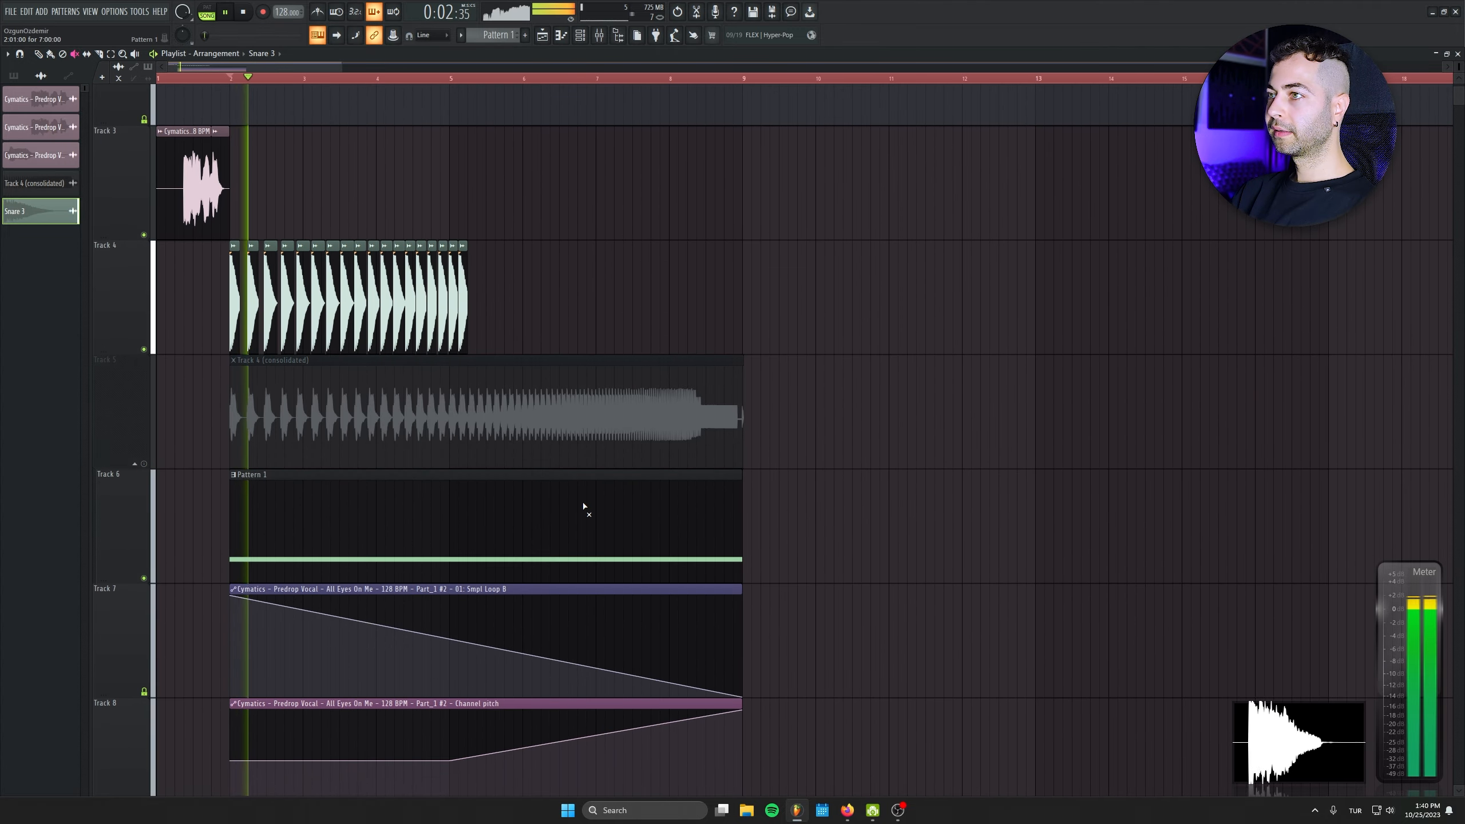
double_click(465, 255)
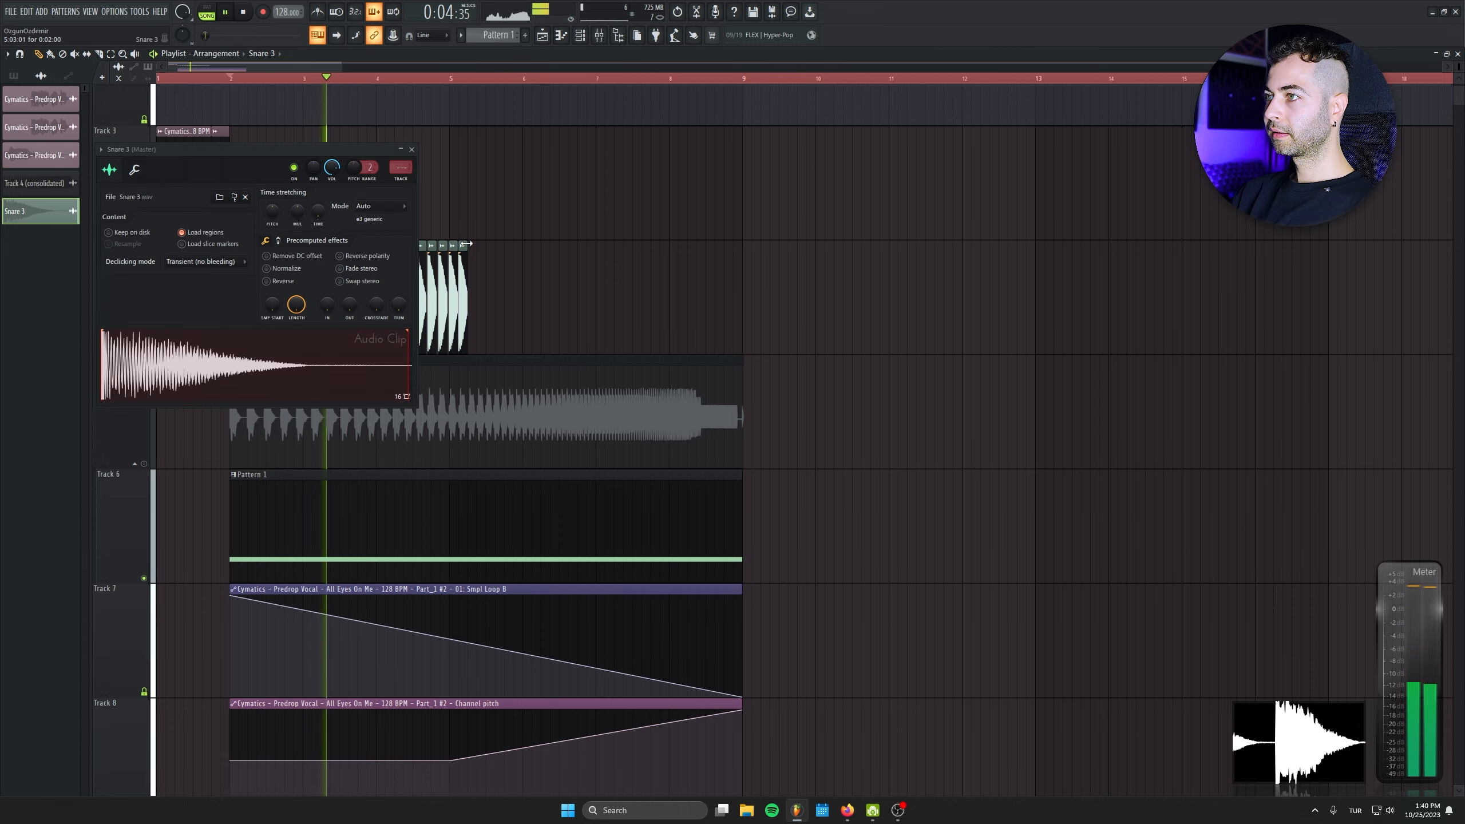
click(412, 150)
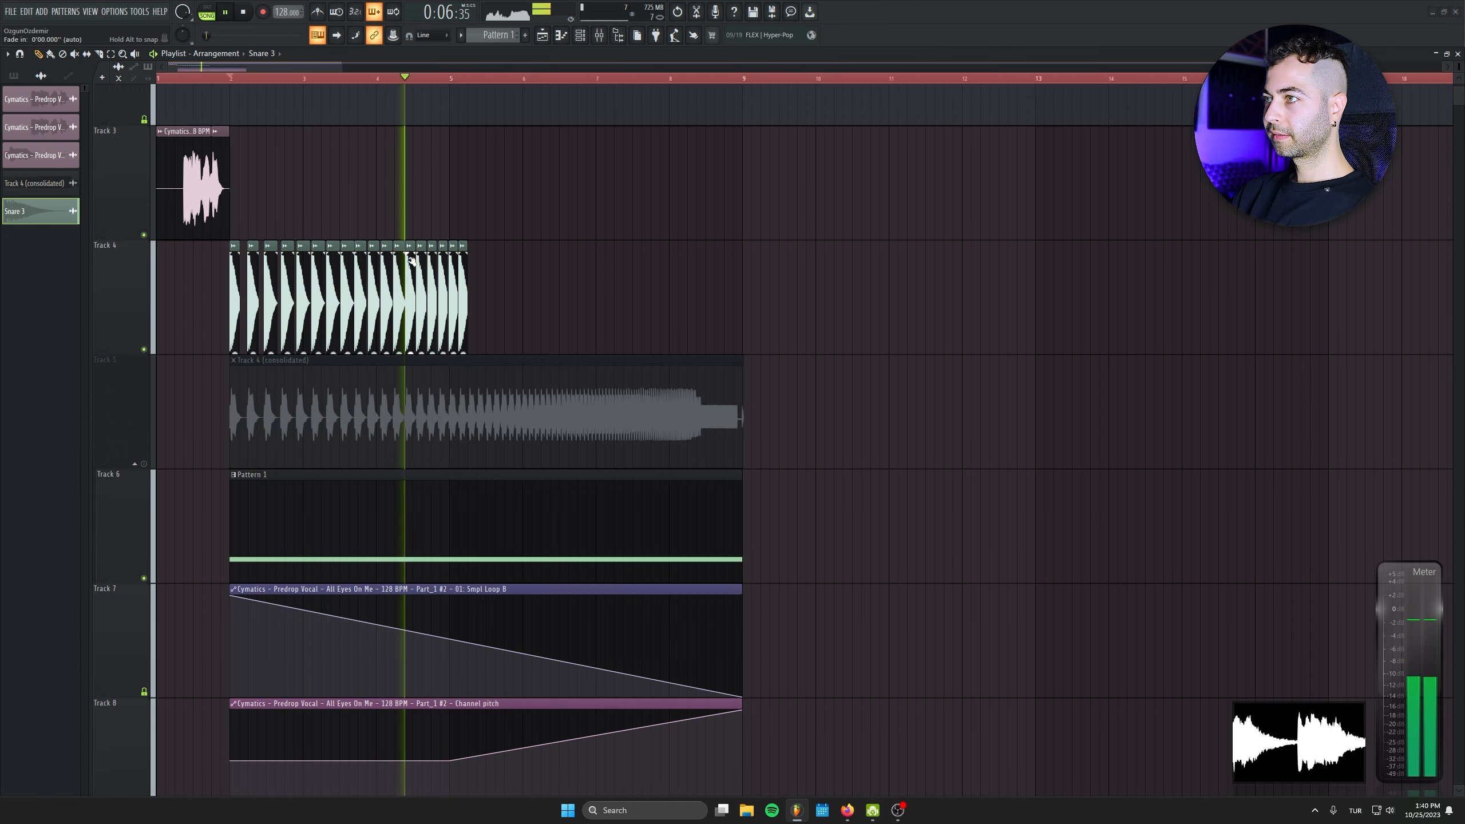
scroll(412, 262, up, 4)
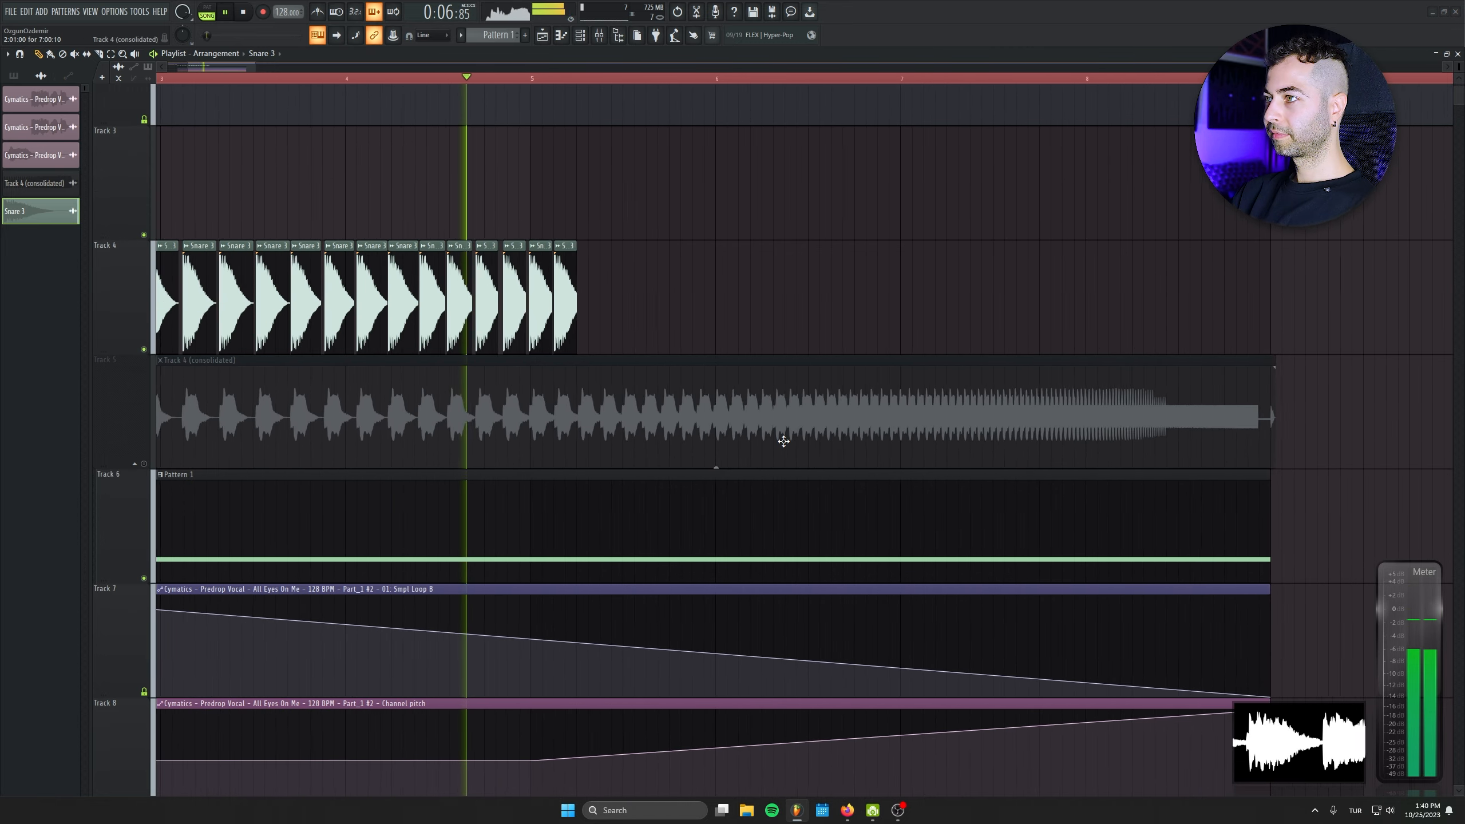
click(244, 12)
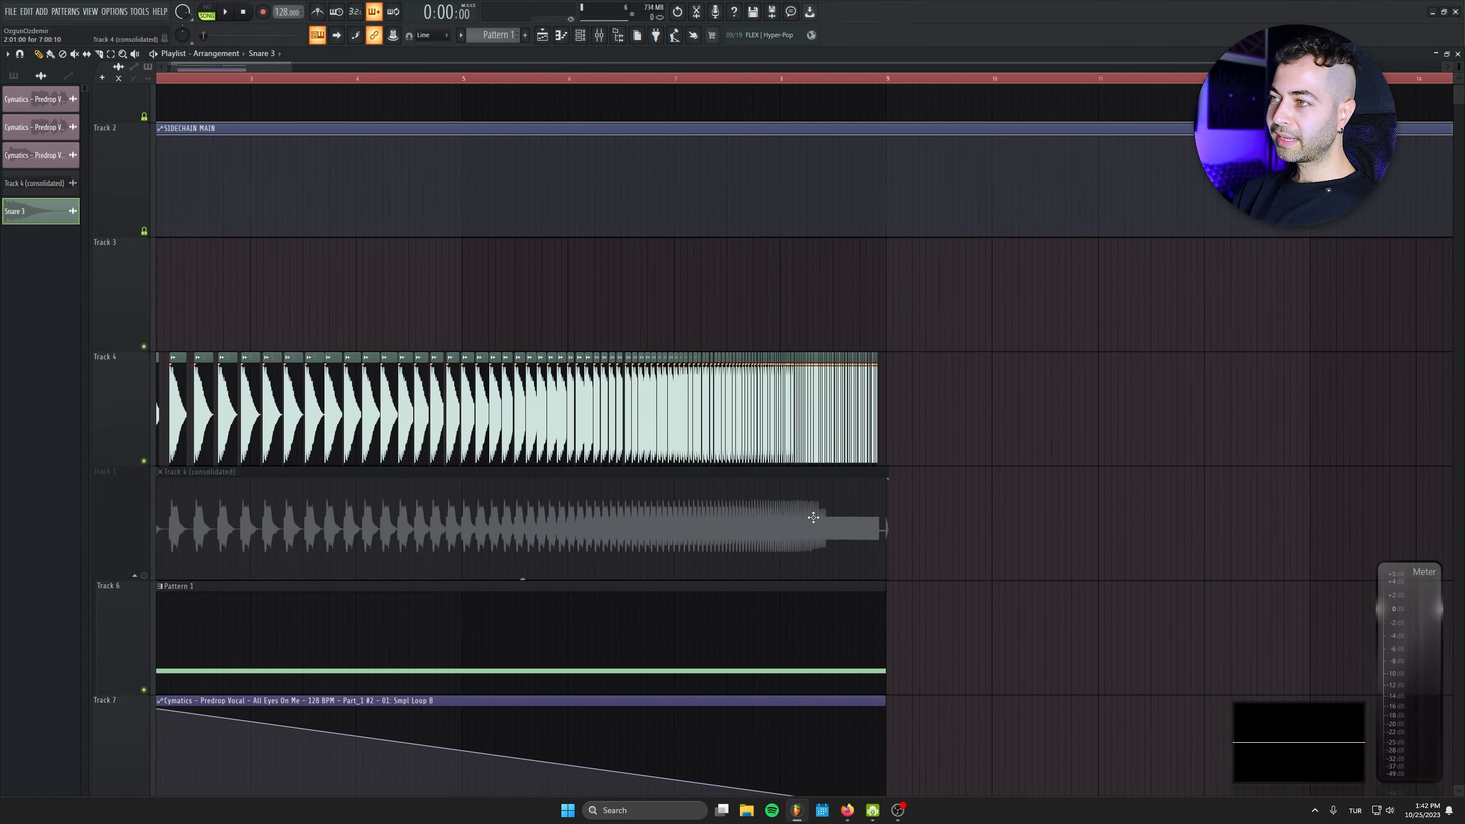
- Examine the full snare roll on Track 4 and play the arrangement from bar 2
drag(813, 517, 697, 561)
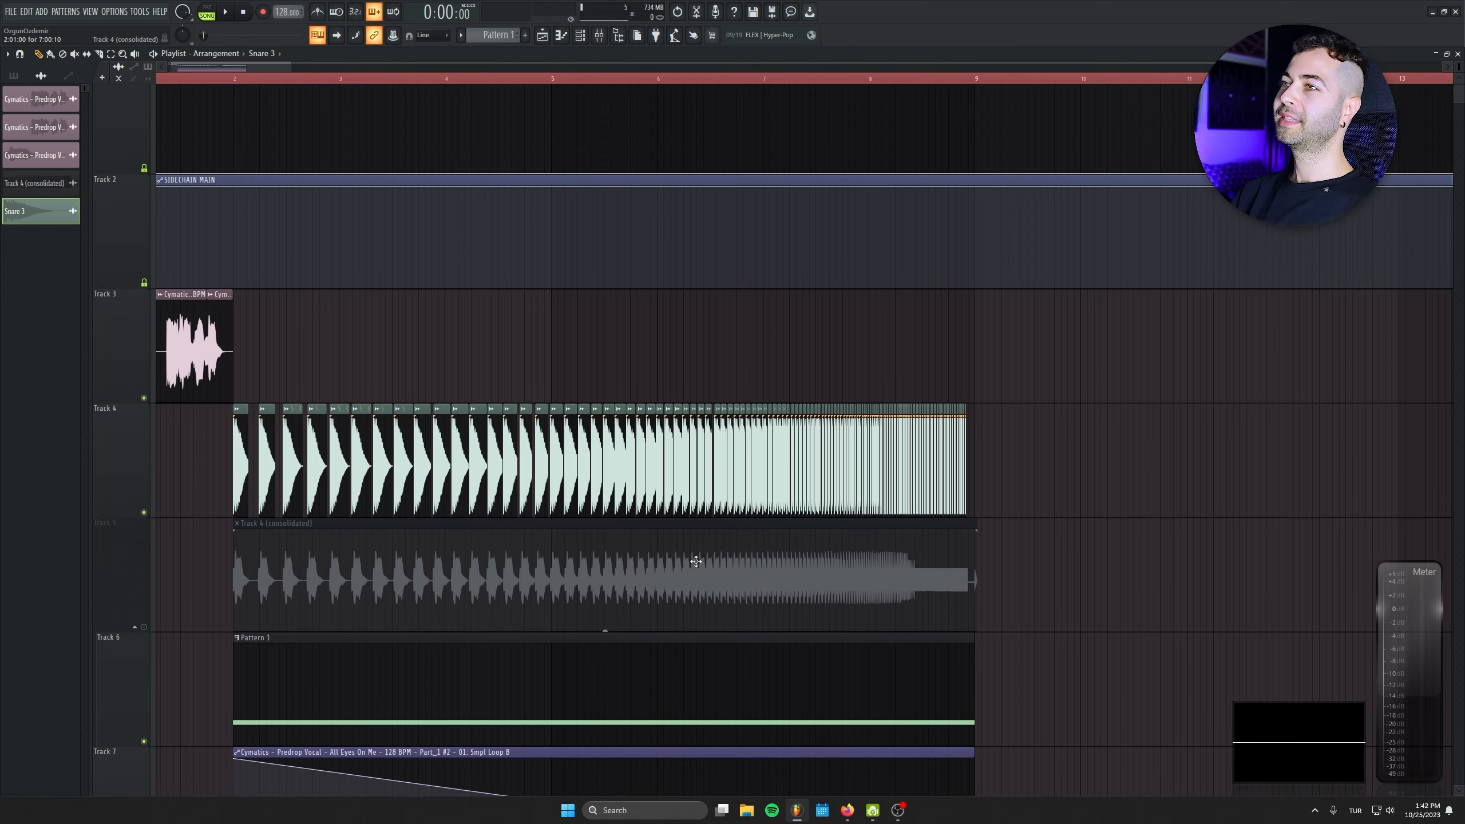
click(233, 76)
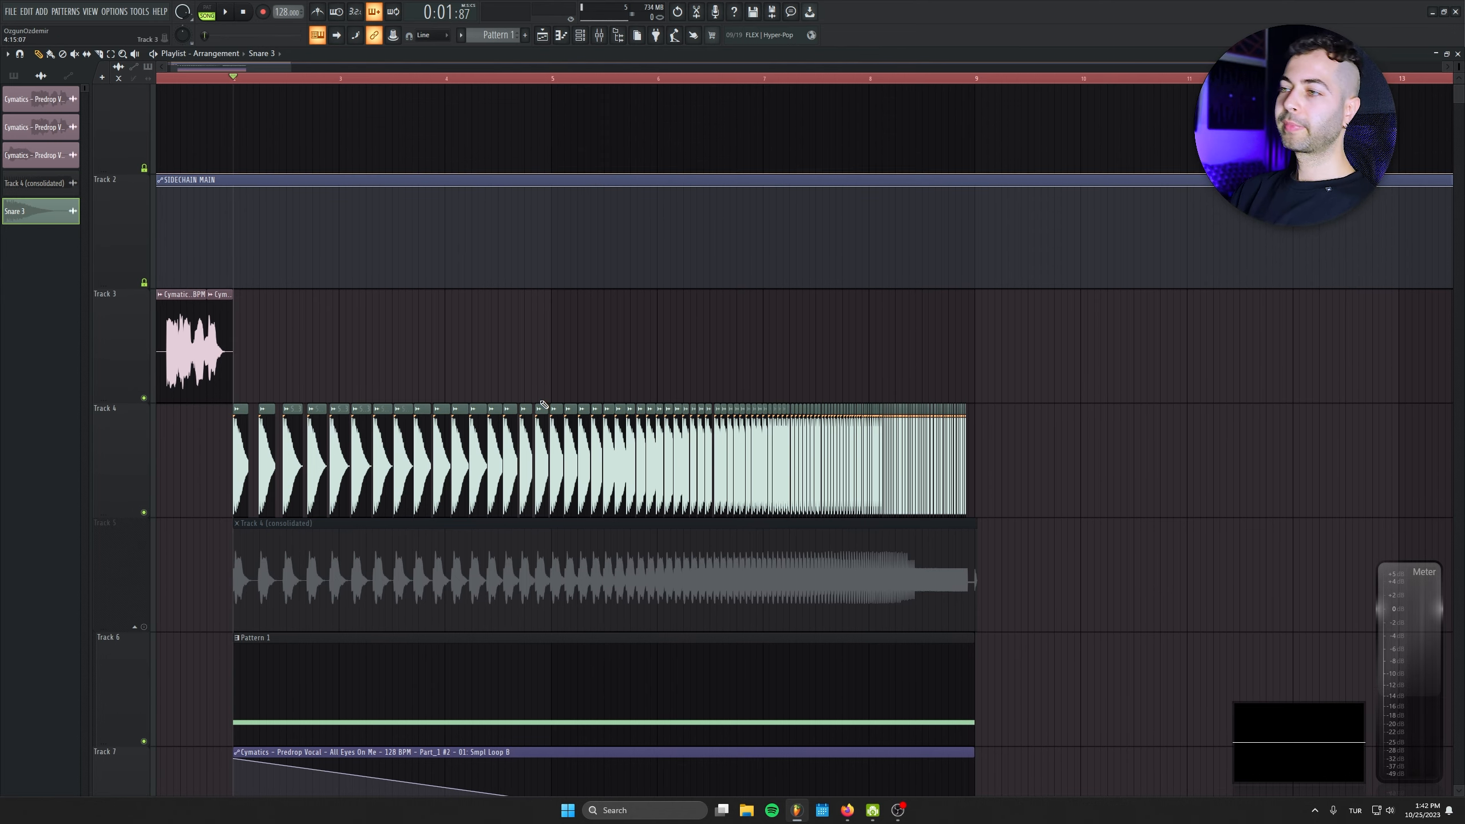
scroll(536, 598, down, 2)
scroll(857, 465, up, 10)
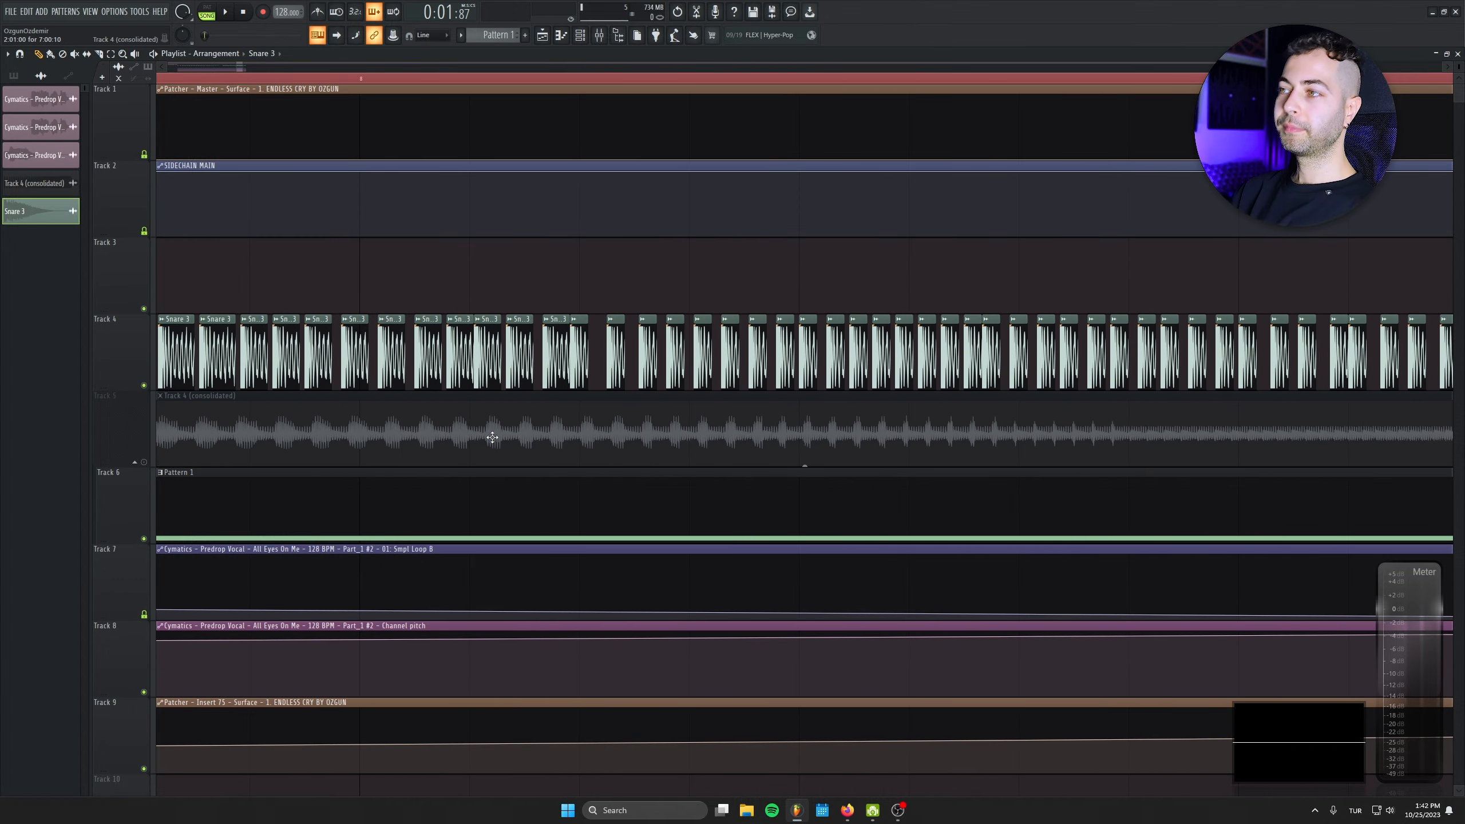
scroll(569, 490, down, 10)
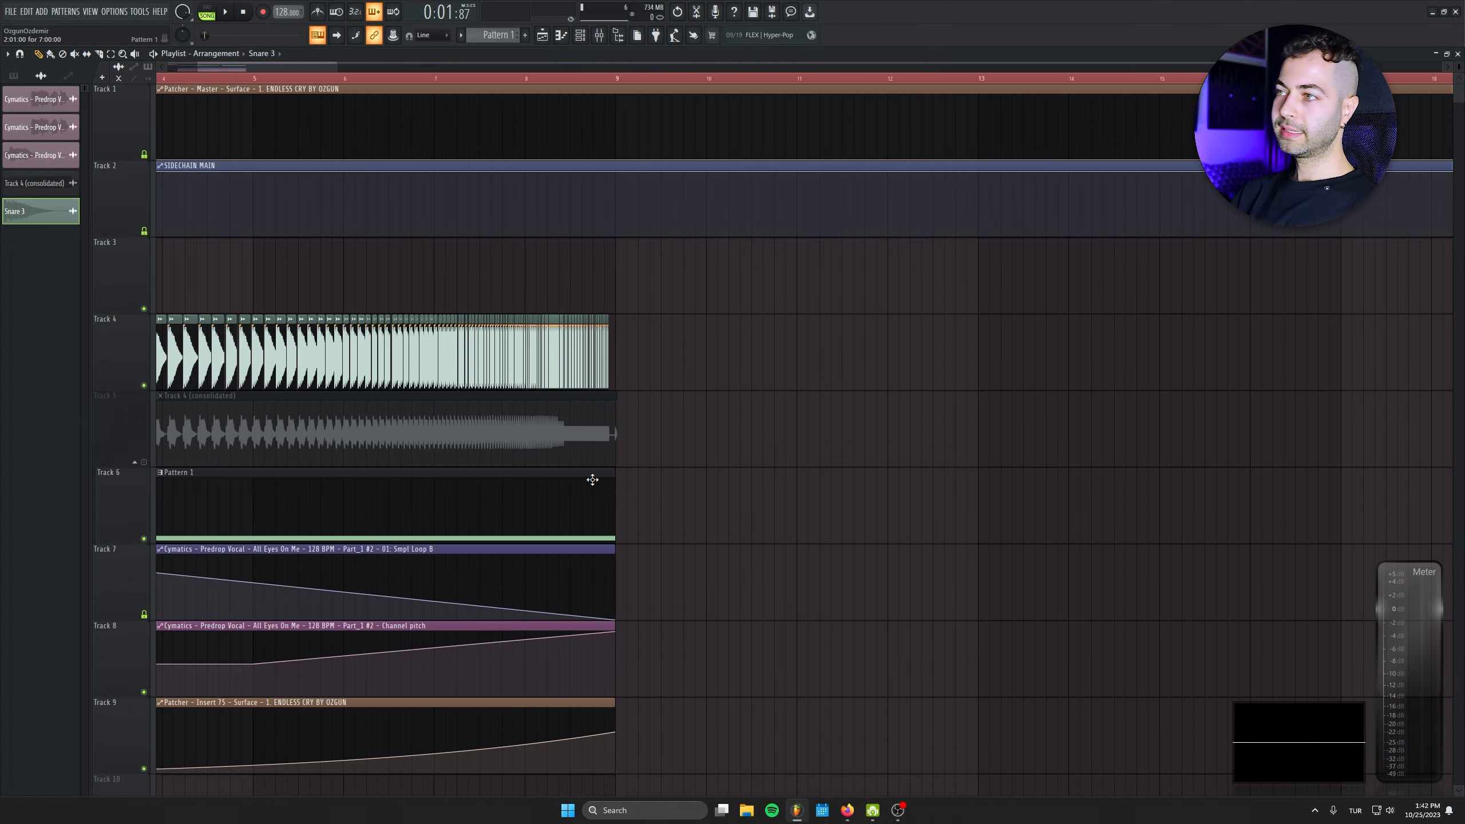
drag(592, 481, 934, 450)
key(space)
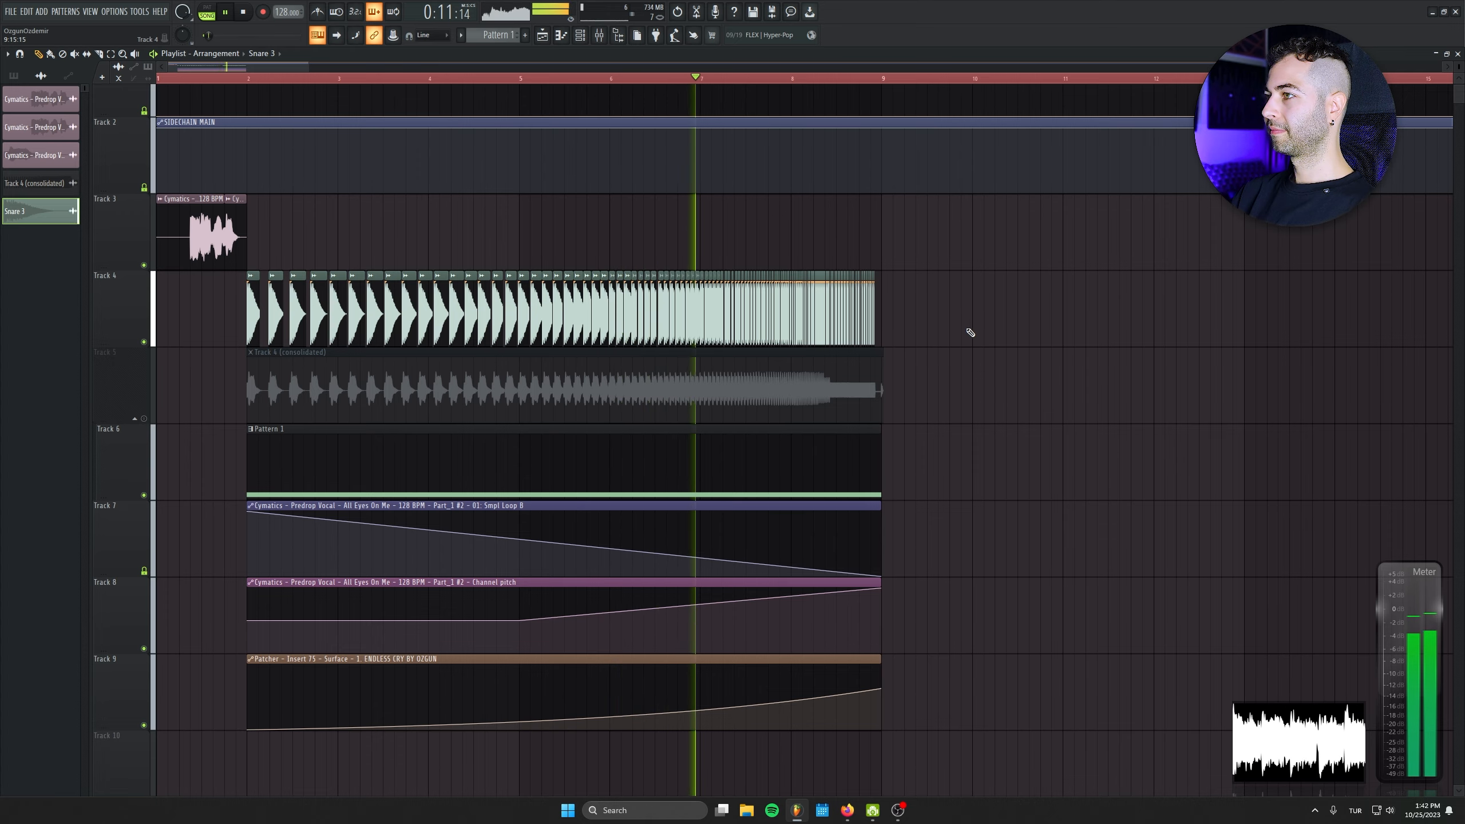
- Select all the Snare 3 clips on Track 4 up to the end of the roll and stop playback
drag(985, 313, 245, 312)
scroll(899, 248, up, 5)
drag(900, 237, 327, 236)
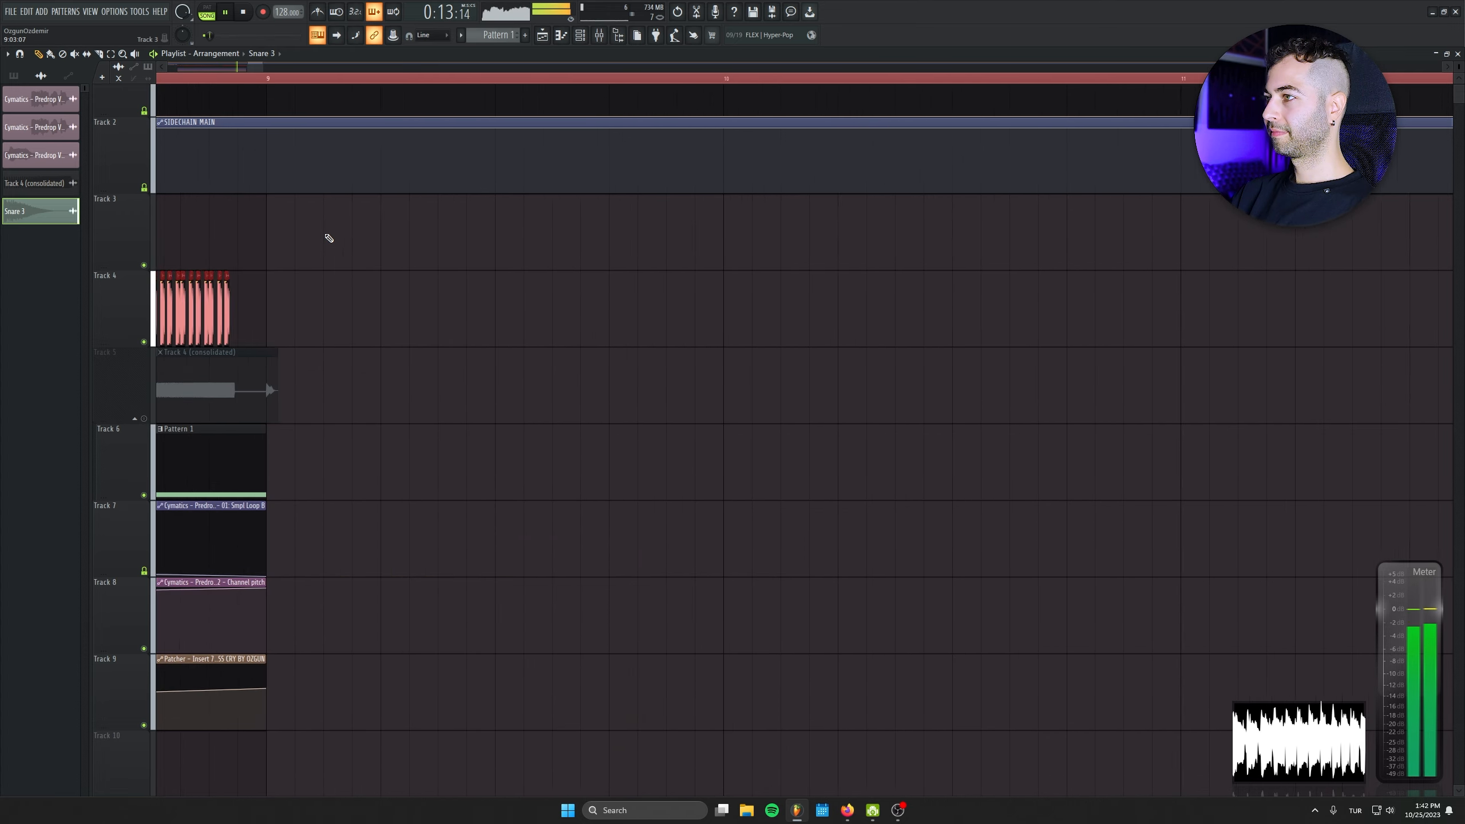
scroll(327, 235, up, 4)
drag(899, 312, 1298, 321)
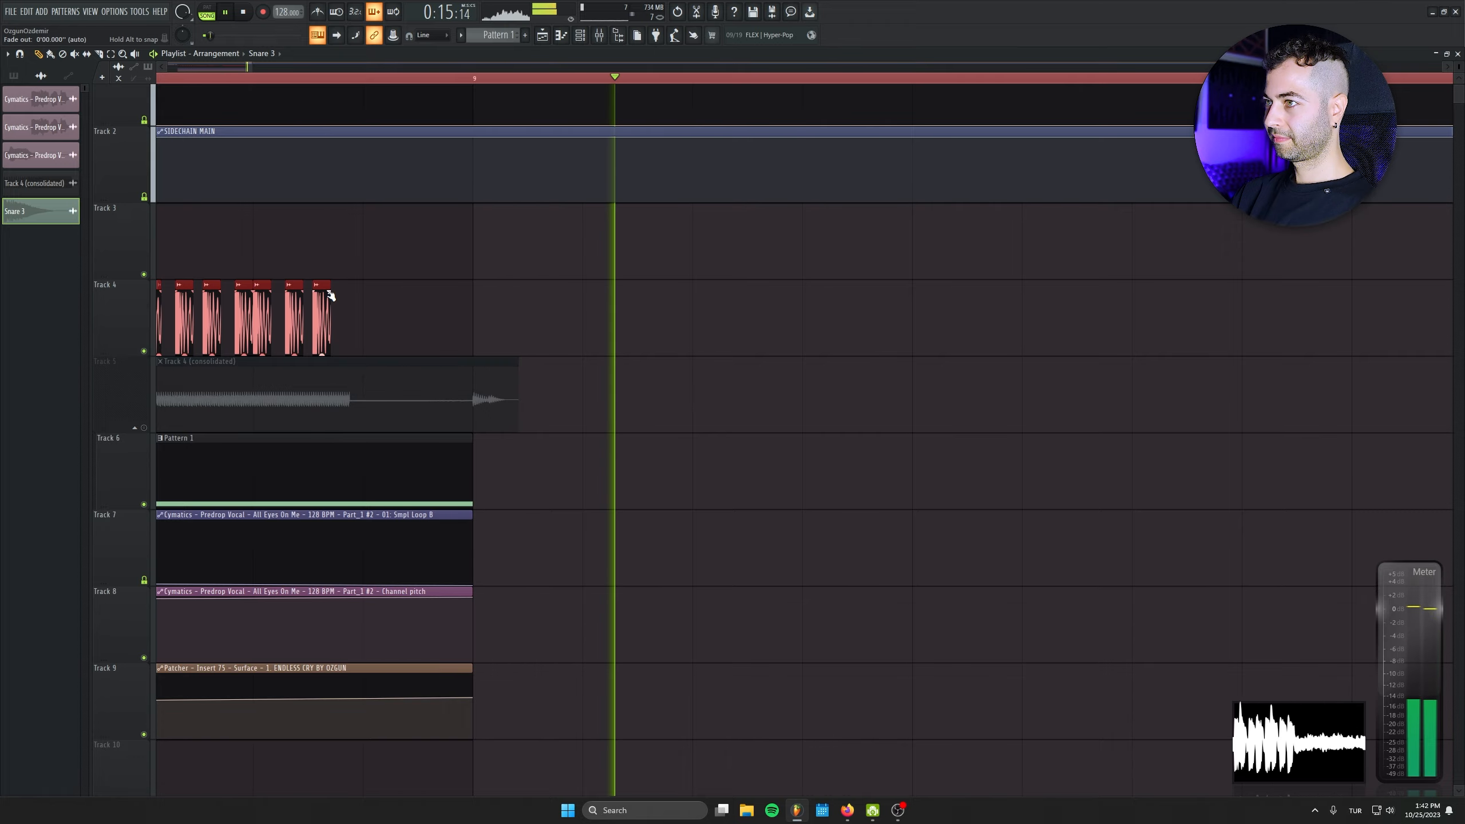
key(space)
scroll(614, 481, down, 4)
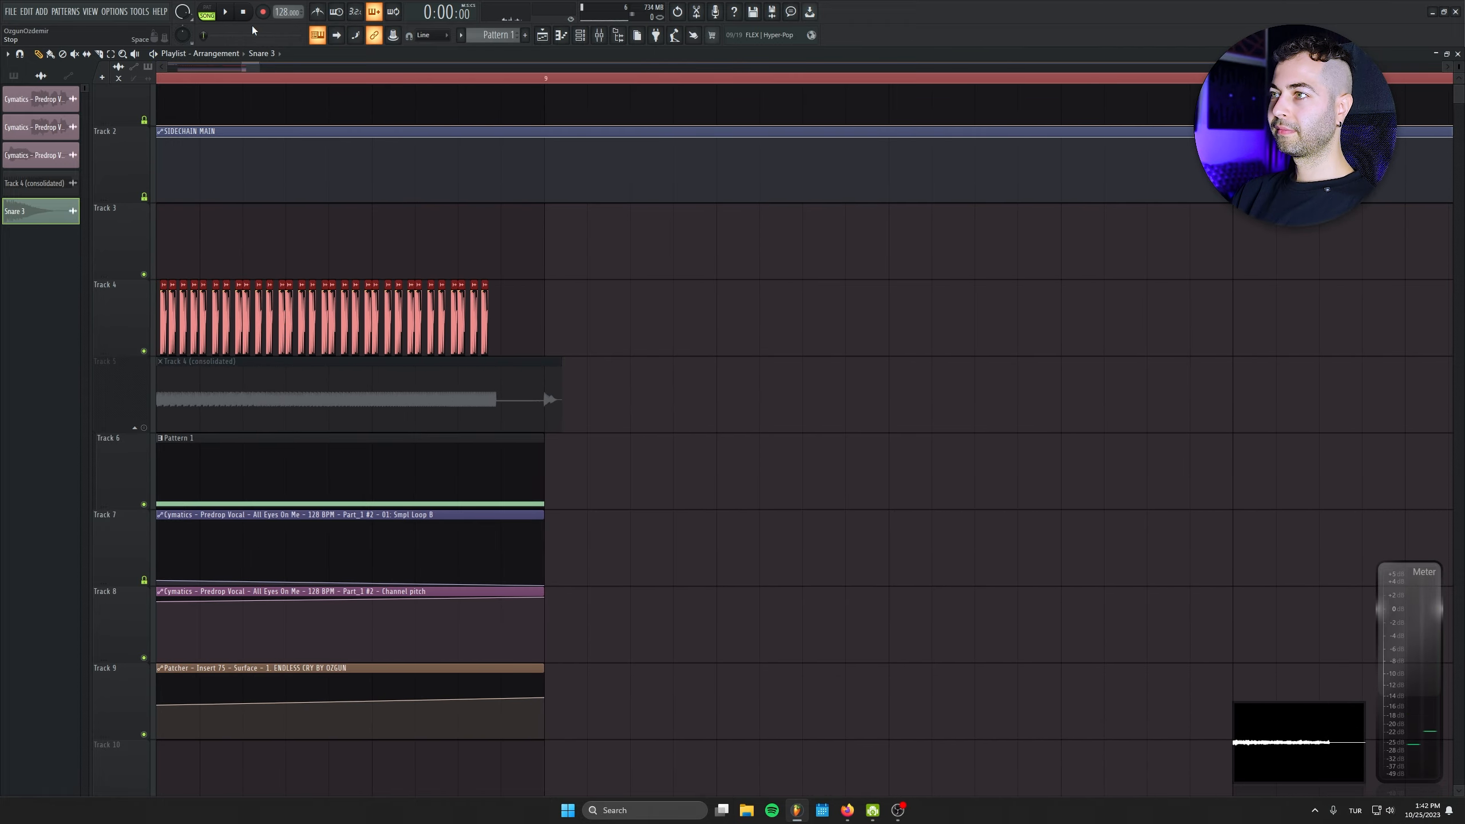
scroll(523, 373, up, 5)
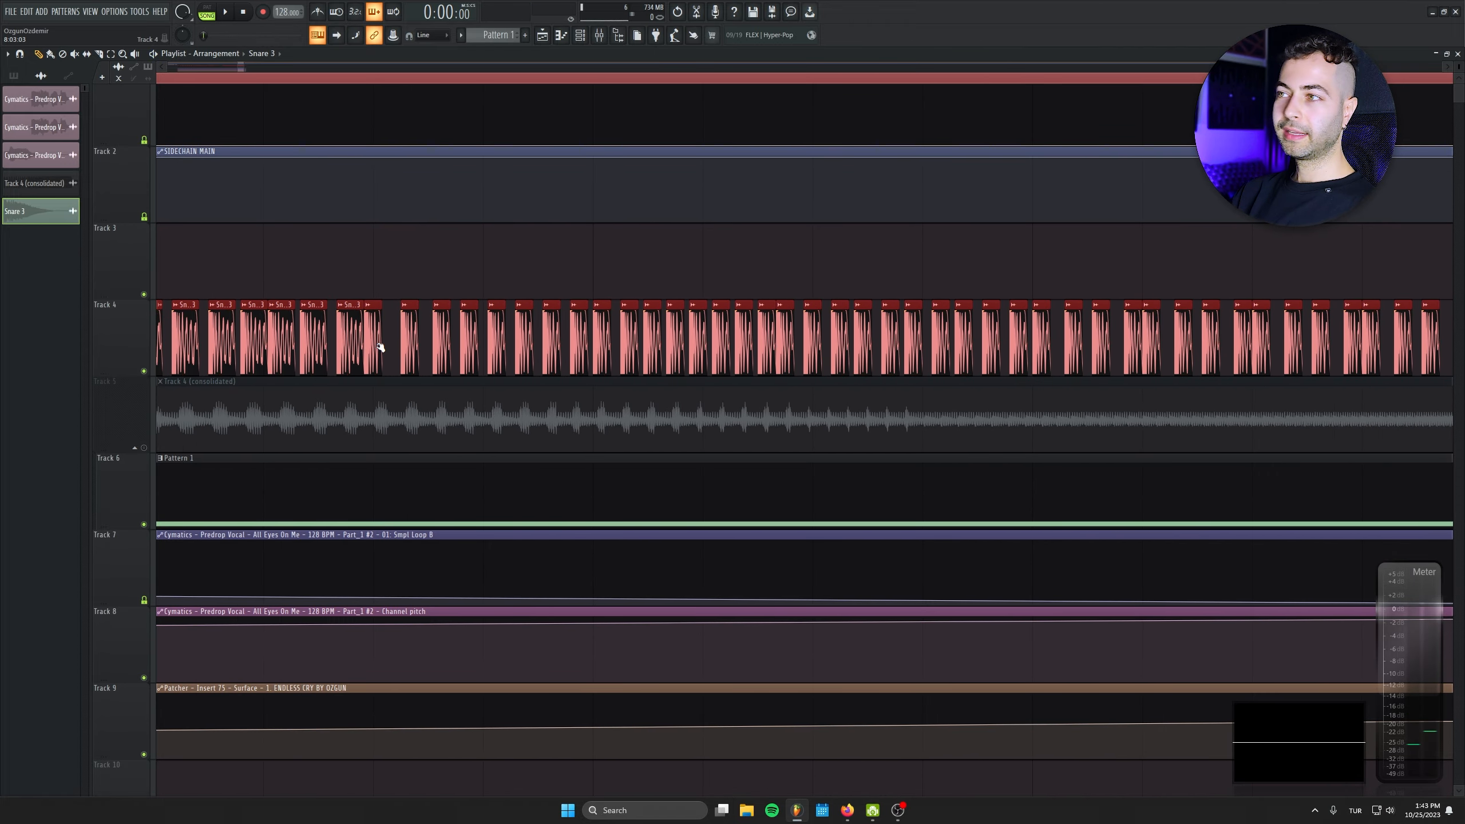
scroll(301, 484, down, 5)
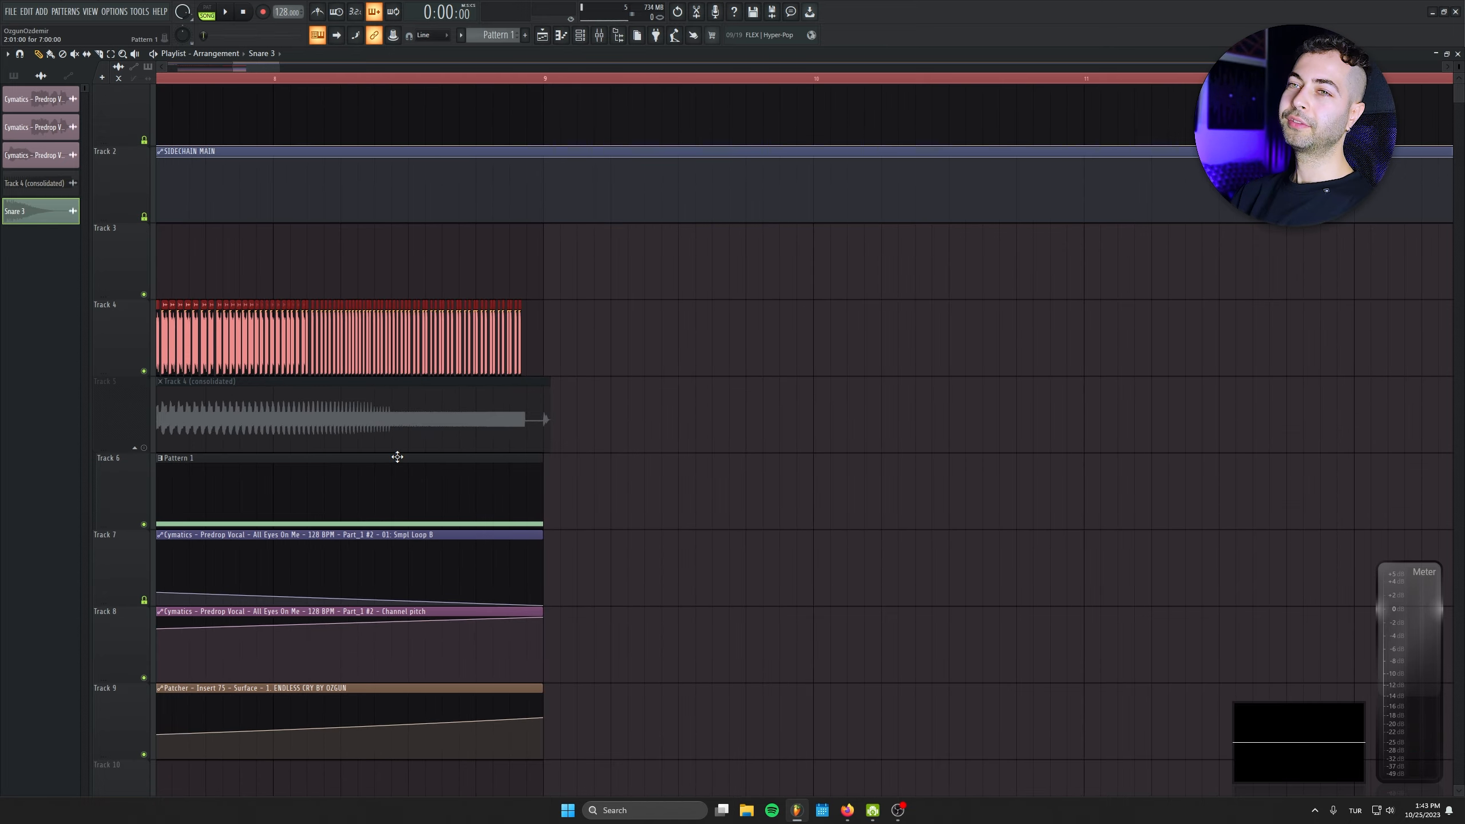
scroll(419, 460, up, 6)
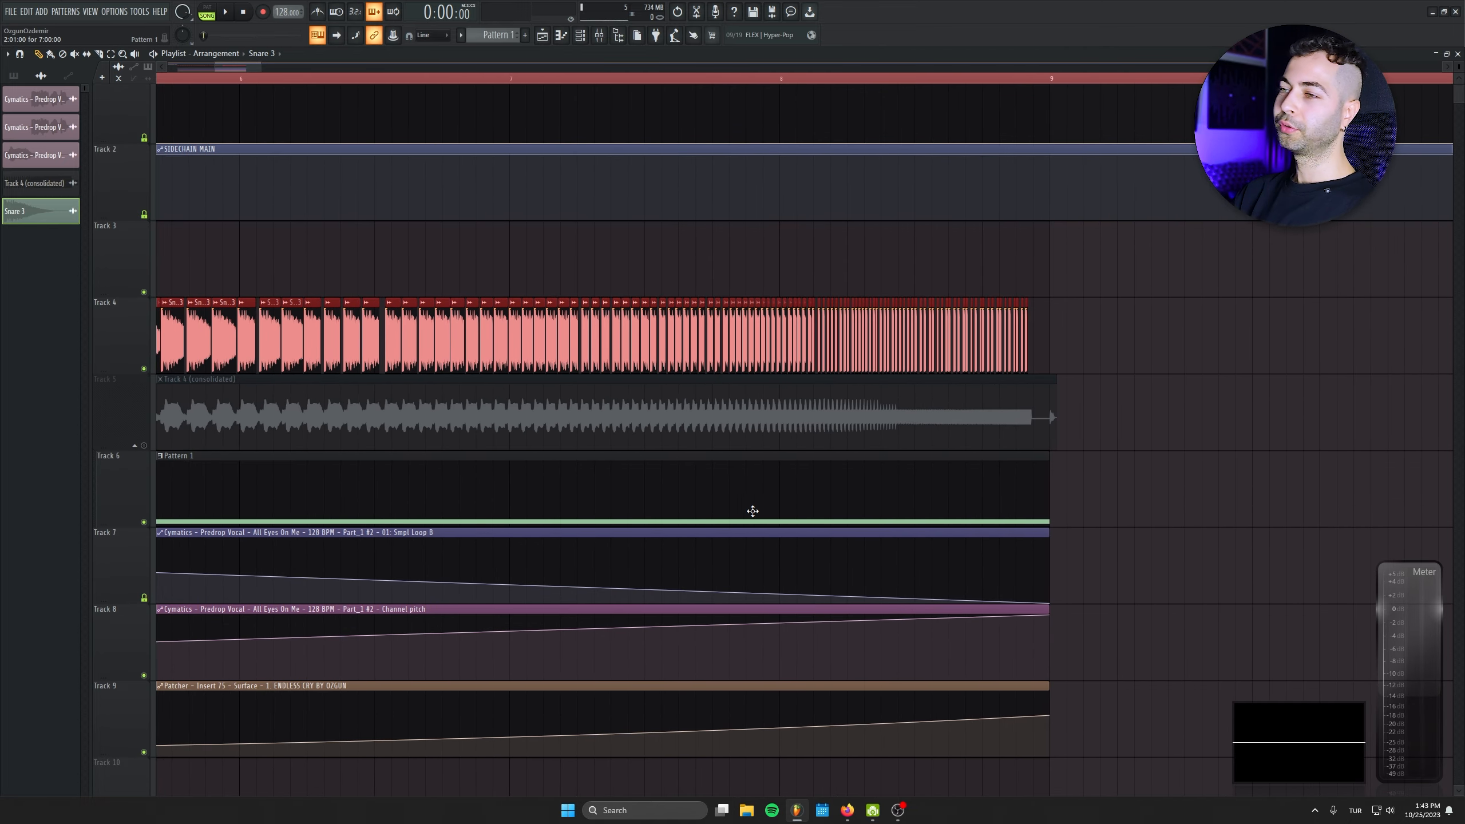